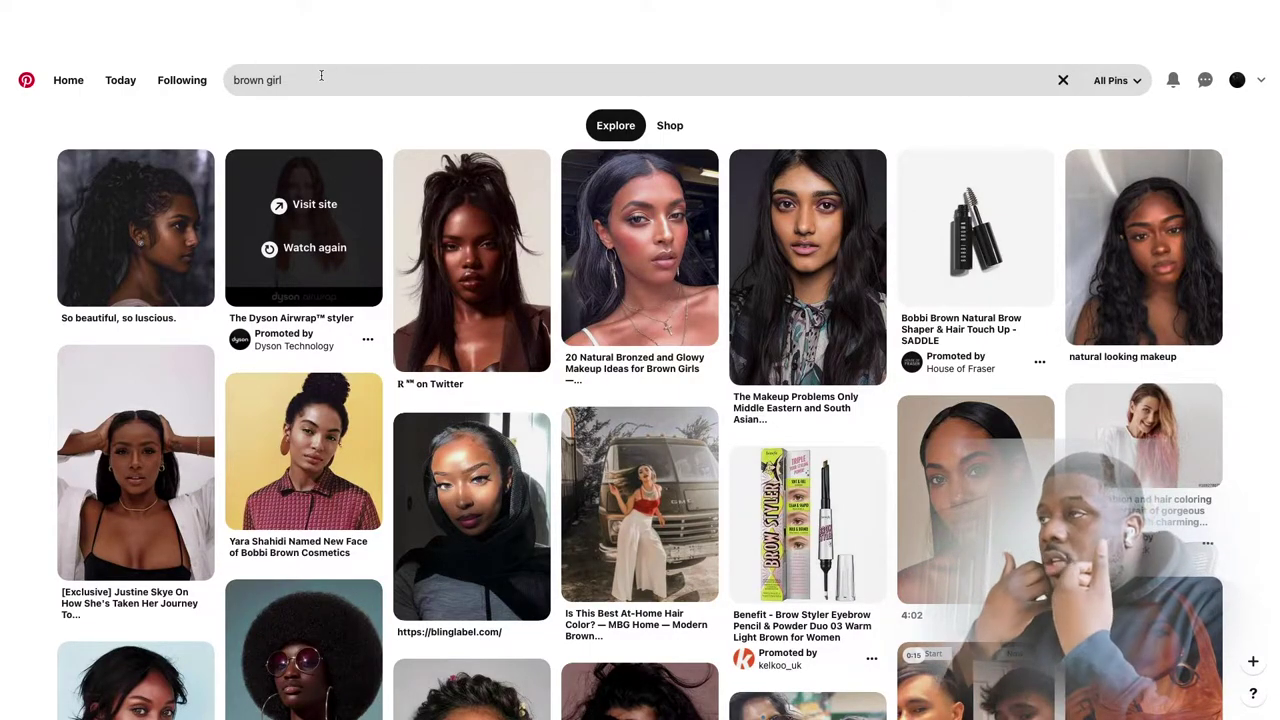
# Start creating a new board from the "Brown Skin Girl Tribute" pin in the brown girl search results.
pyautogui.scroll(-2, 590, 400)
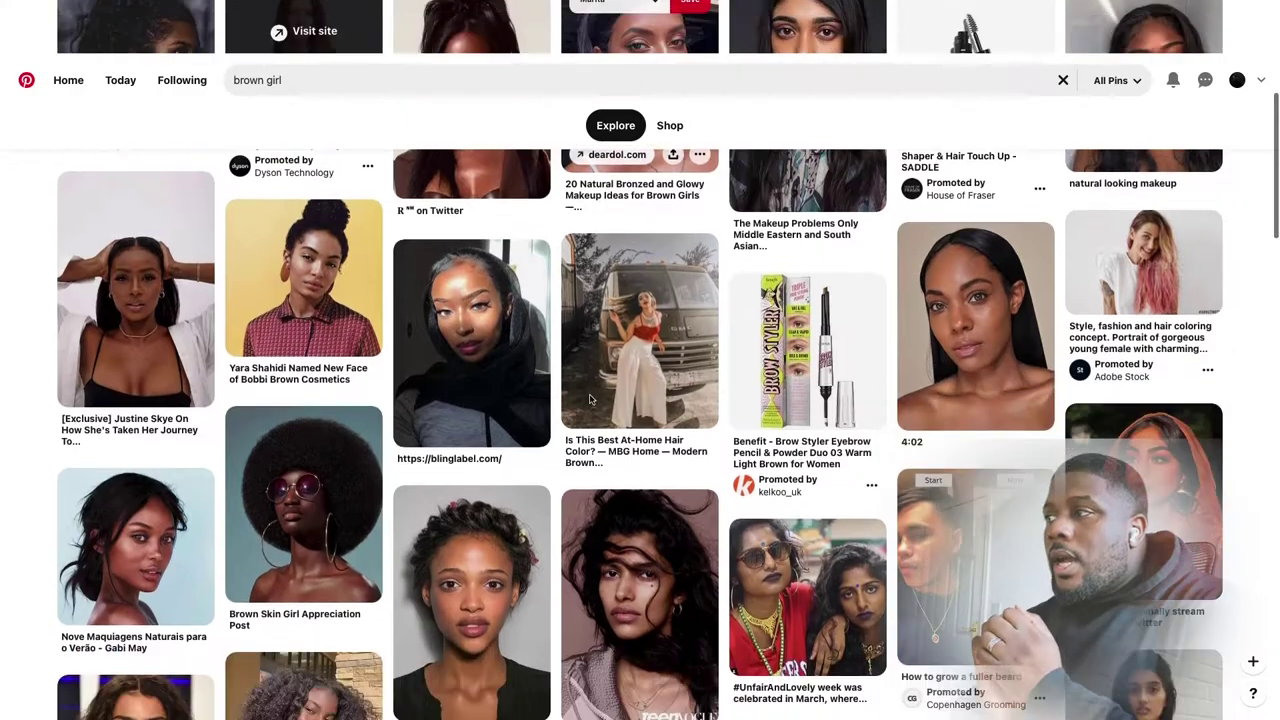
pyautogui.scroll(-2, 590, 400)
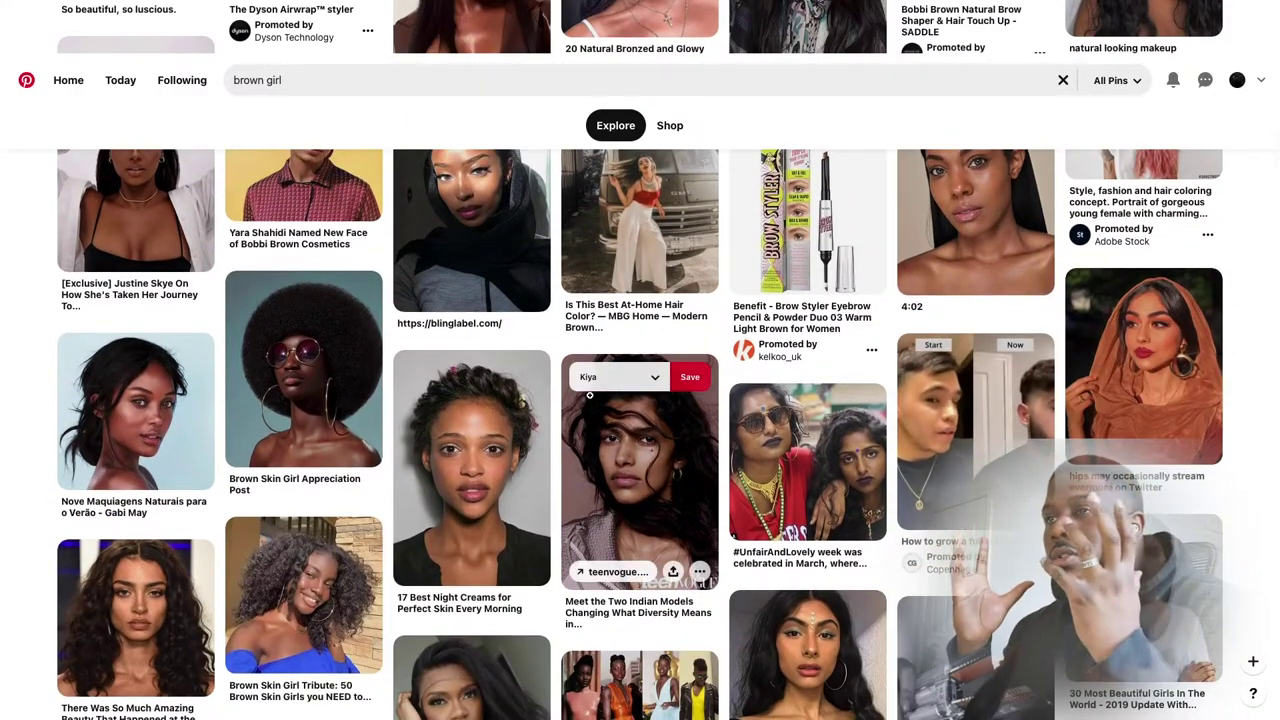
pyautogui.scroll(-1, 590, 395)
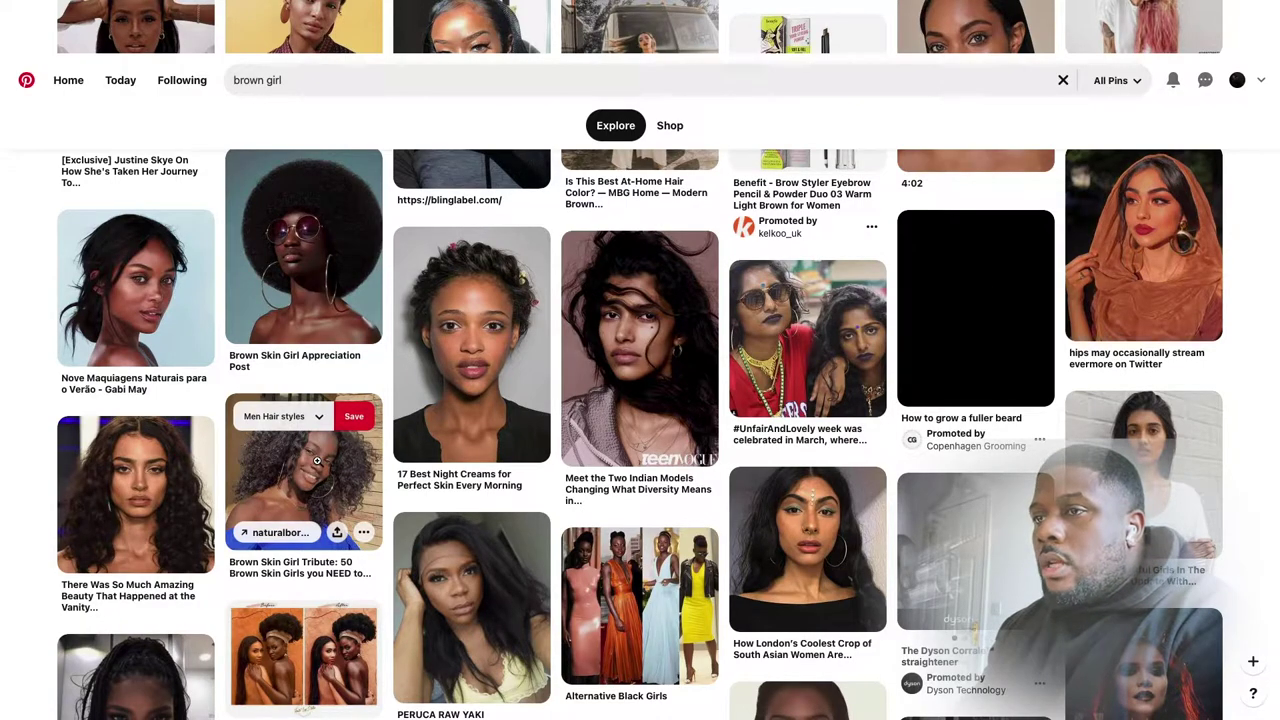
pyautogui.click(322, 424)
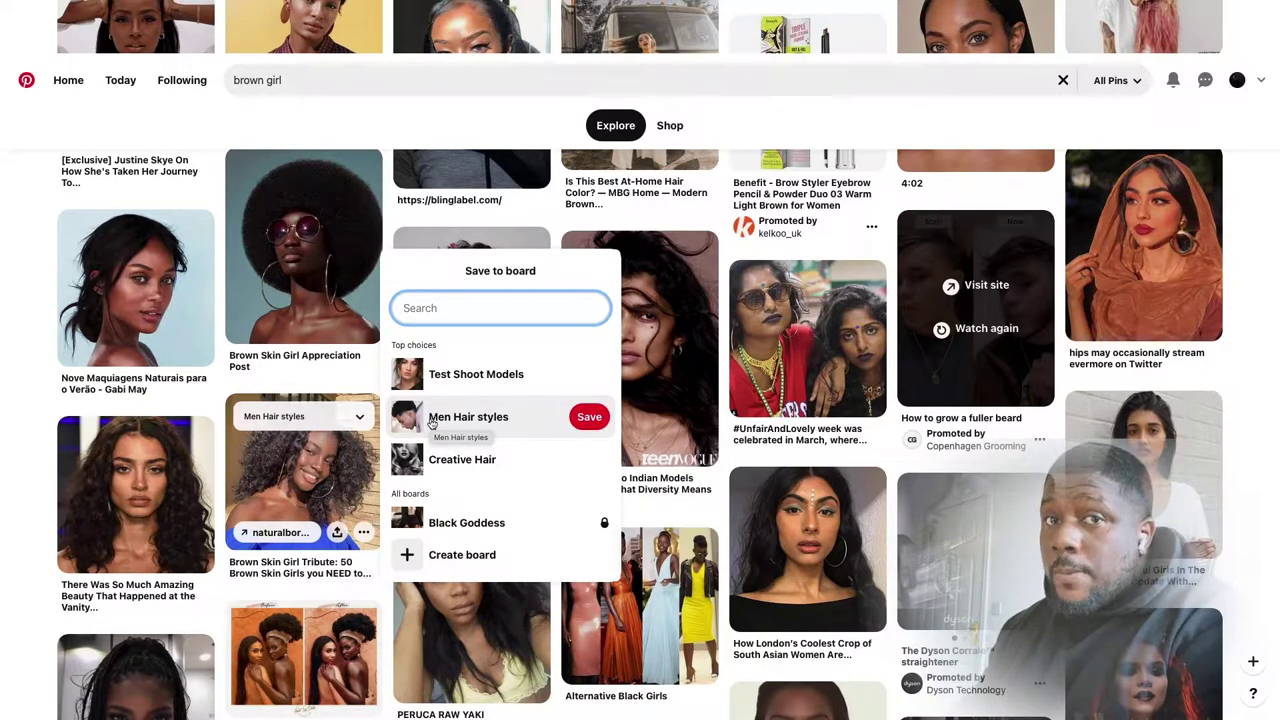
pyautogui.click(463, 556)
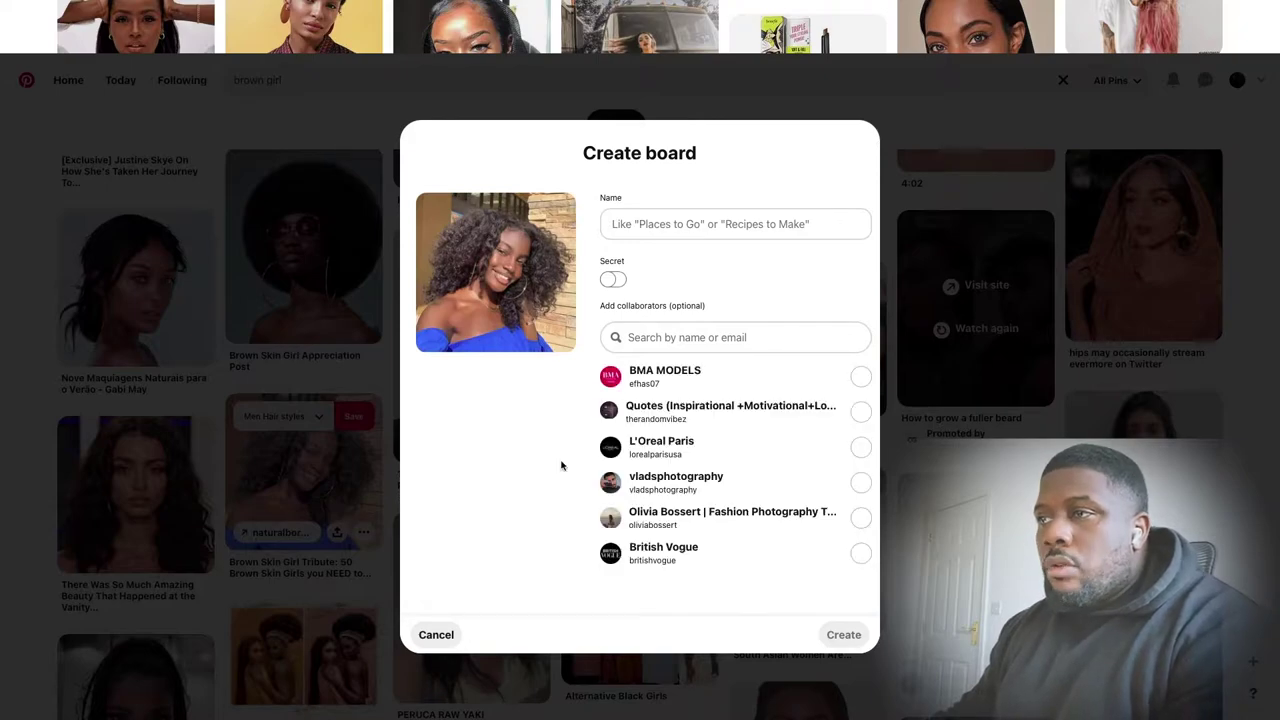
# Create the board as a secret board named "Pretty brown girl" and skip the related topic suggestions.
pyautogui.click(674, 228)
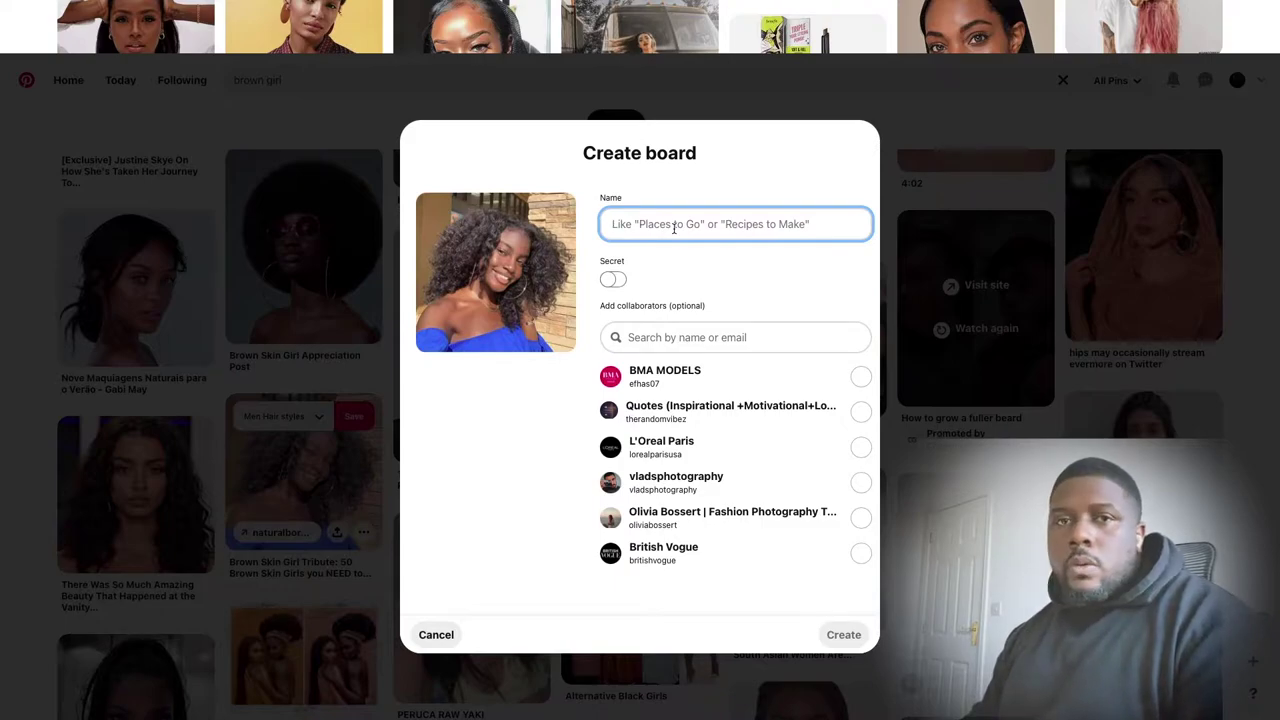
pyautogui.write('Pretty brown girl')
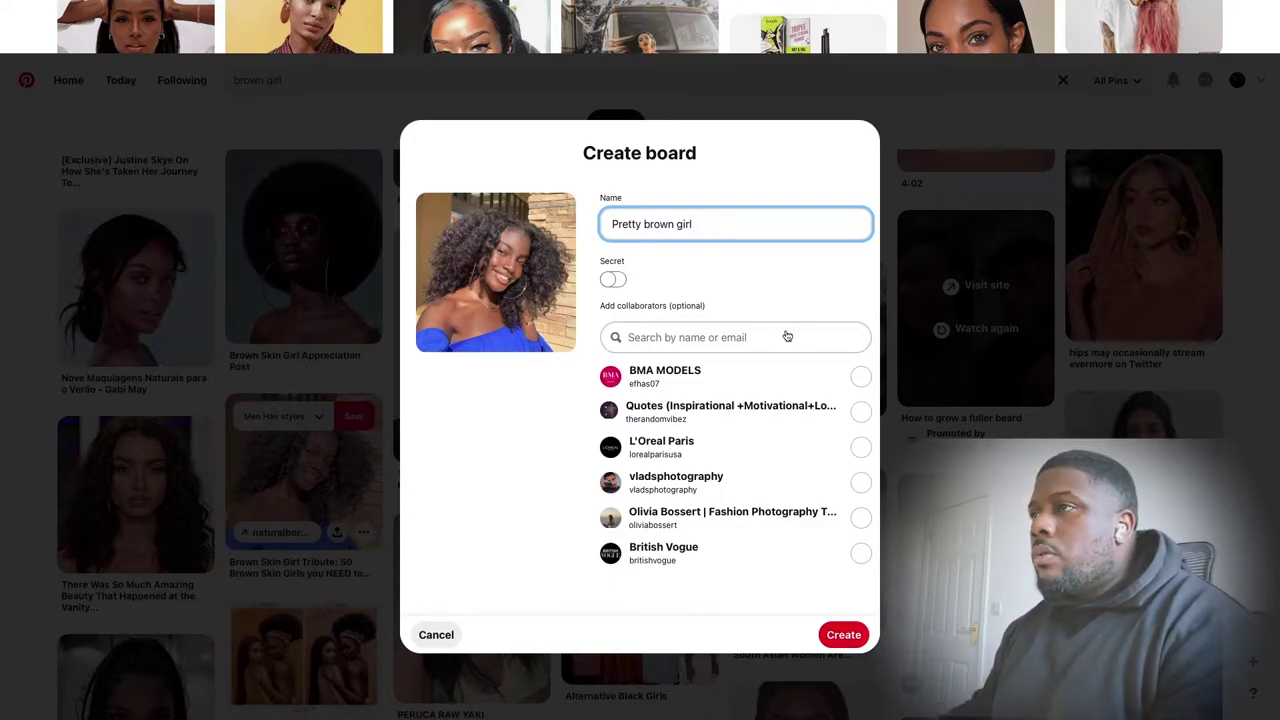
pyautogui.click(613, 279)
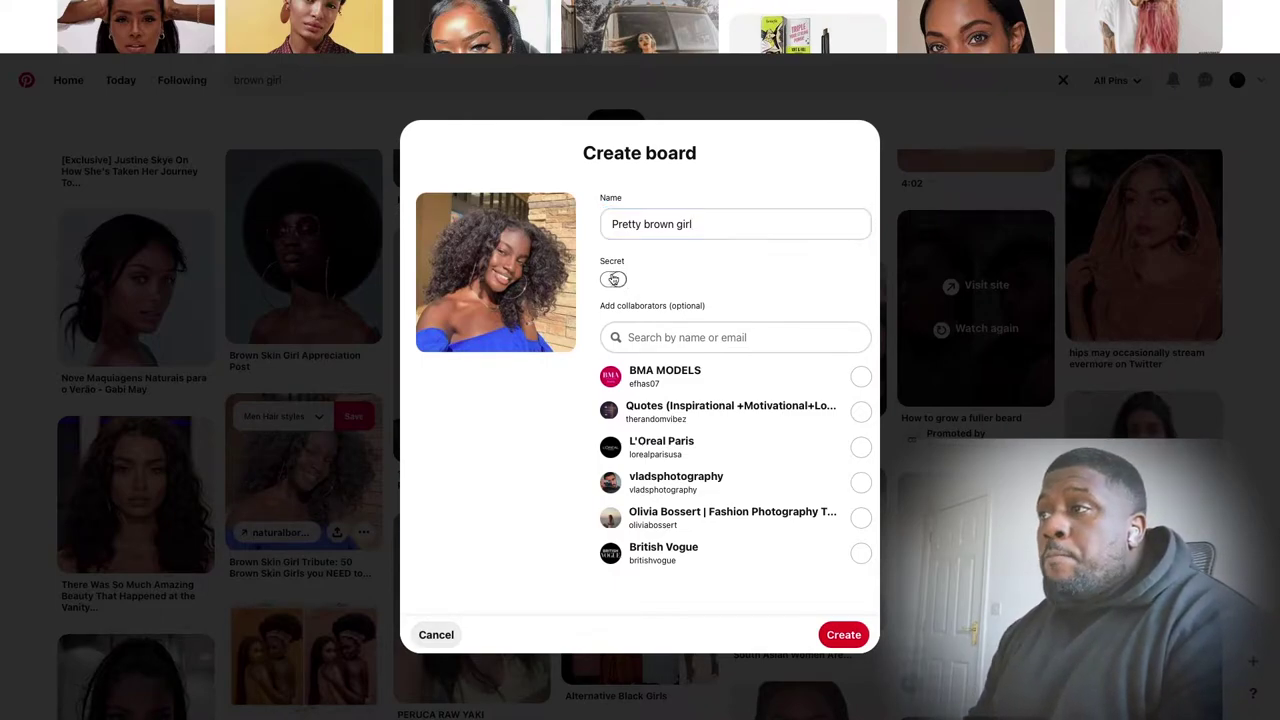
pyautogui.click(843, 634)
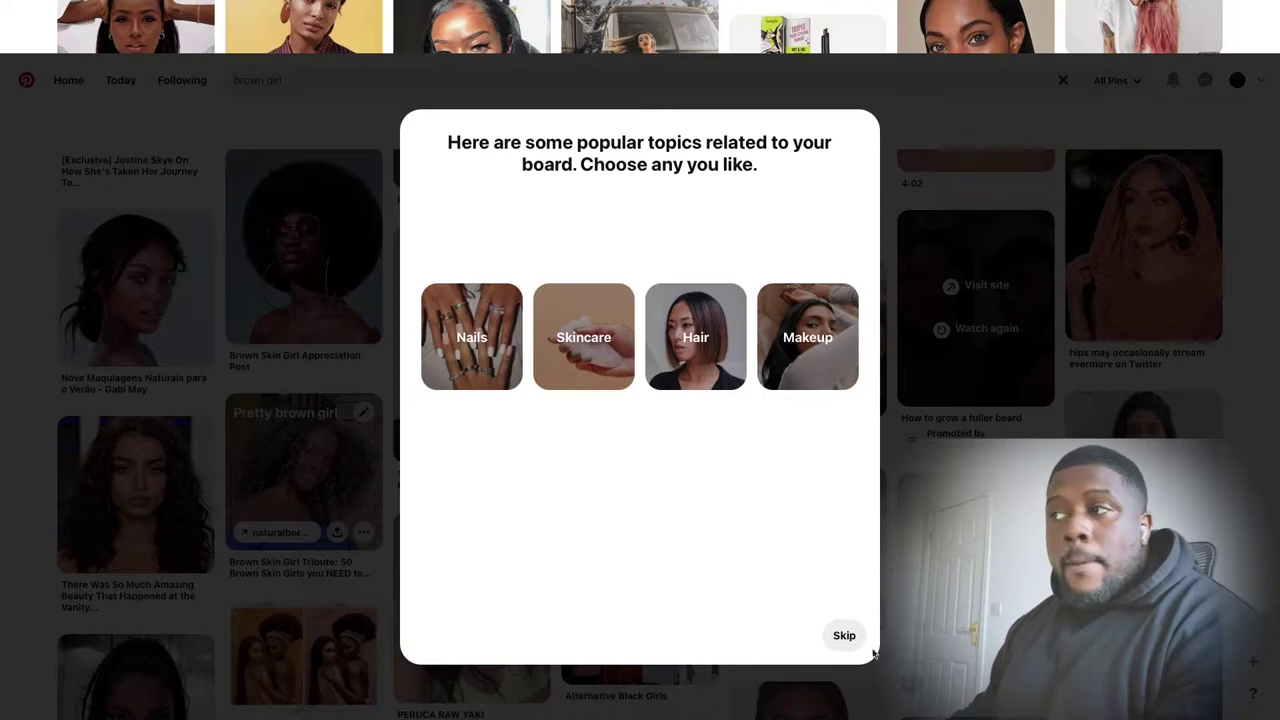
pyautogui.click(843, 636)
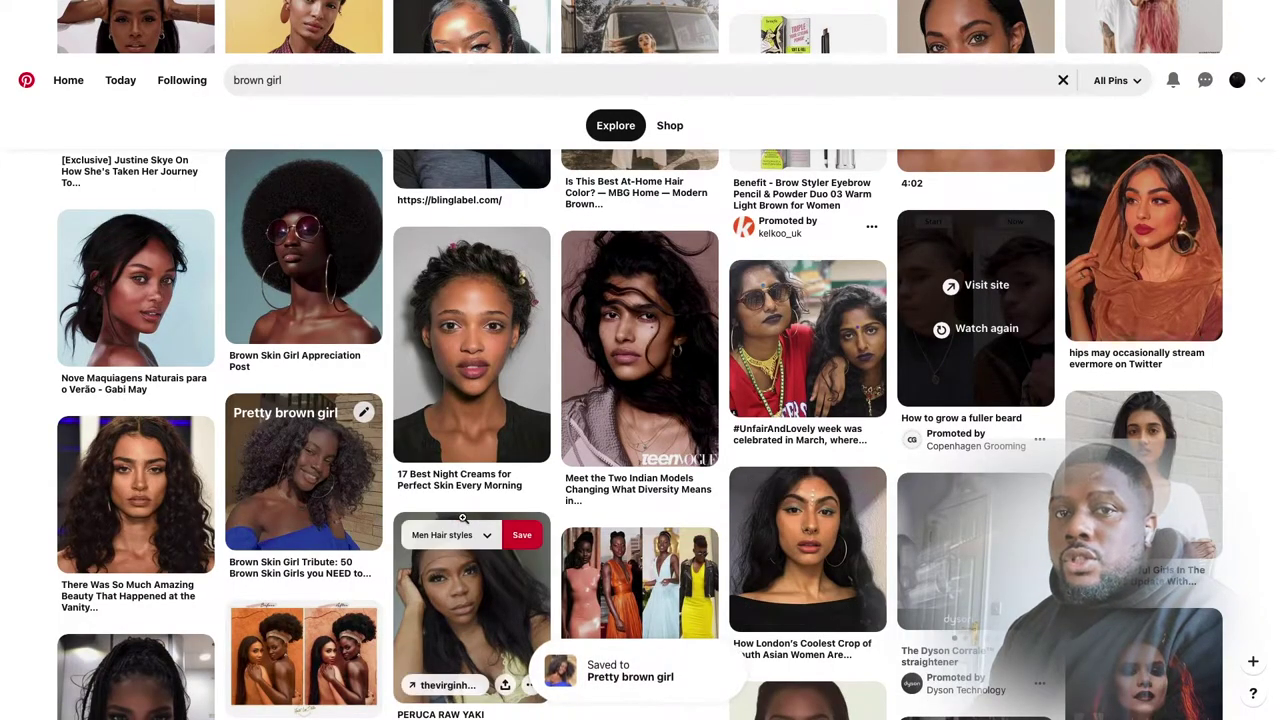
# Open the "There Was So Much Amazing Beauty" pin from the results and save it to the Pretty brown girl board.
pyautogui.click(148, 478)
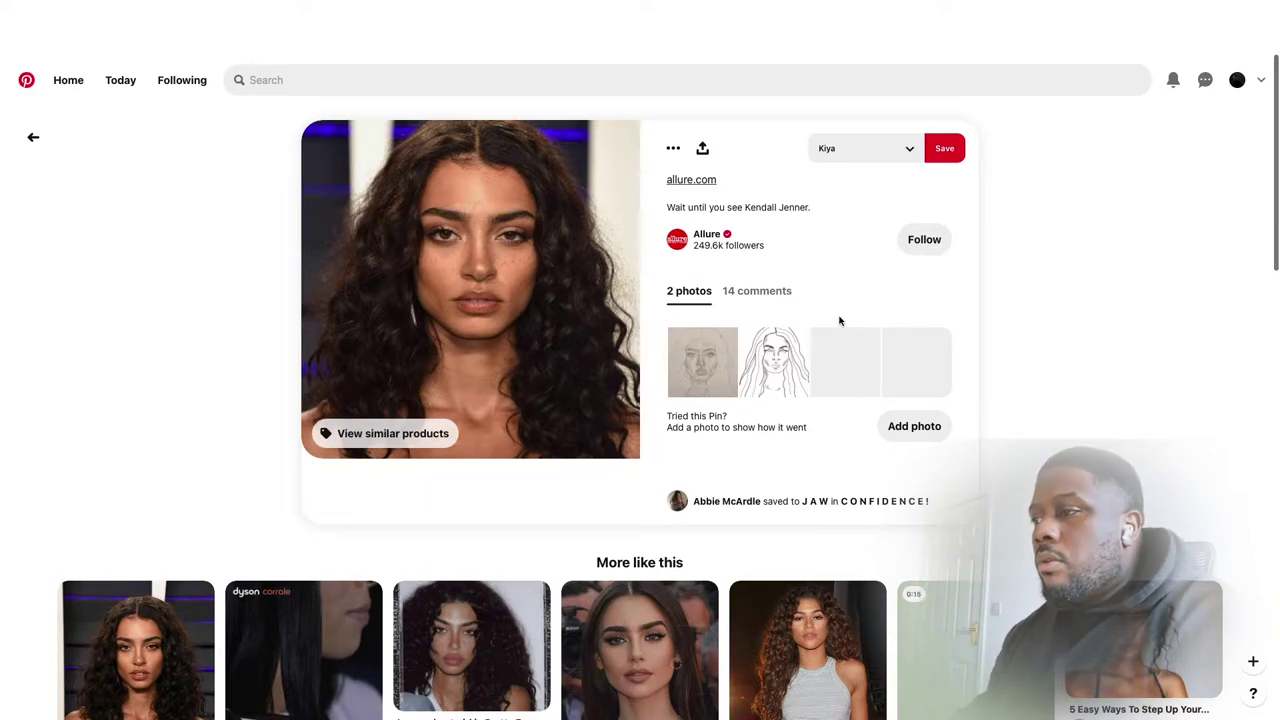
pyautogui.click(909, 150)
pyautogui.click(975, 298)
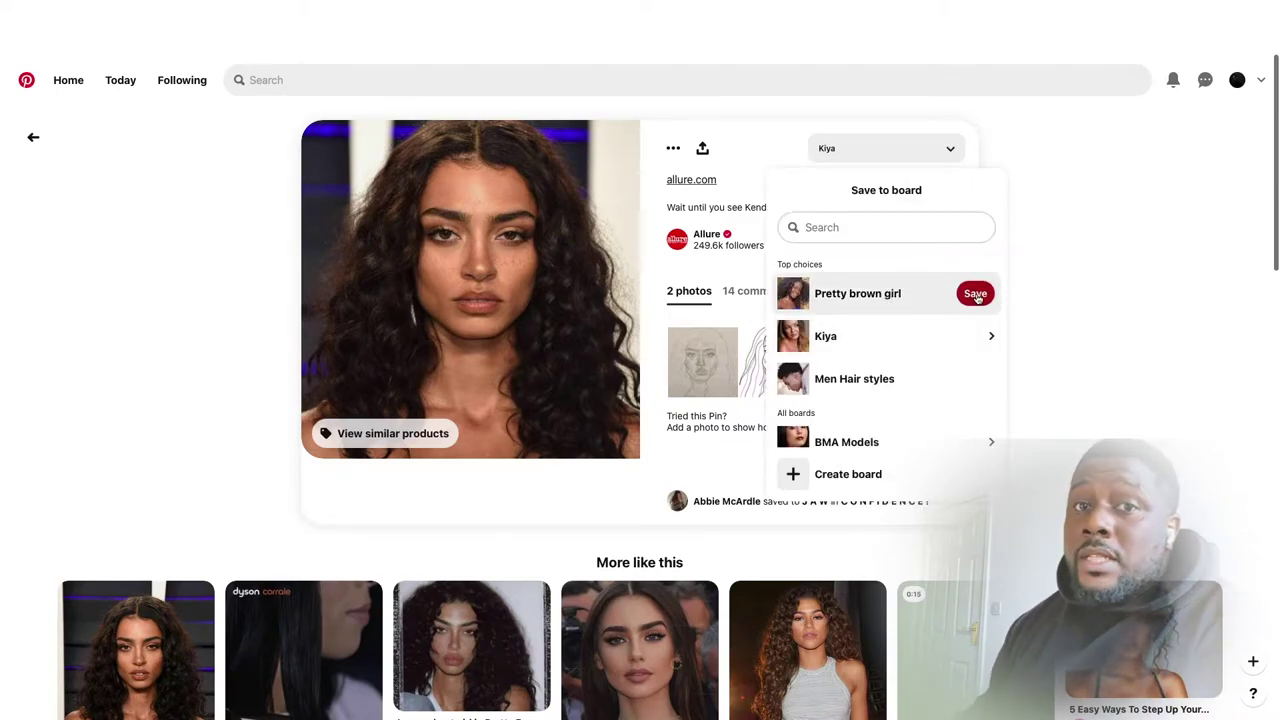
# Open the related pin of Zendaya in a striped top and save it to the Pretty brown girl board.
pyautogui.click(812, 660)
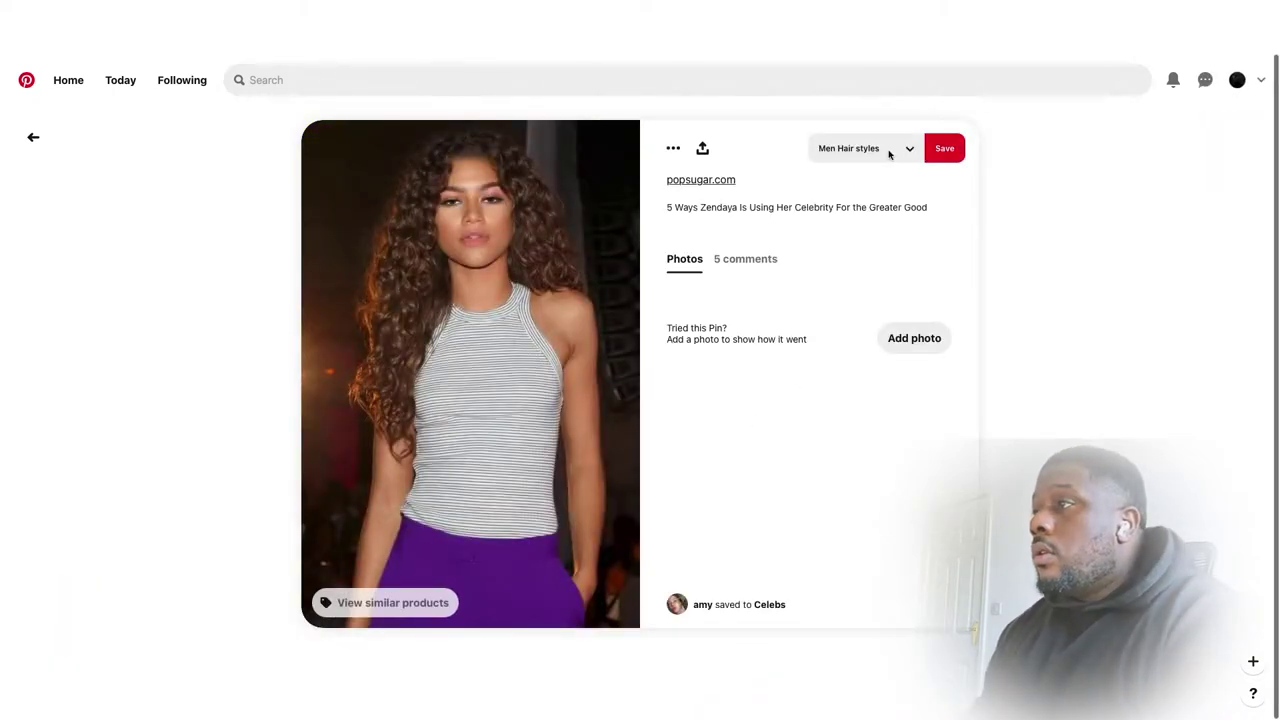
pyautogui.click(908, 152)
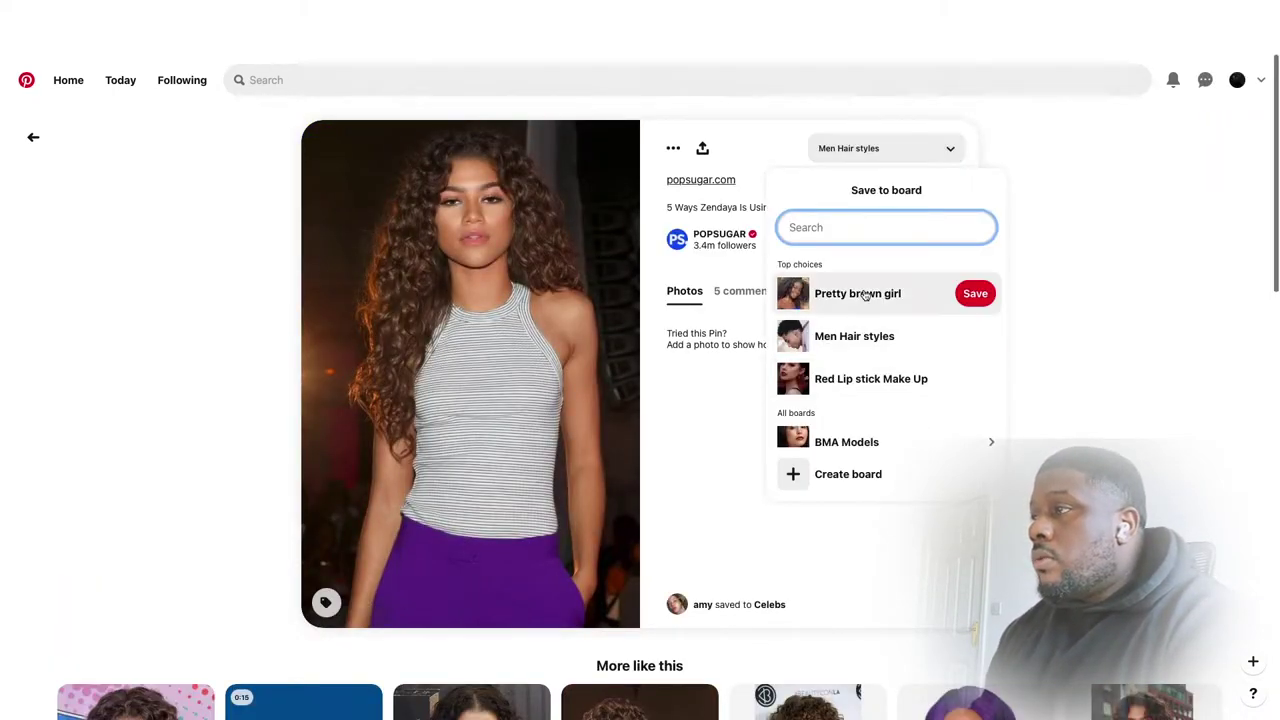
pyautogui.click(961, 295)
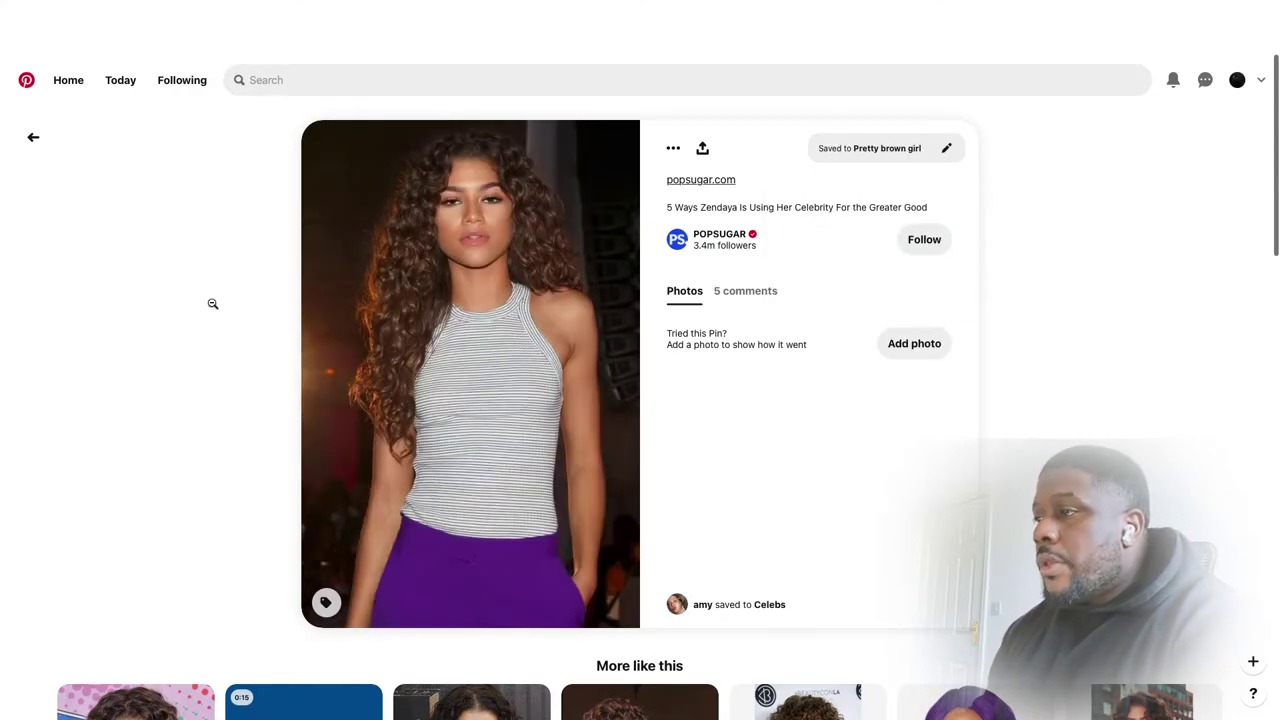
# Save the related pin "11 Cute Ways to Cut and Style Your Bangs" to the Pretty brown girl board.
pyautogui.scroll(-2, 211, 304)
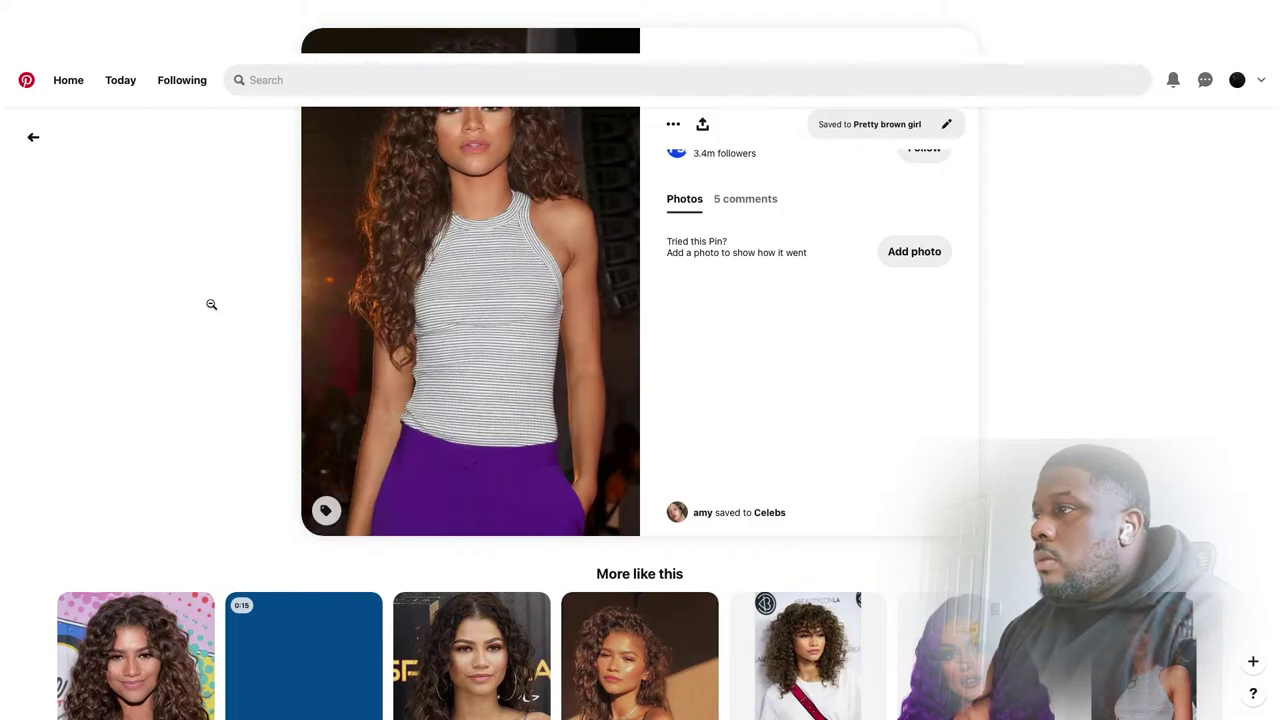
pyautogui.scroll(-3, 211, 304)
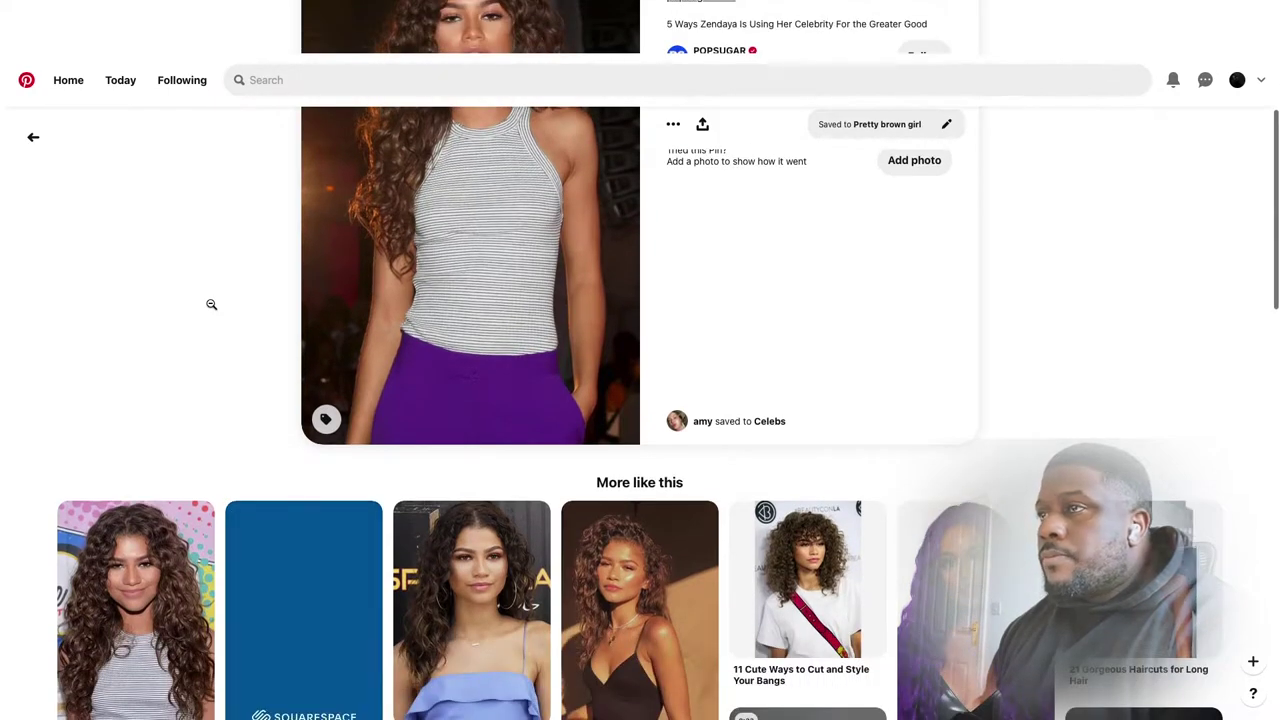
pyautogui.scroll(-1, 211, 304)
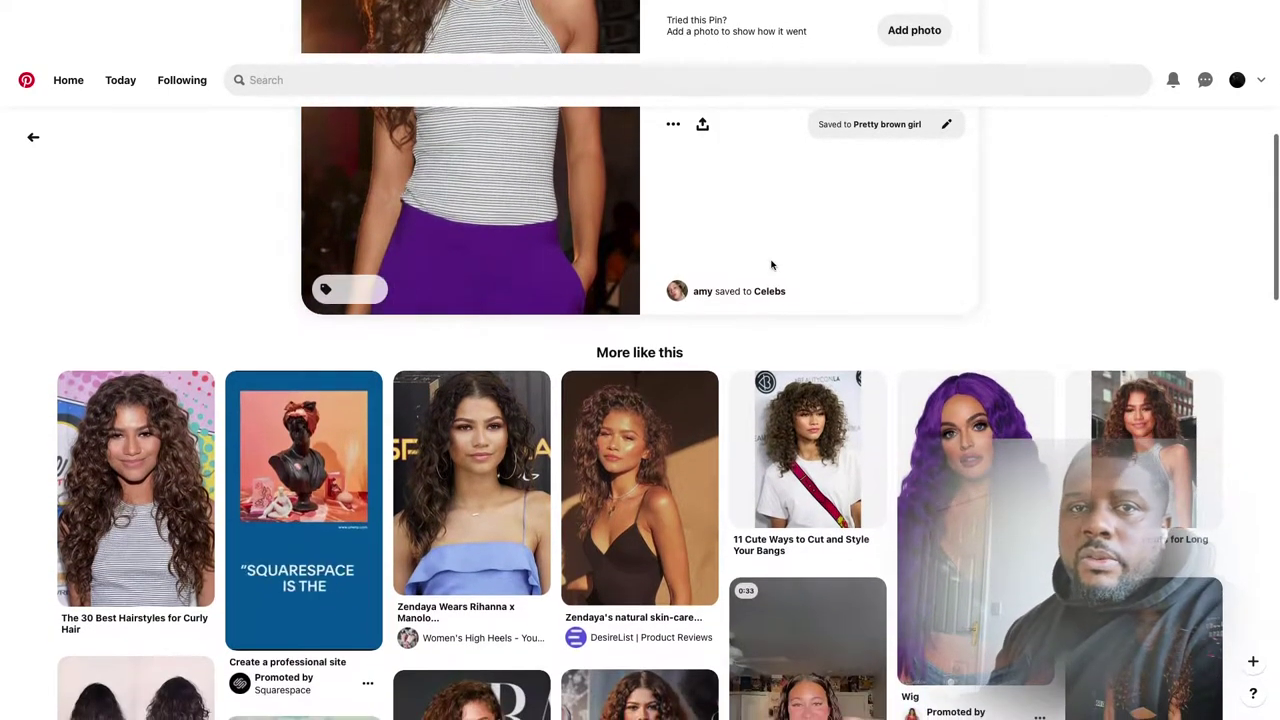
pyautogui.click(783, 446)
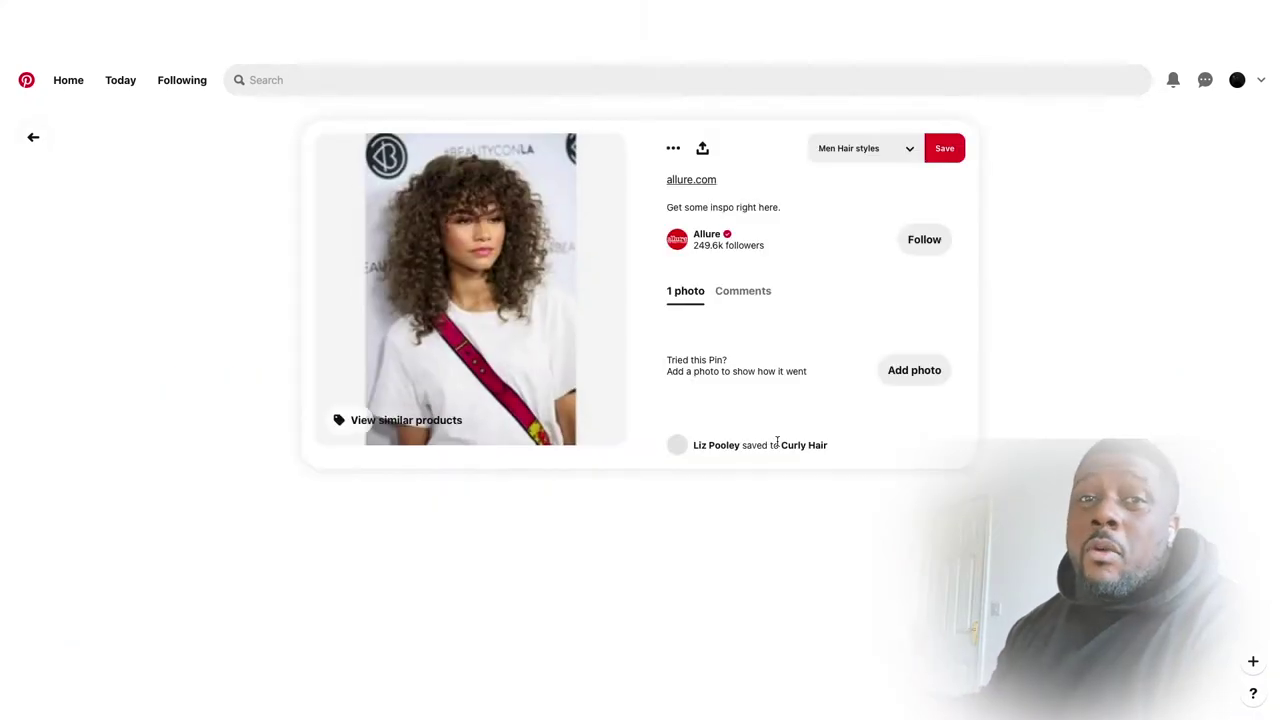
pyautogui.click(912, 150)
pyautogui.click(972, 292)
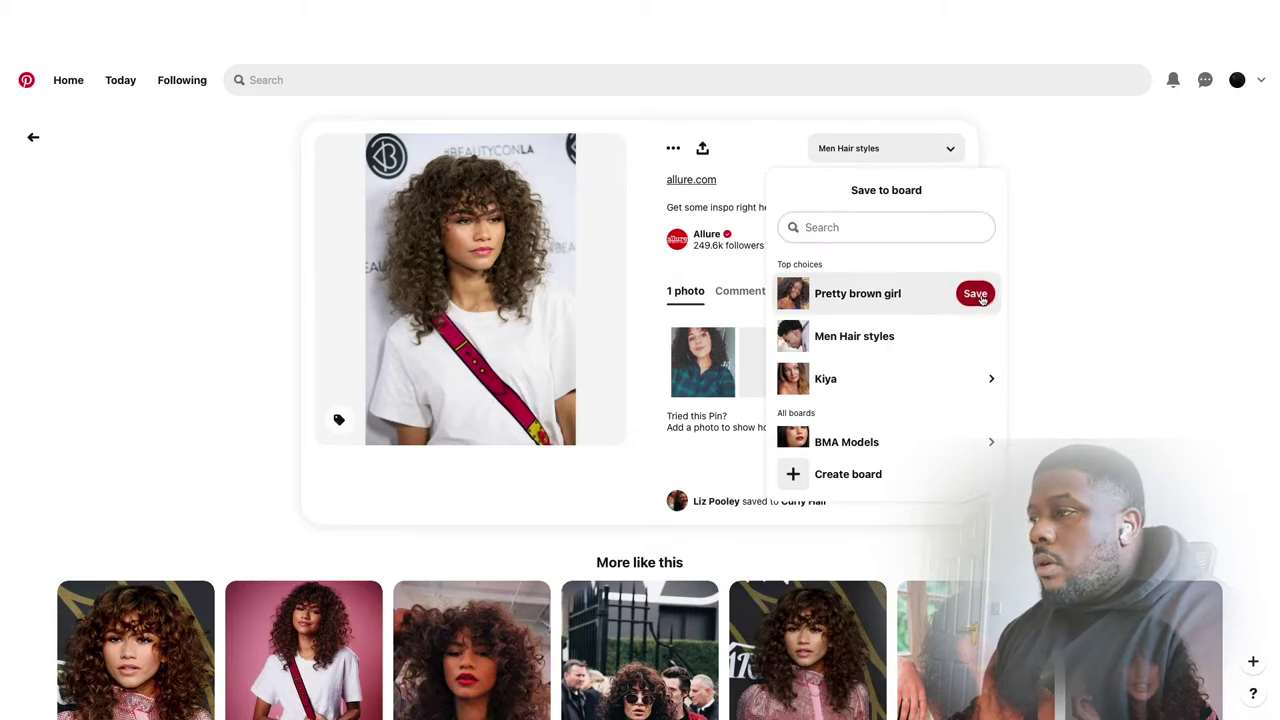
# Check the related pins, then return to the brown girl search results and look through more of them.
pyautogui.scroll(-2, 355, 214)
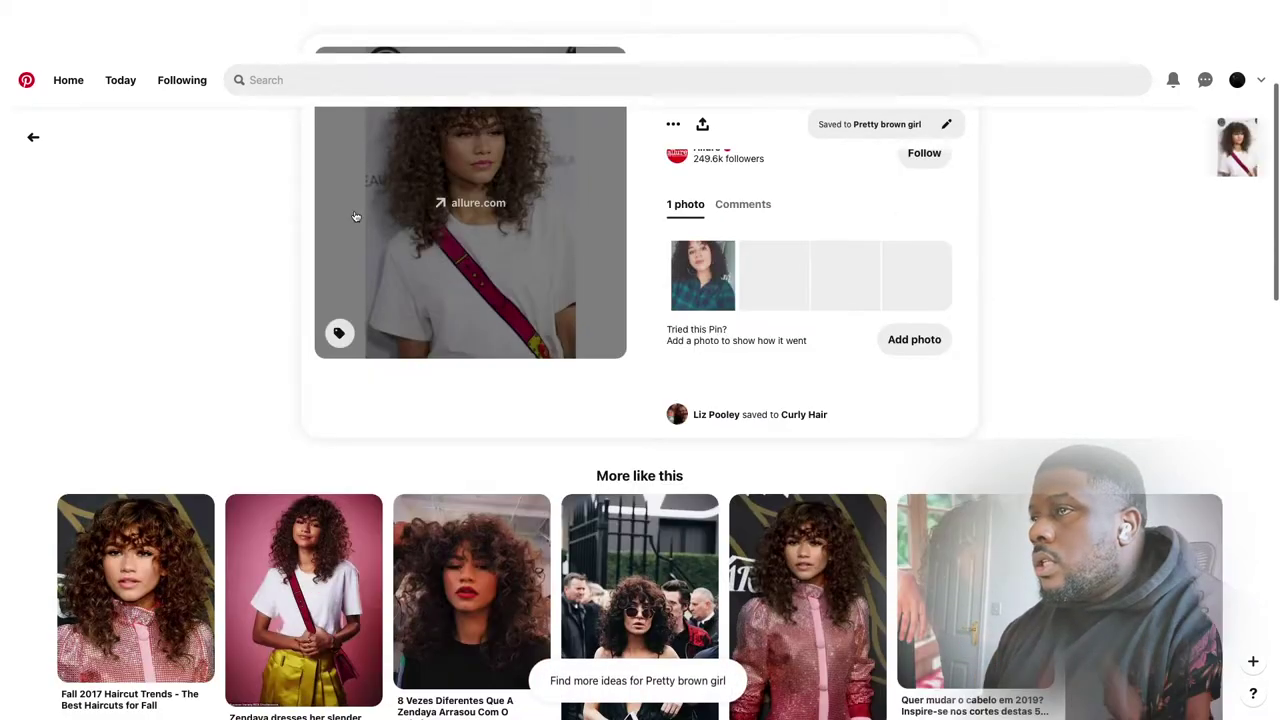
pyautogui.scroll(-2, 355, 216)
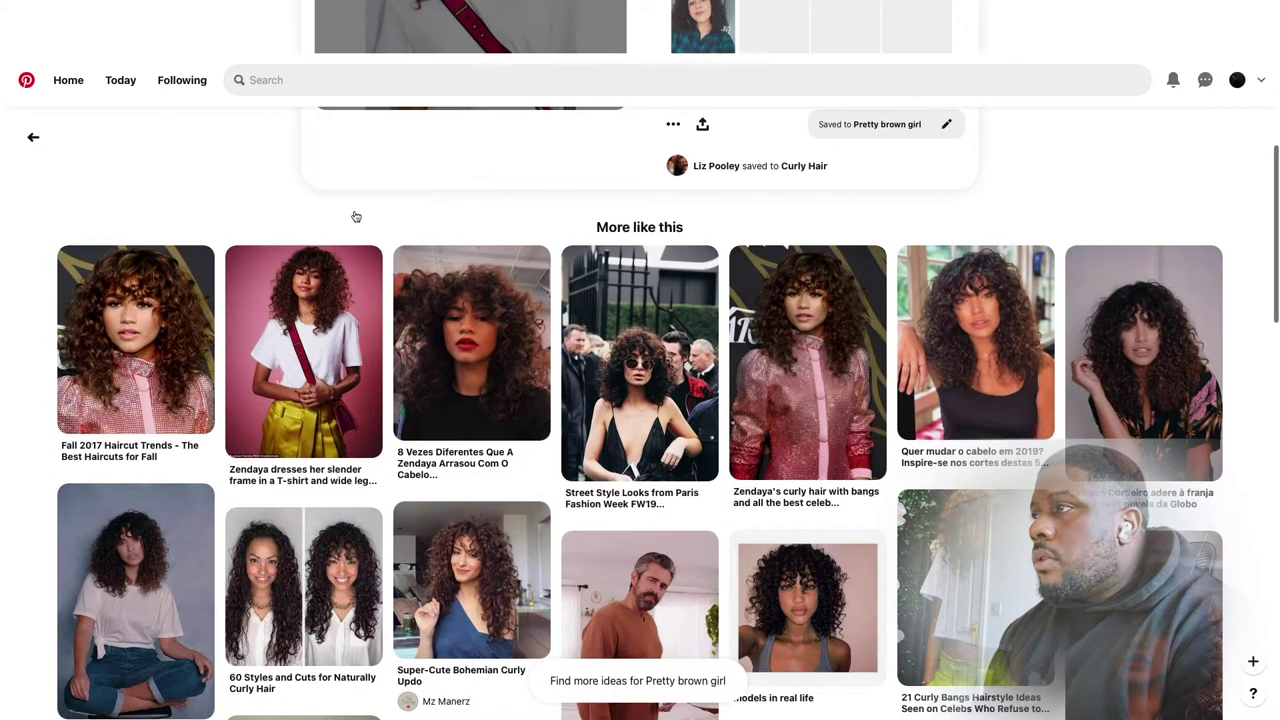
pyautogui.hotkey('alt', 'Left')
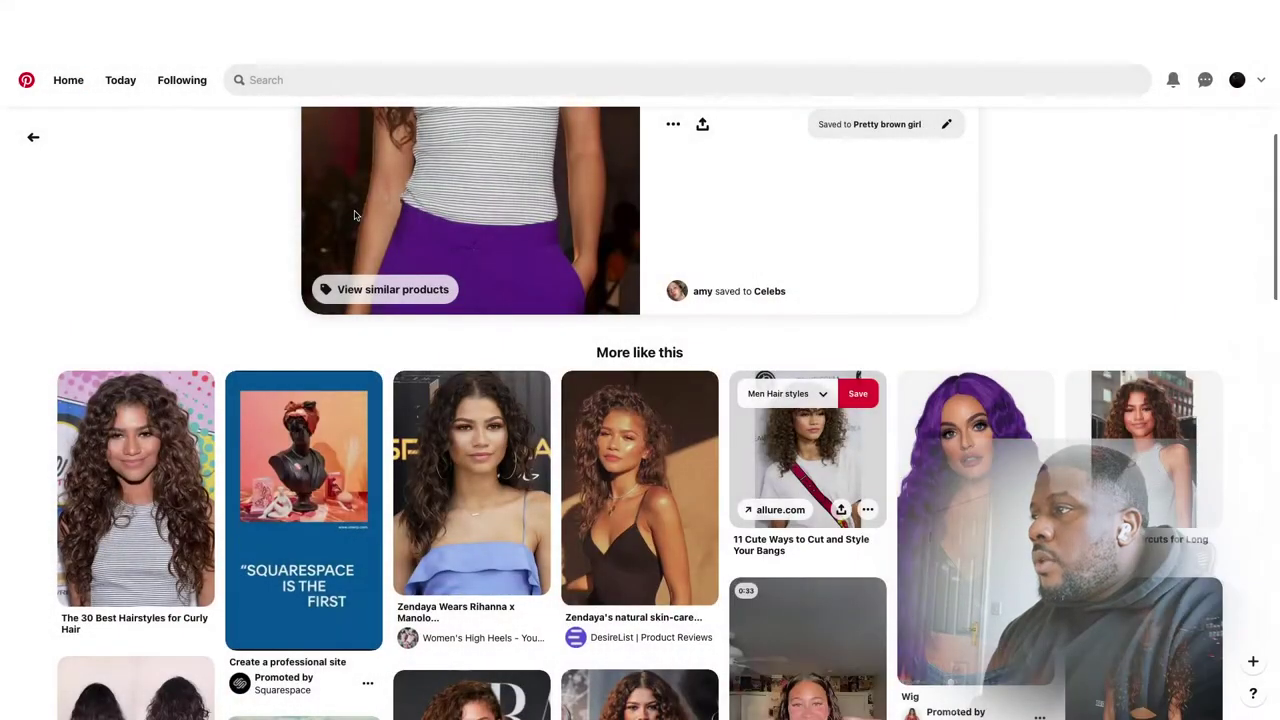
pyautogui.hotkey('alt', 'Left')
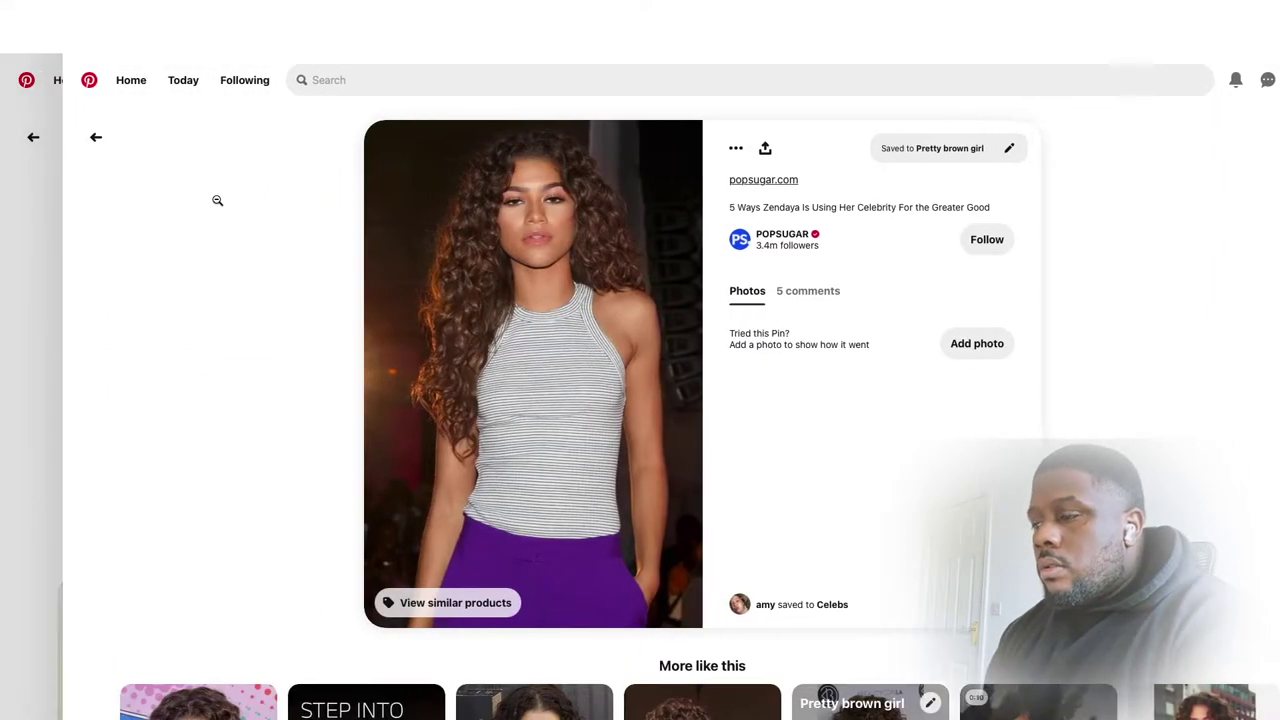
pyautogui.hotkey('alt', 'Left')
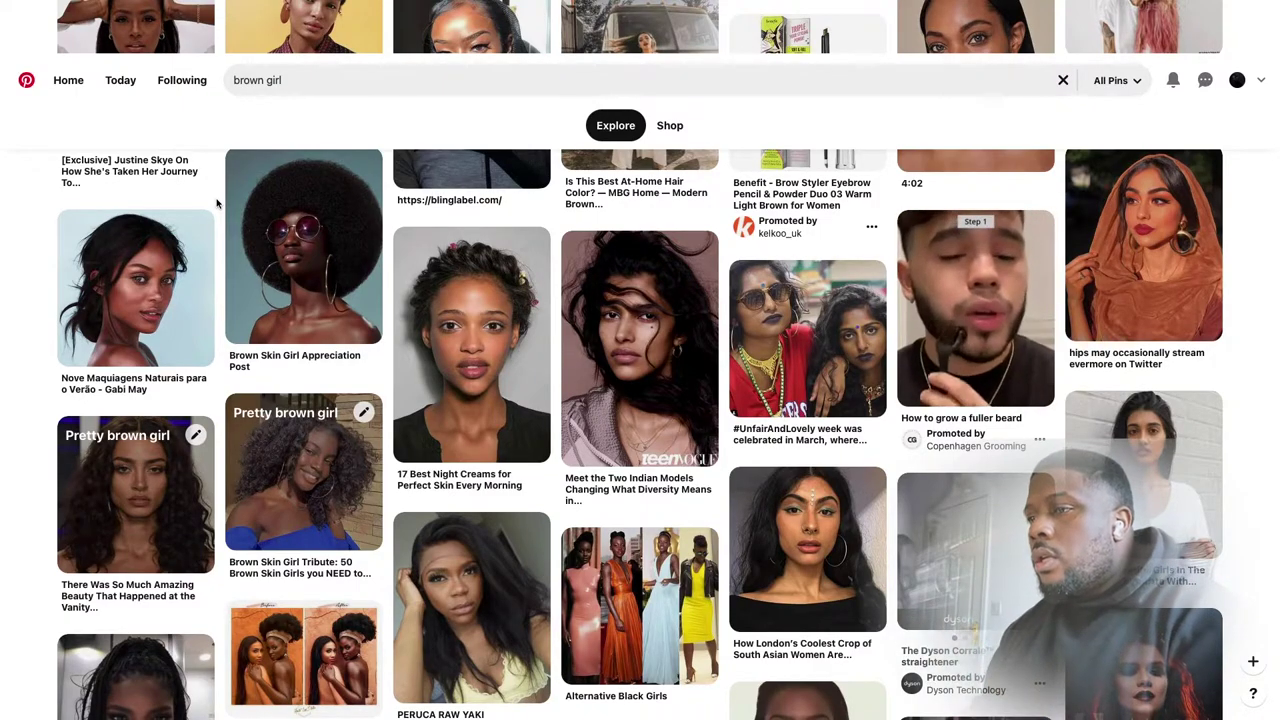
pyautogui.scroll(-3, 216, 203)
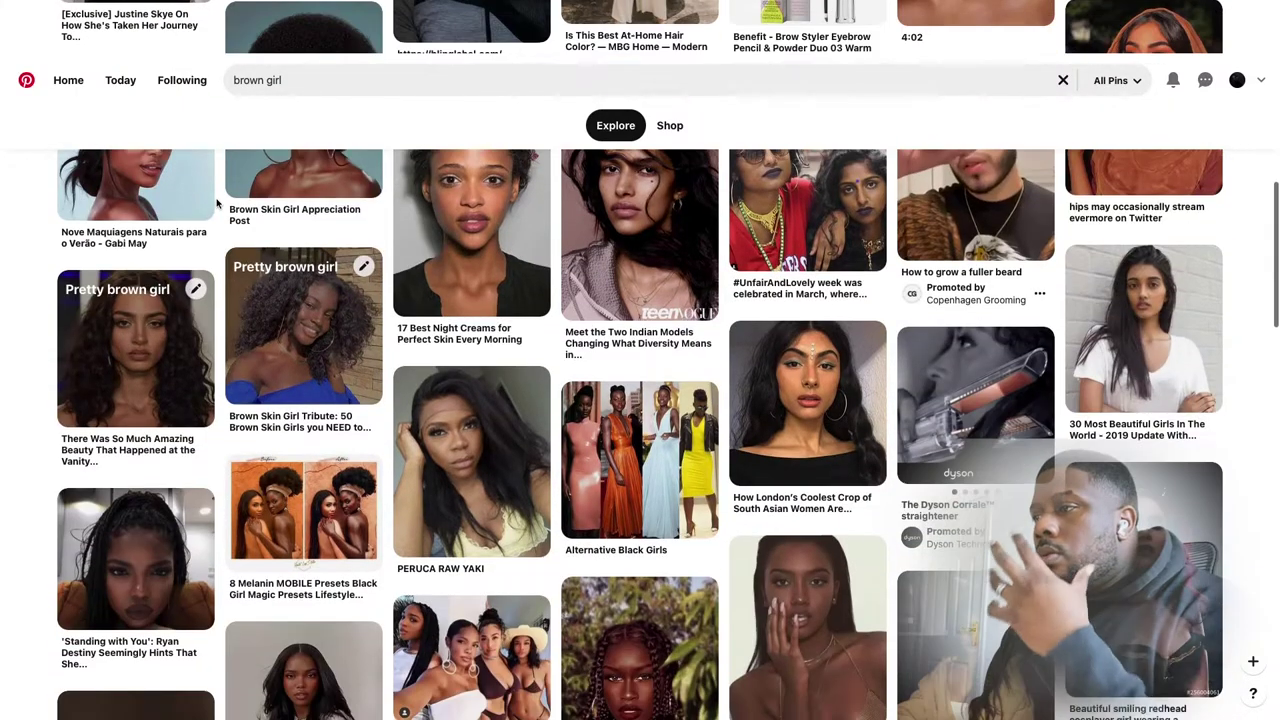
pyautogui.scroll(-1, 216, 203)
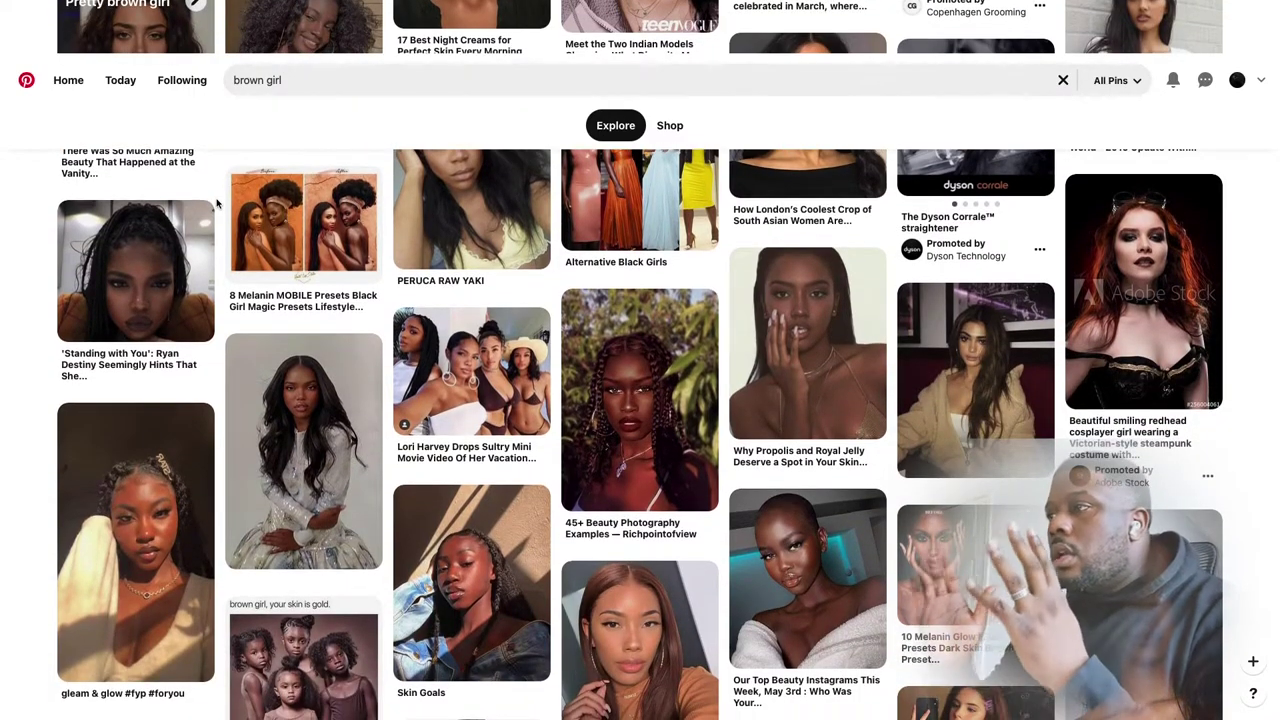
pyautogui.scroll(10, 216, 203)
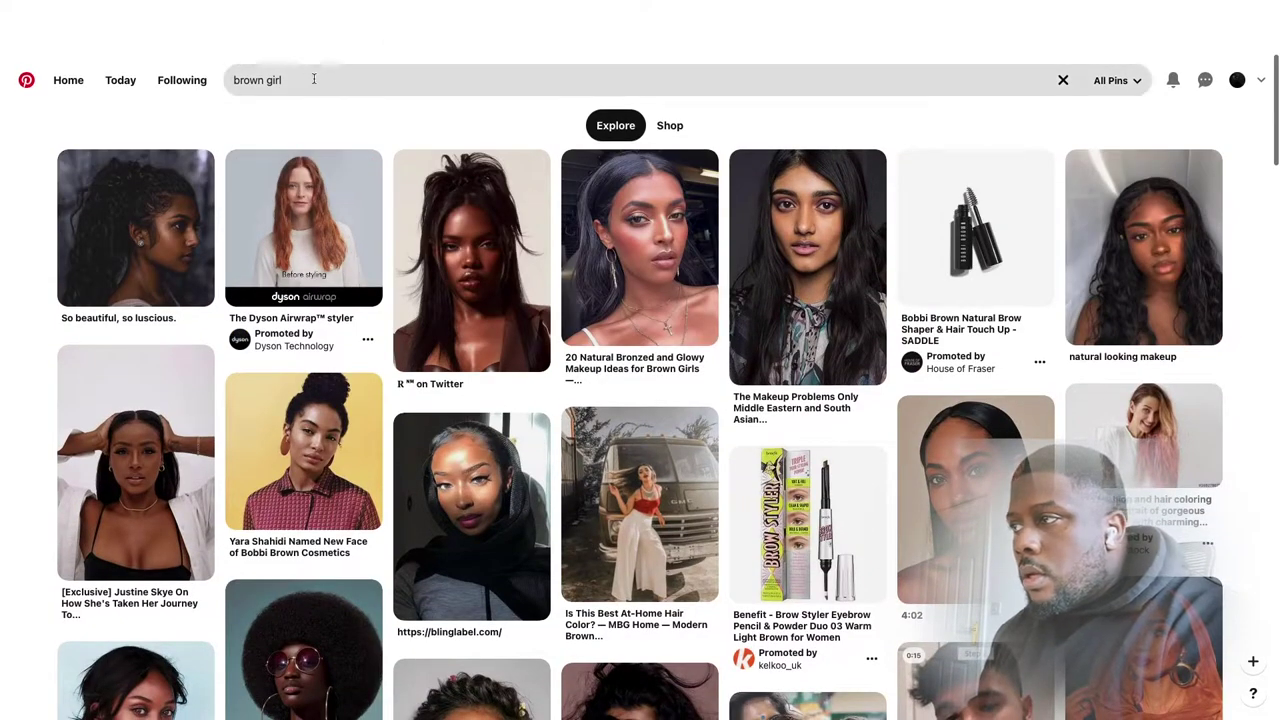
# Refine the pin search to the suggested phrase "brown girl curly hair".
pyautogui.click(319, 80)
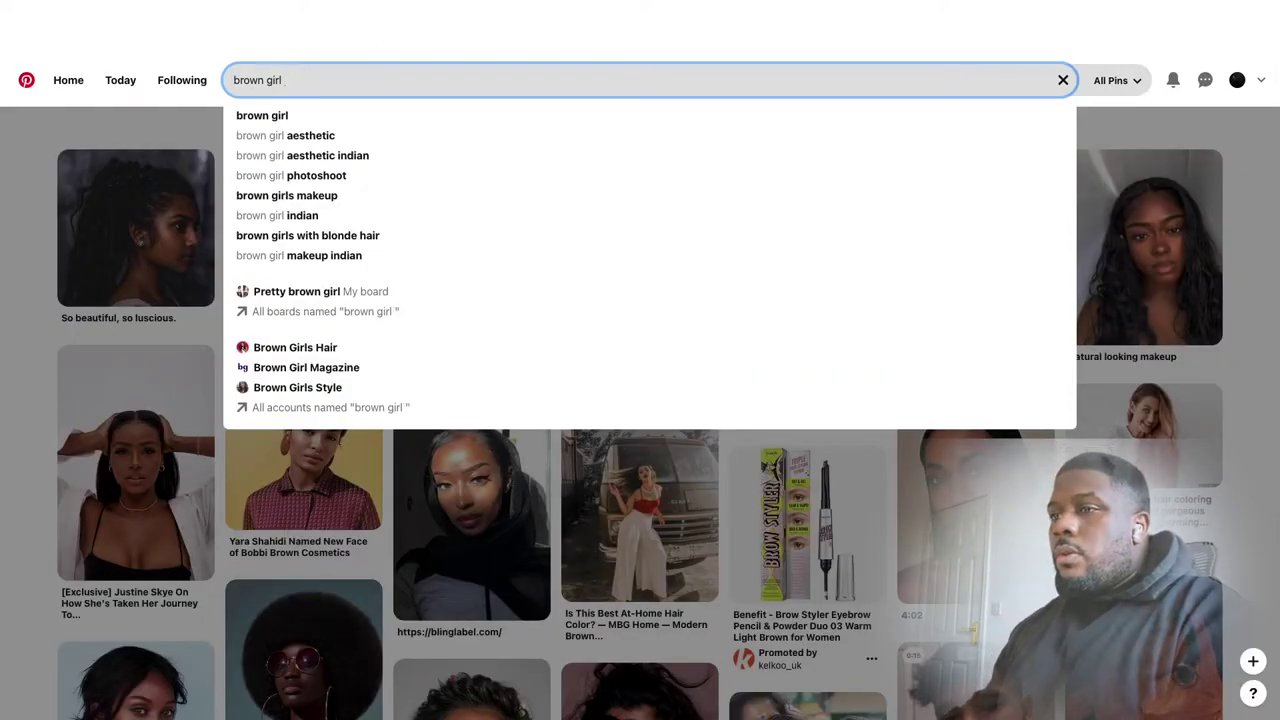
pyautogui.write('ringle')
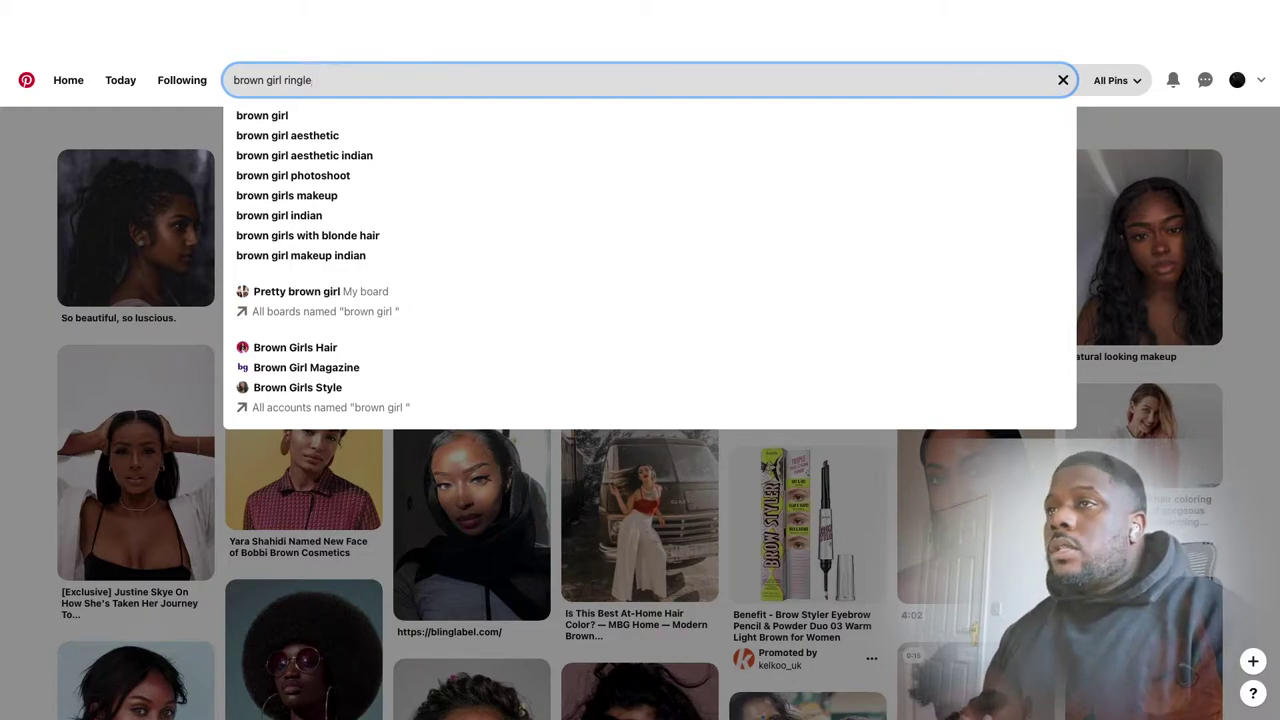
pyautogui.press('BackSpace')
pyautogui.press('BackSpace')
pyautogui.press('BackSpace')
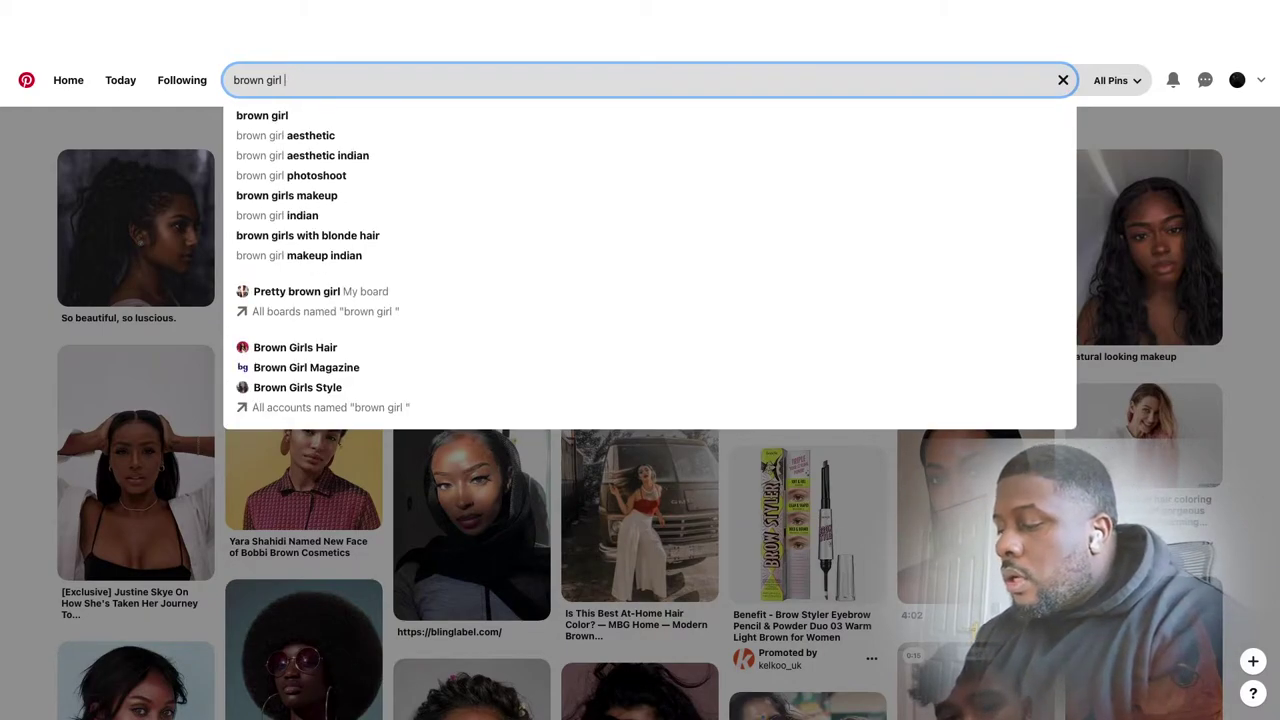
pyautogui.write('curl')
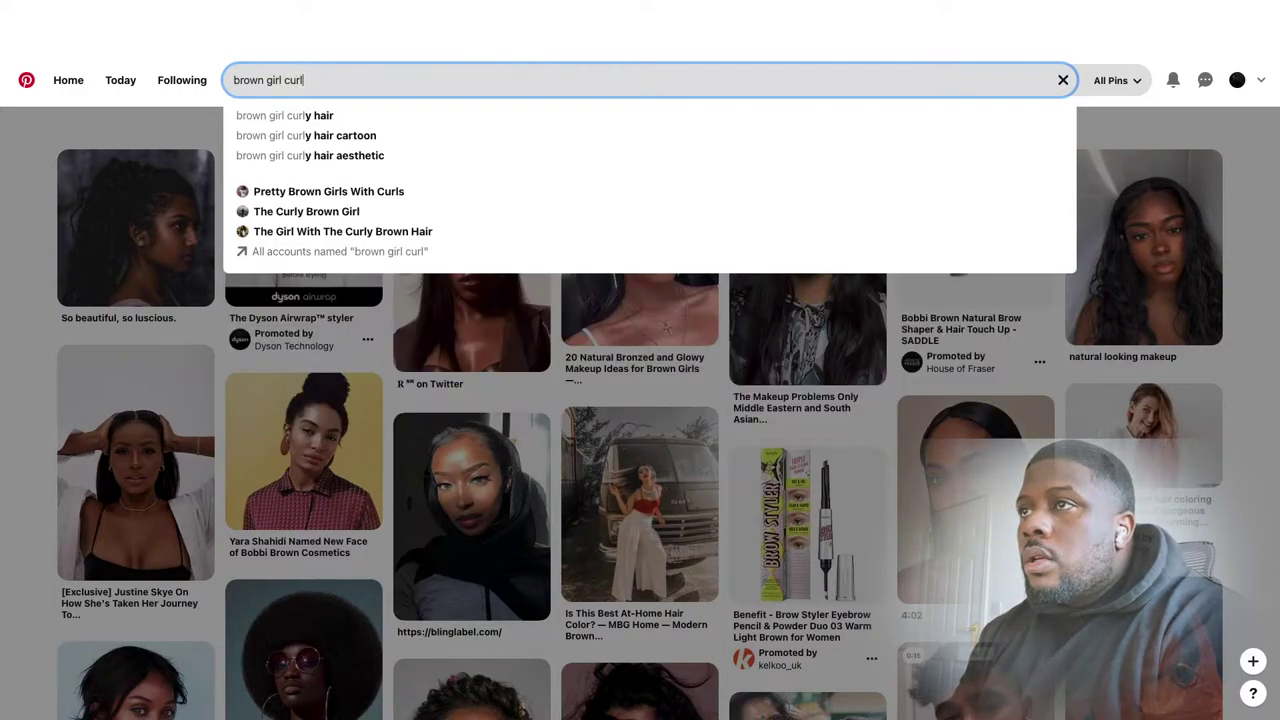
pyautogui.press('Down')
pyautogui.press('Return')
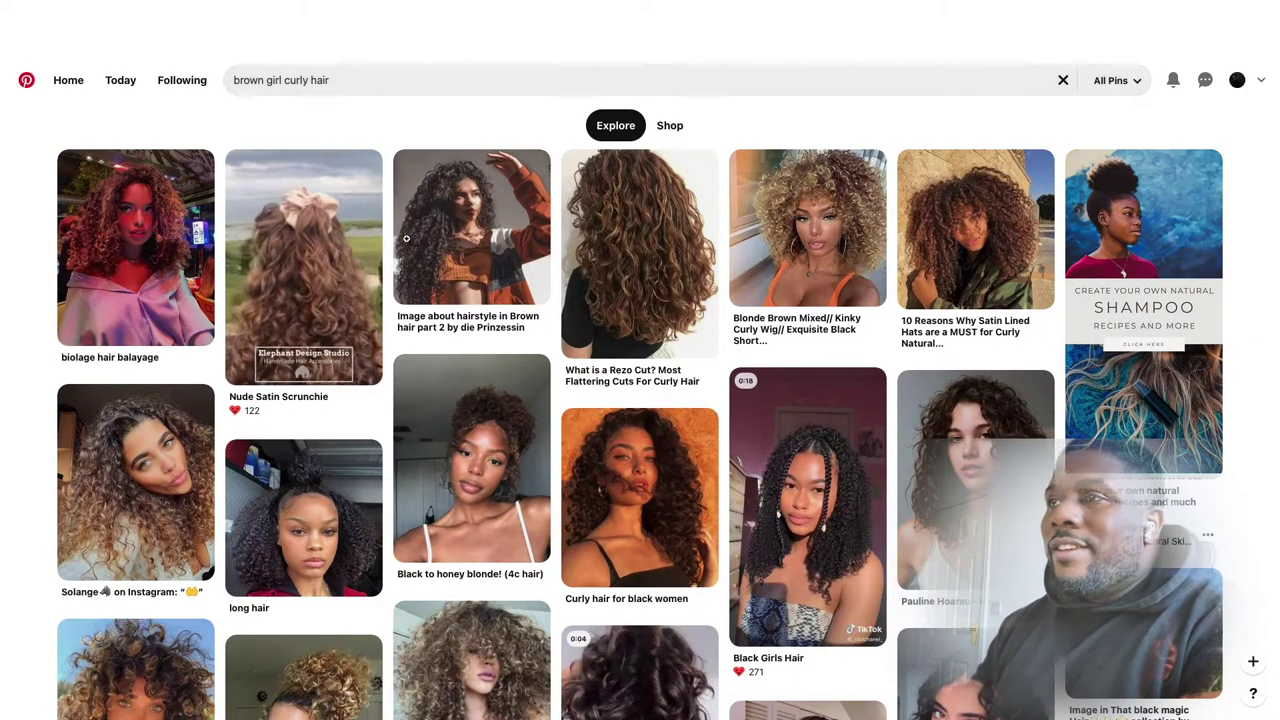
# Open the "Black to honey blonde! (4c hair)" pin and save it to the Pretty brown girl board.
pyautogui.click(452, 499)
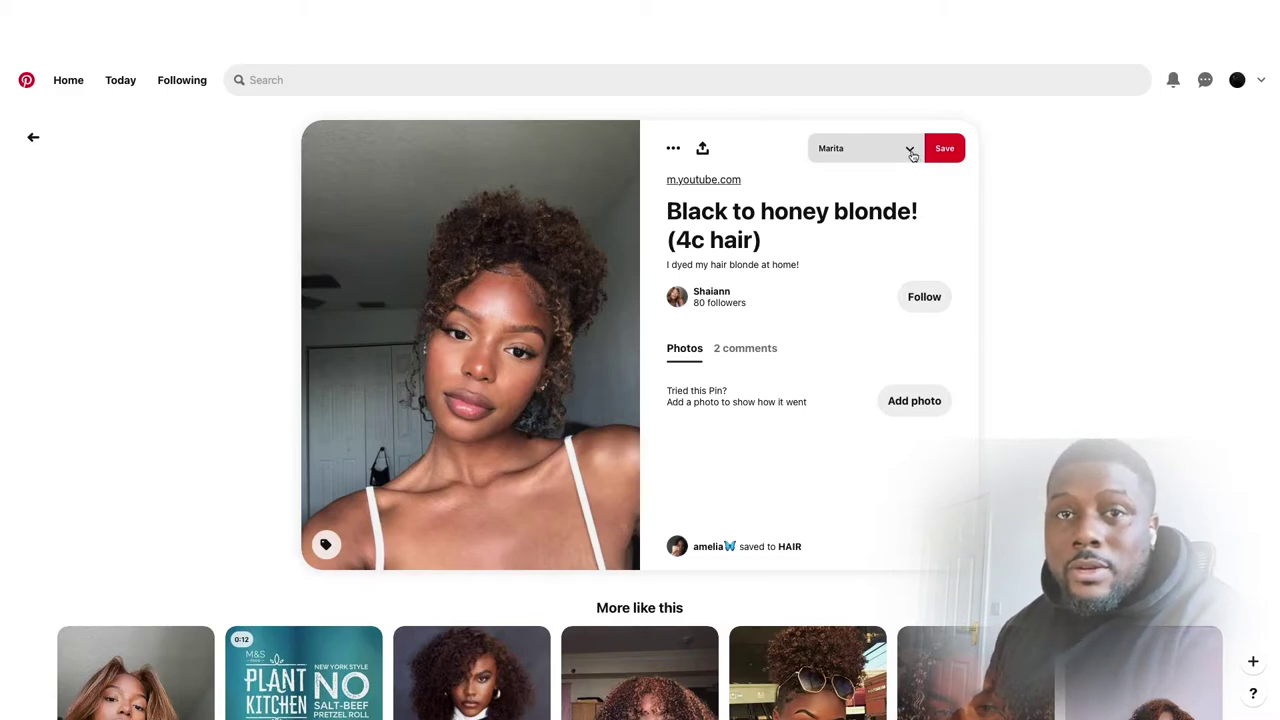
pyautogui.click(910, 152)
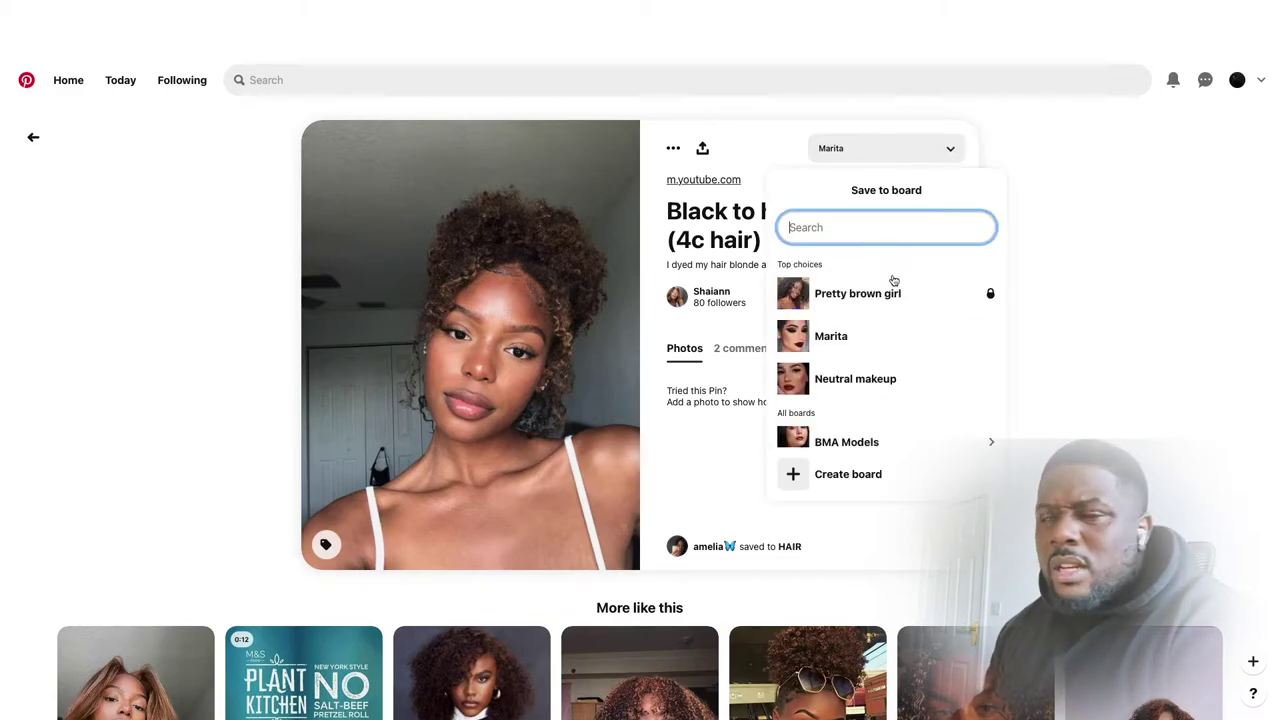
pyautogui.click(974, 291)
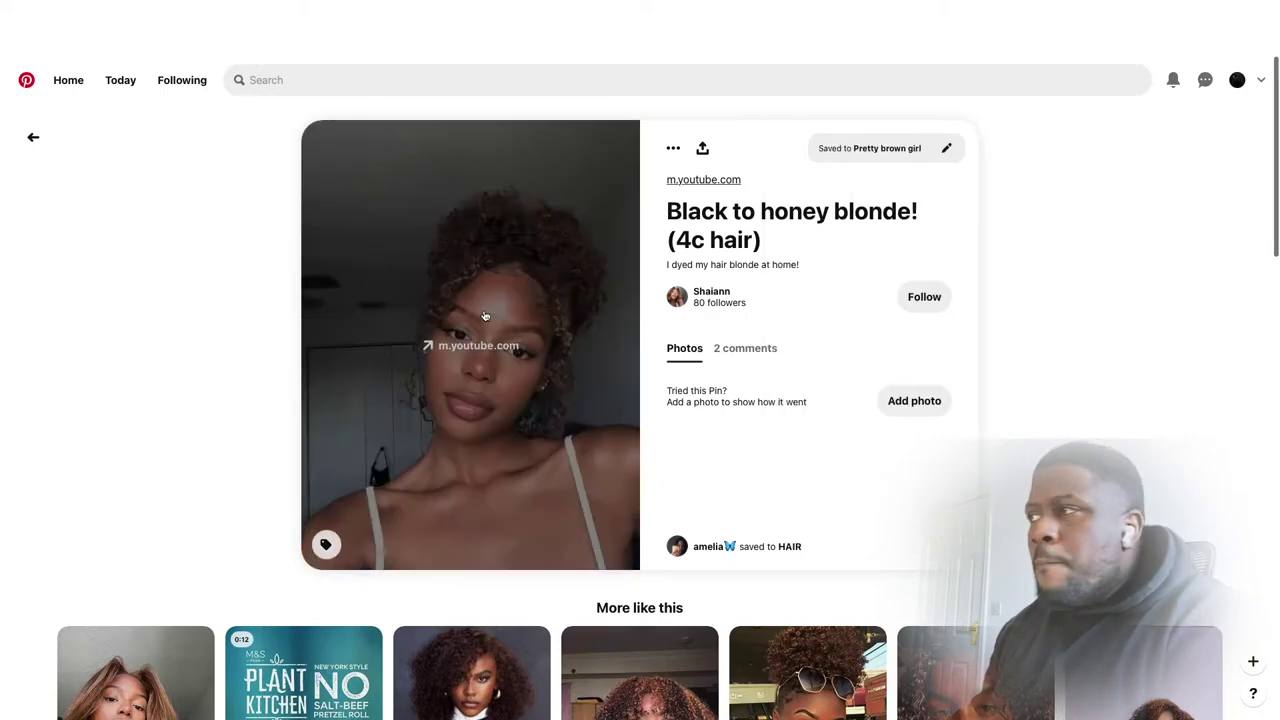
pyautogui.scroll(-2, 486, 315)
pyautogui.scroll(-1, 486, 315)
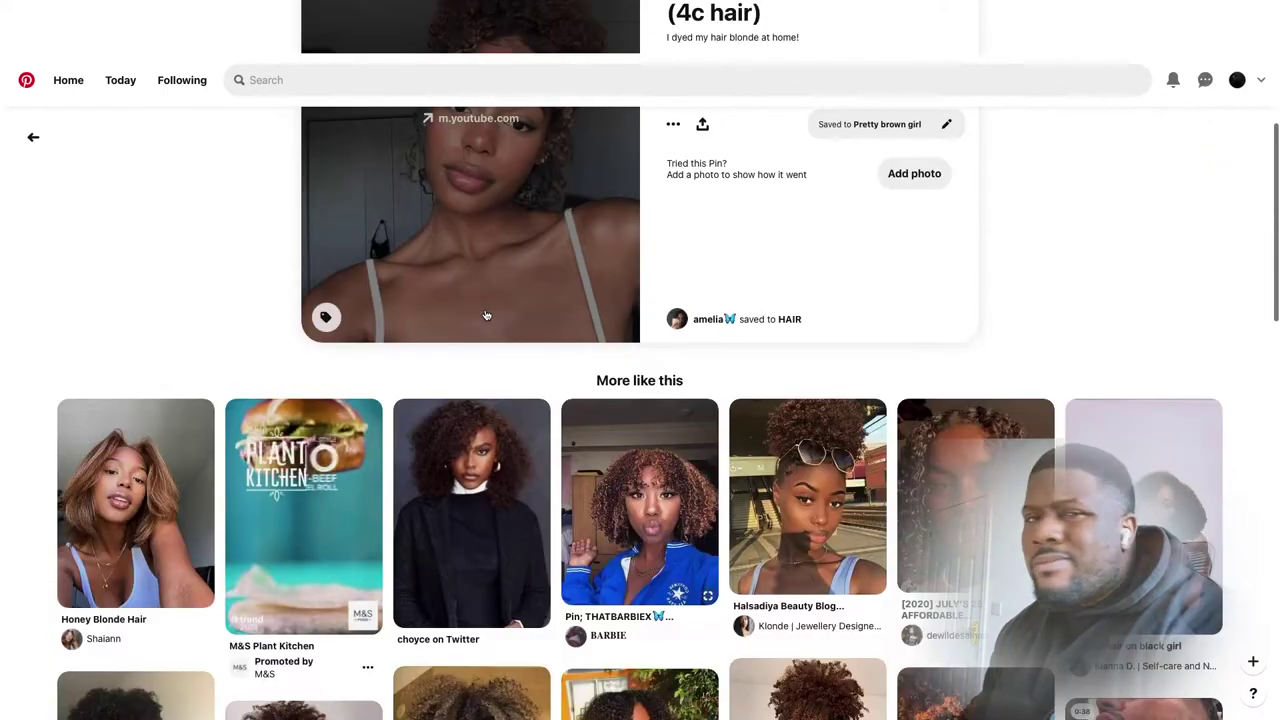
pyautogui.click(476, 438)
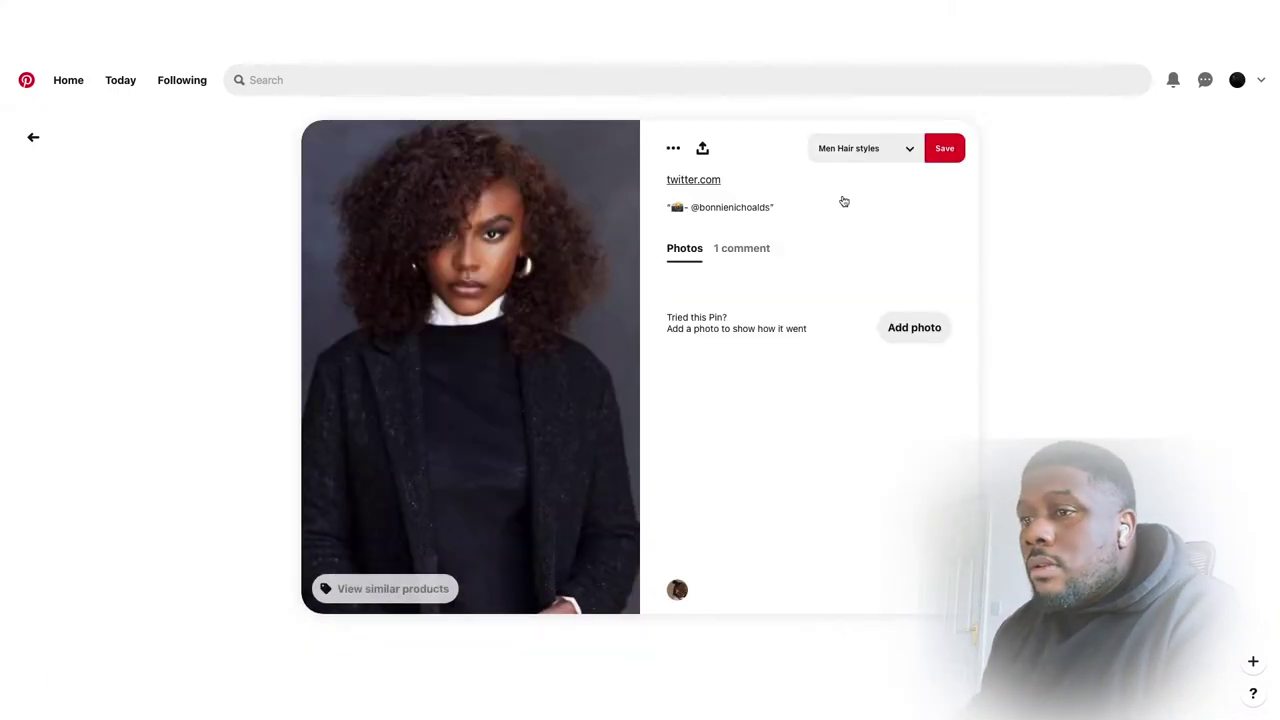
pyautogui.click(911, 158)
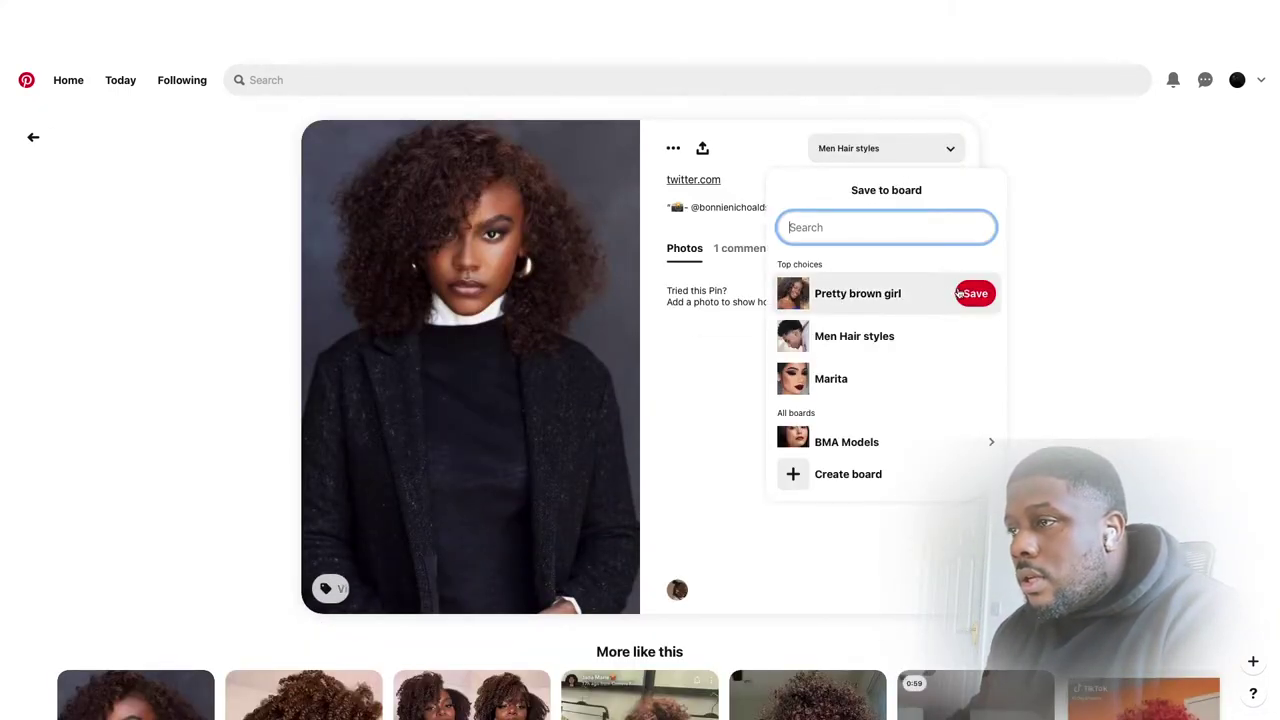
pyautogui.click(973, 293)
# Return to the honey blonde pin, open its related pin "[2020] JULY'S 25 AFFORDABLE YESSTYLE TOPS" and save it to the Pretty brown girl board.
pyautogui.scroll(-2, 79, 374)
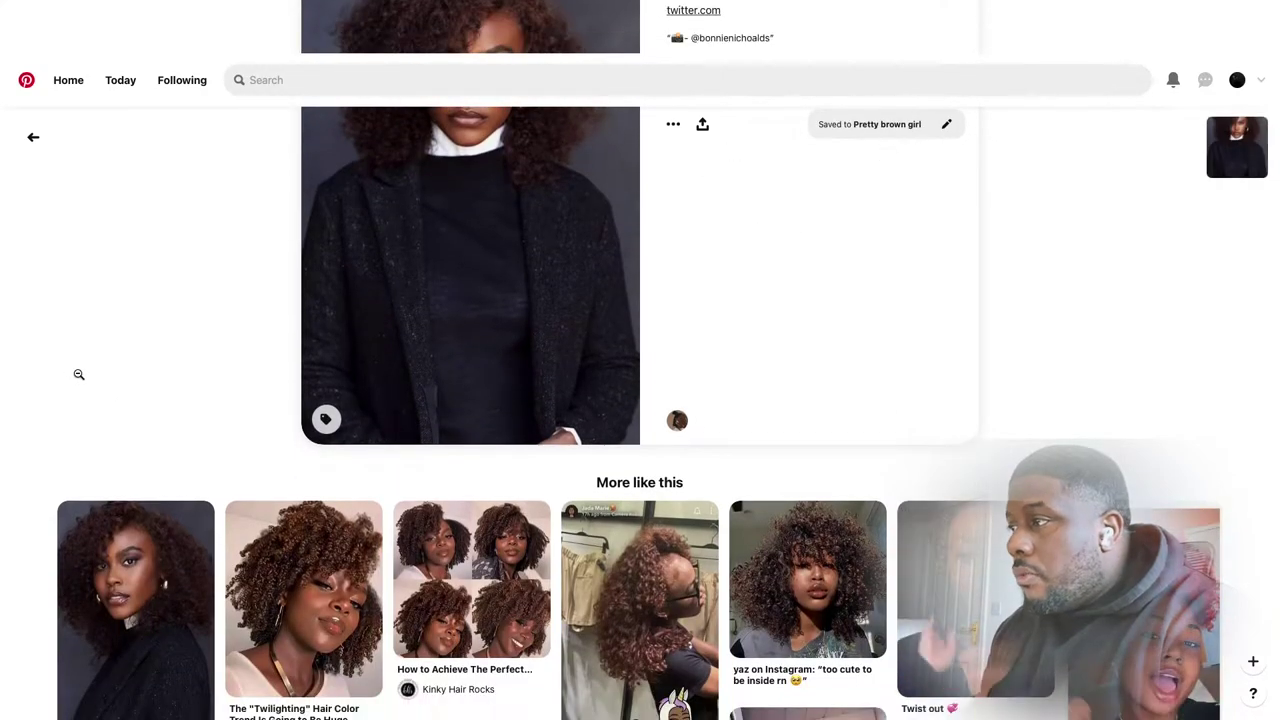
pyautogui.scroll(-2, 79, 374)
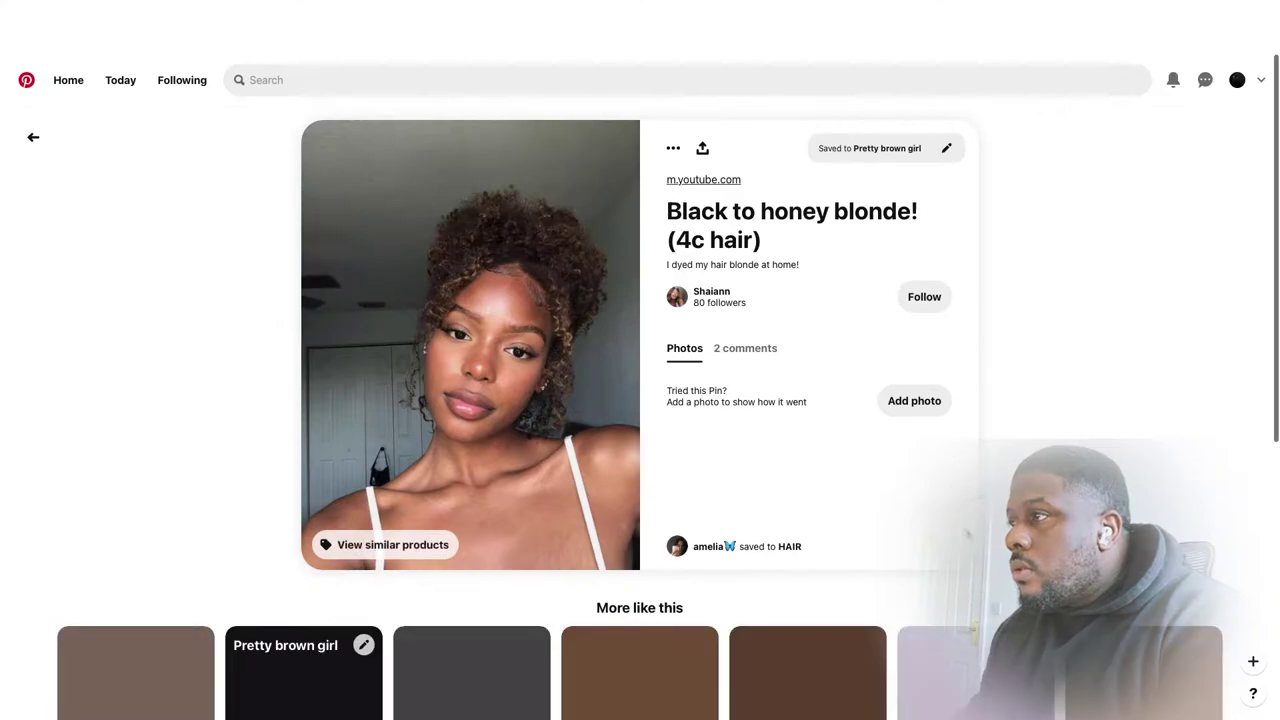
pyautogui.scroll(-4, 817, 430)
pyautogui.scroll(-2, 817, 430)
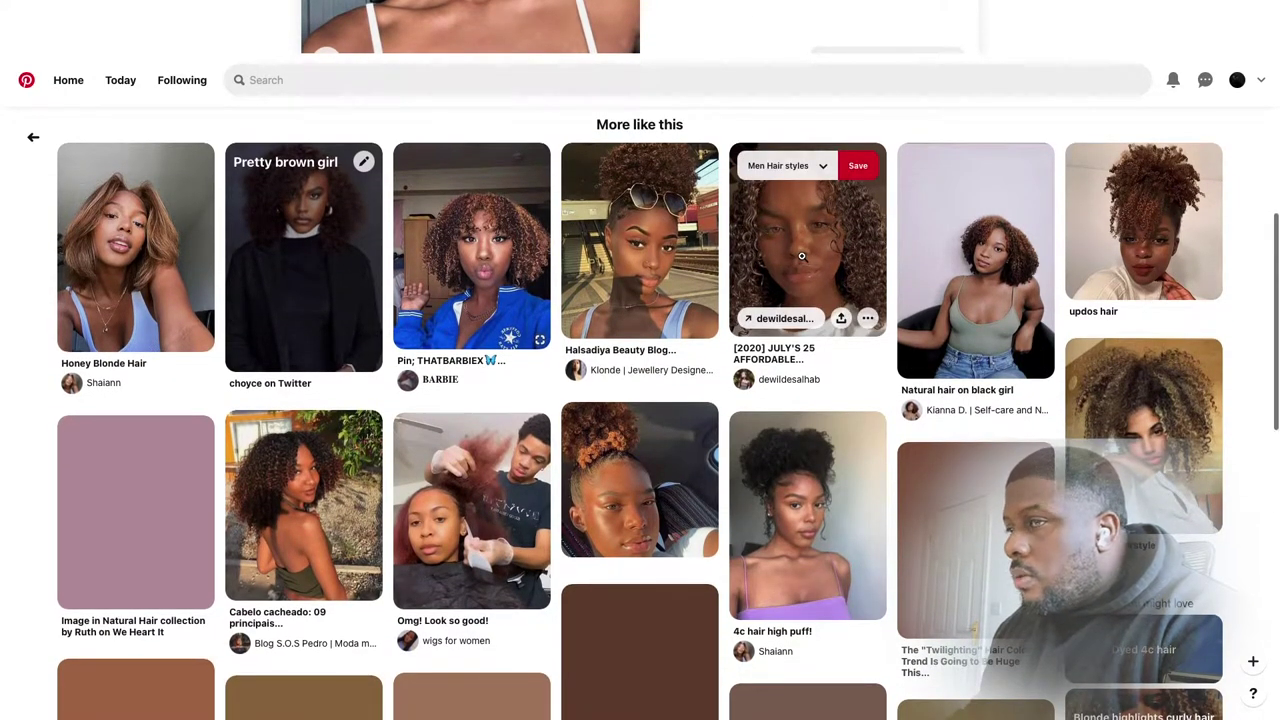
pyautogui.click(800, 258)
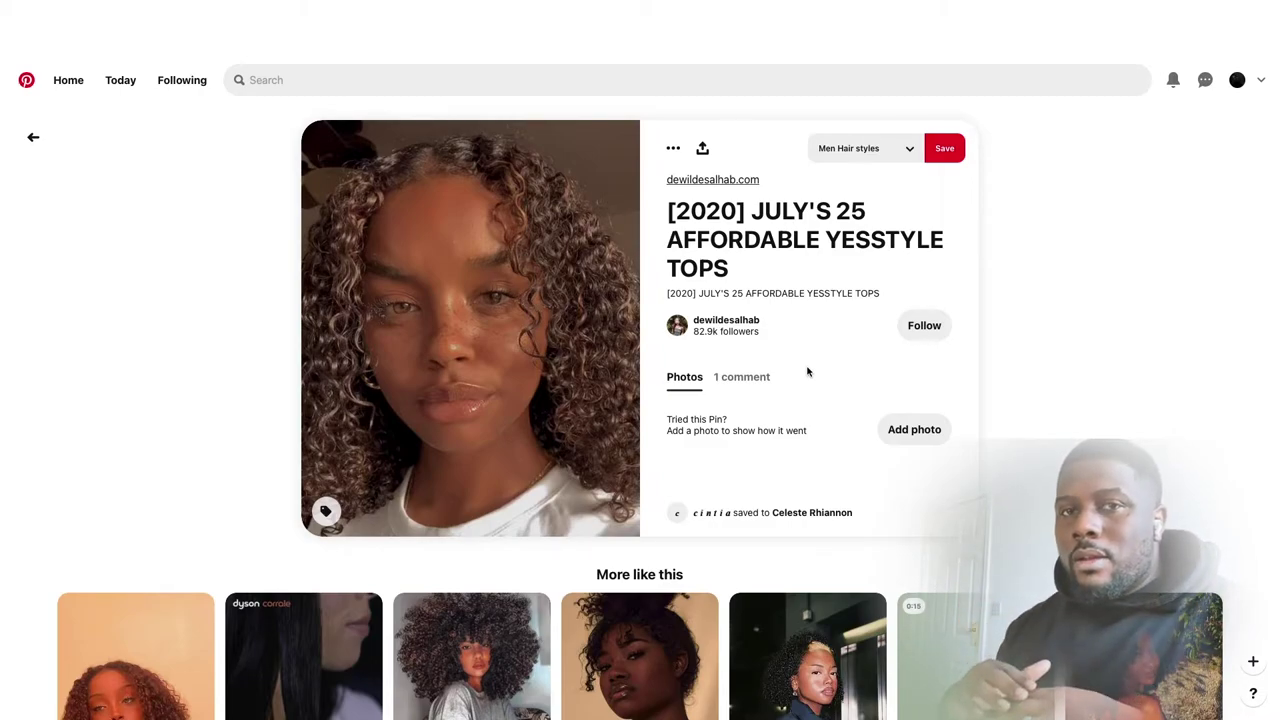
pyautogui.click(903, 148)
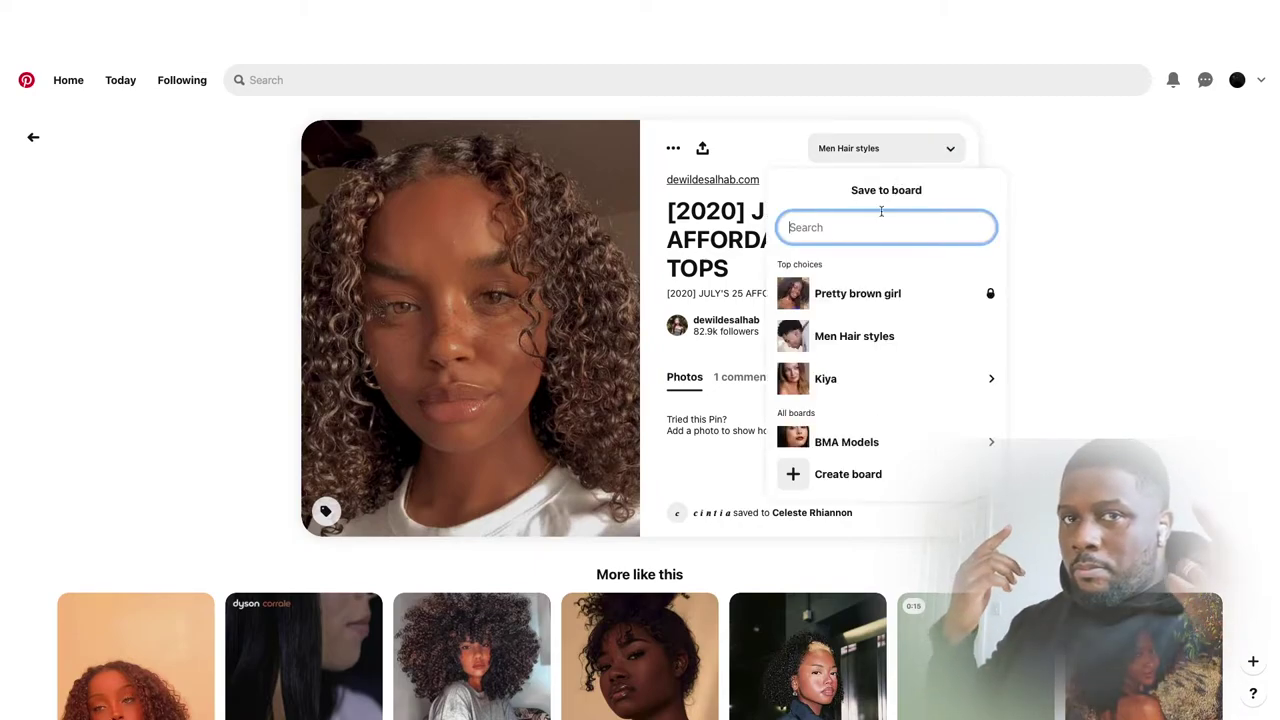
pyautogui.click(980, 300)
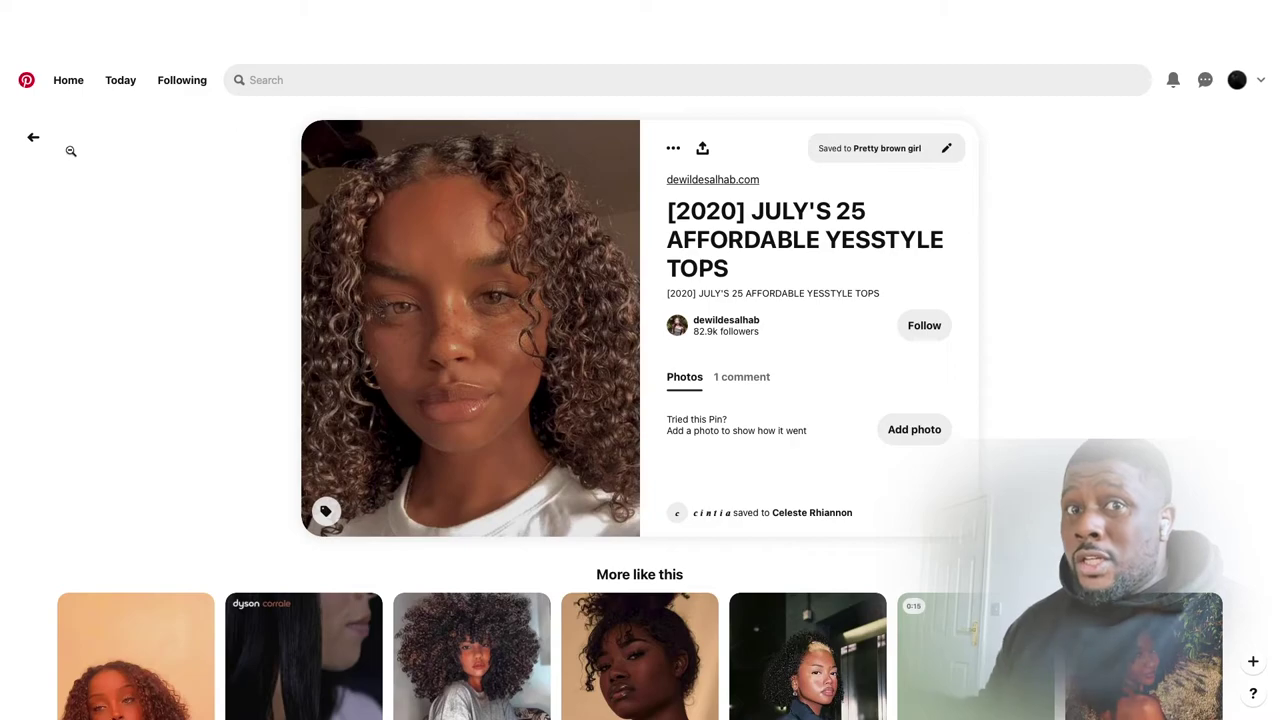
# Go back to the honey blonde pin, check its related pins and search for "dark eye make up".
pyautogui.click(32, 140)
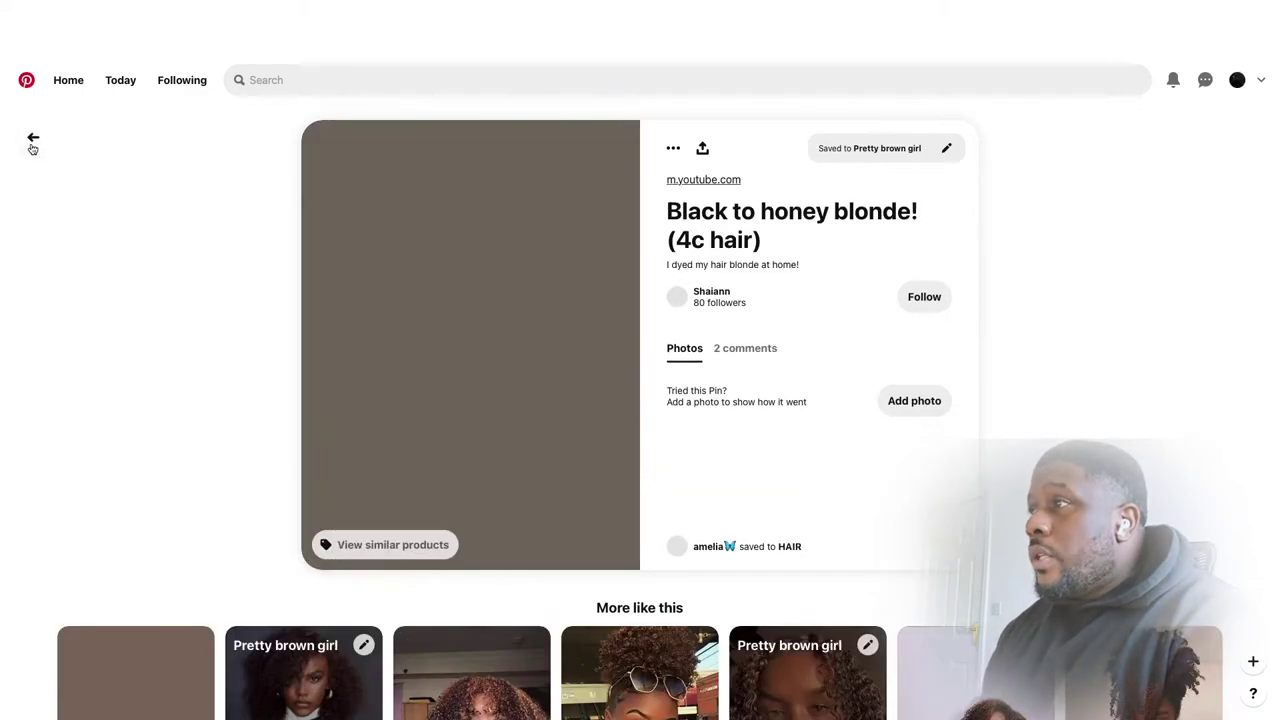
pyautogui.scroll(-4, 65, 160)
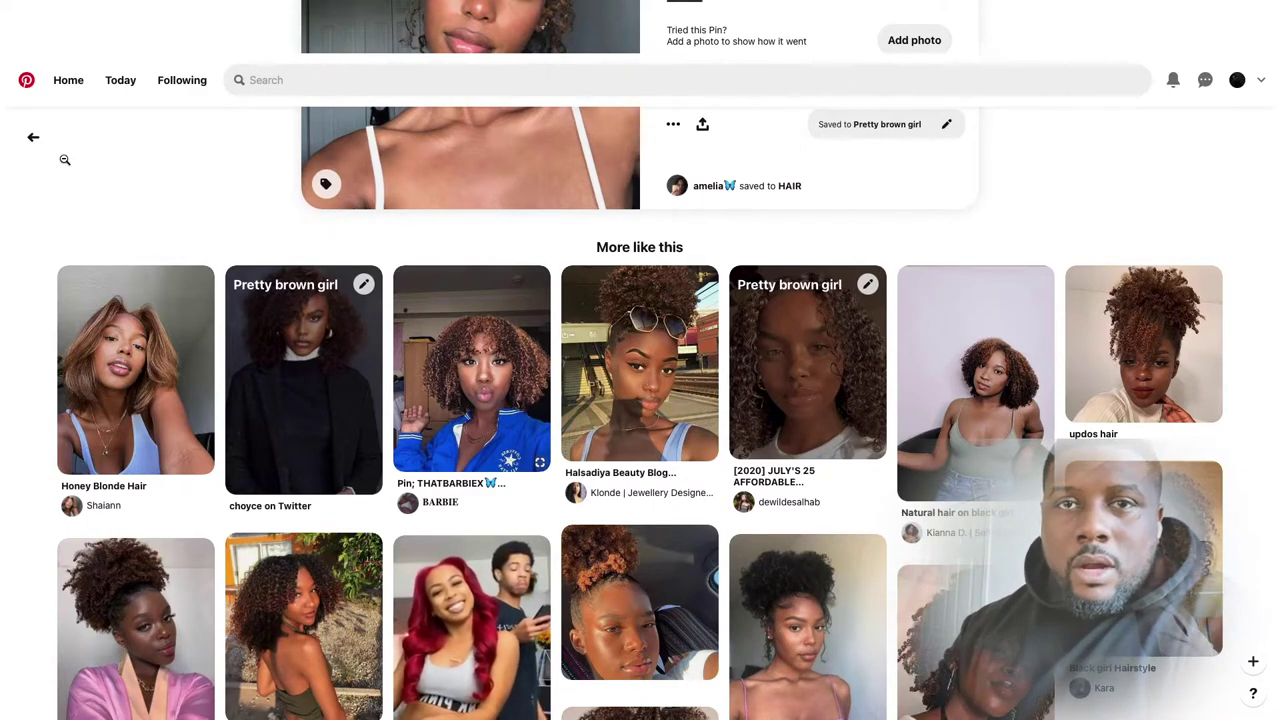
pyautogui.scroll(1, 318, 289)
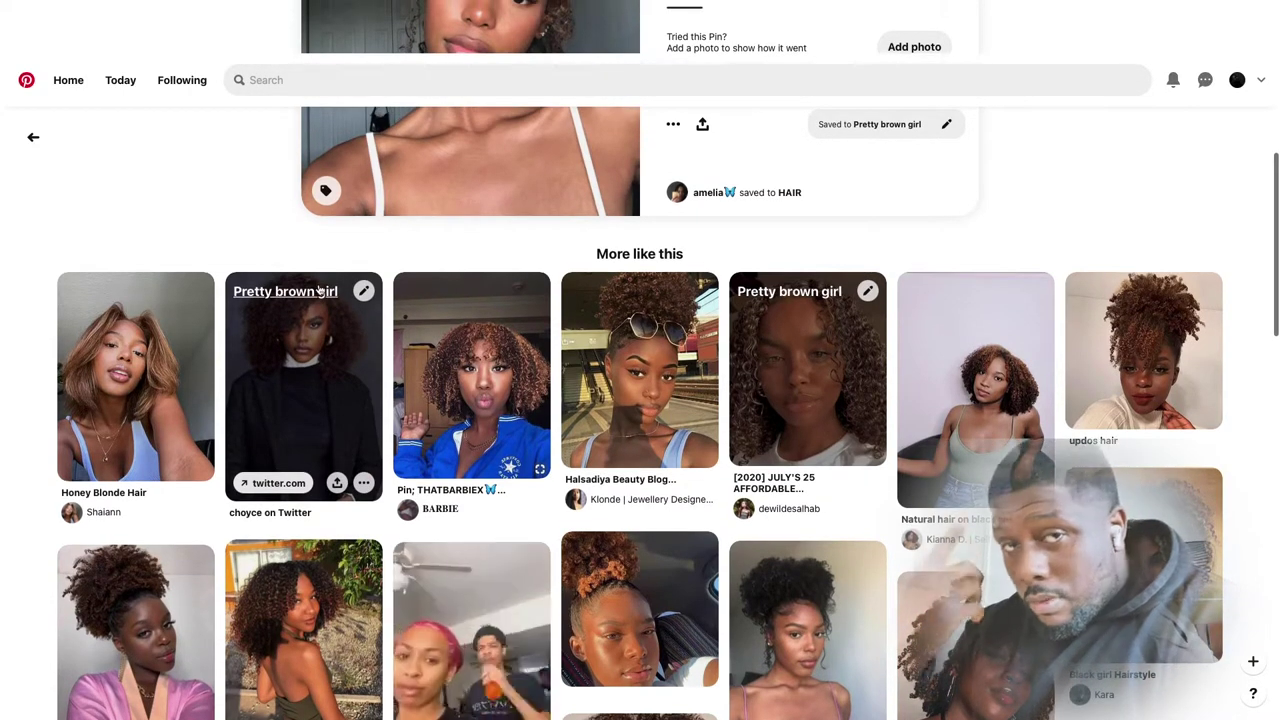
pyautogui.scroll(5, 318, 289)
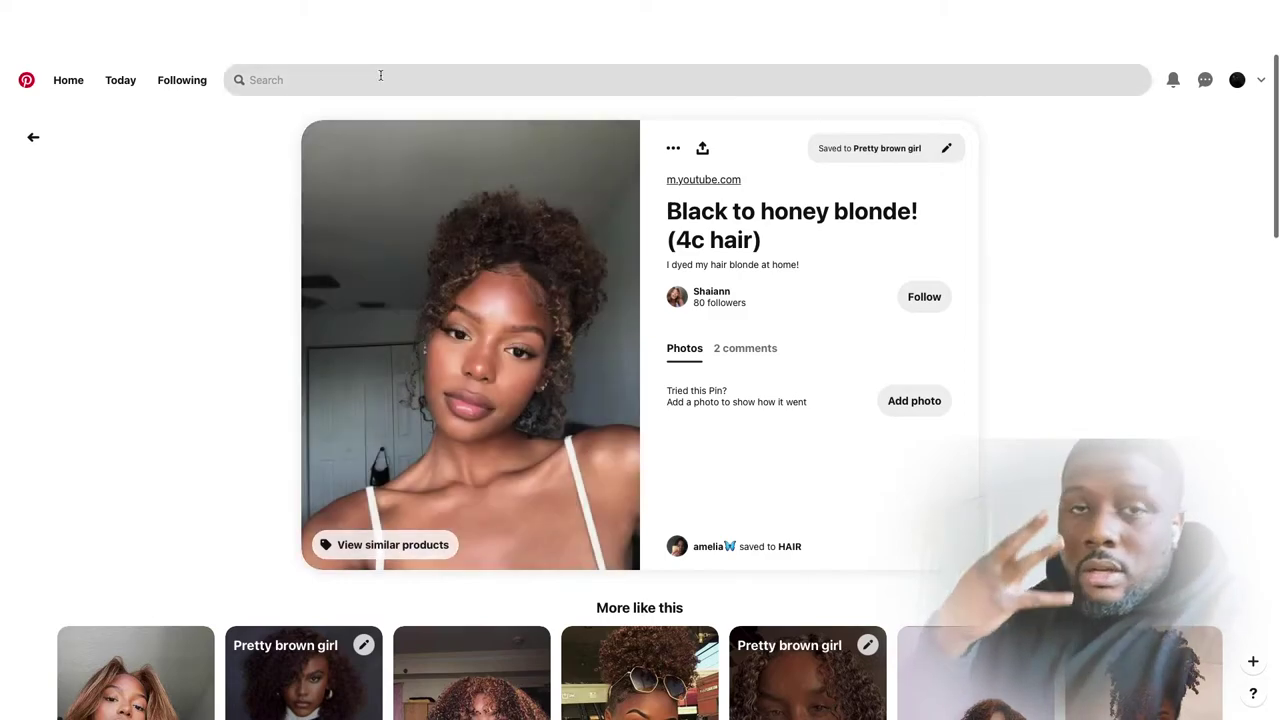
pyautogui.click(380, 79)
pyautogui.write('eye make up')
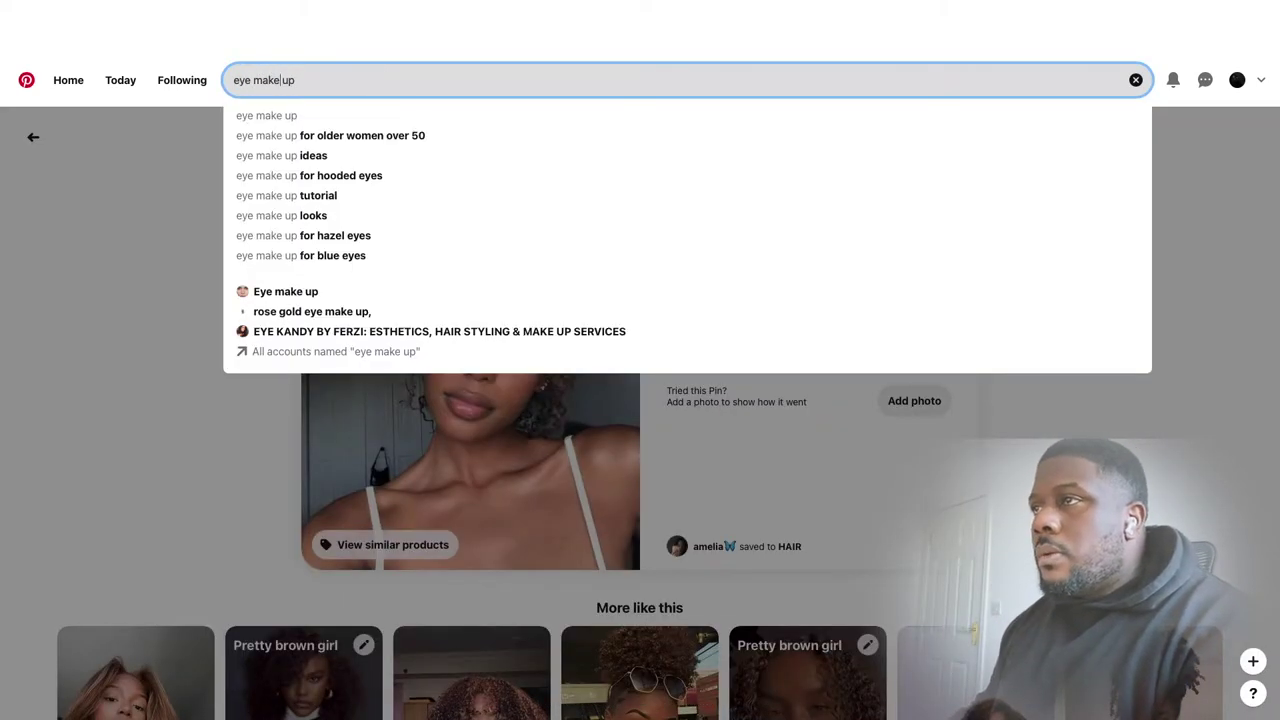
pyautogui.write('dark')
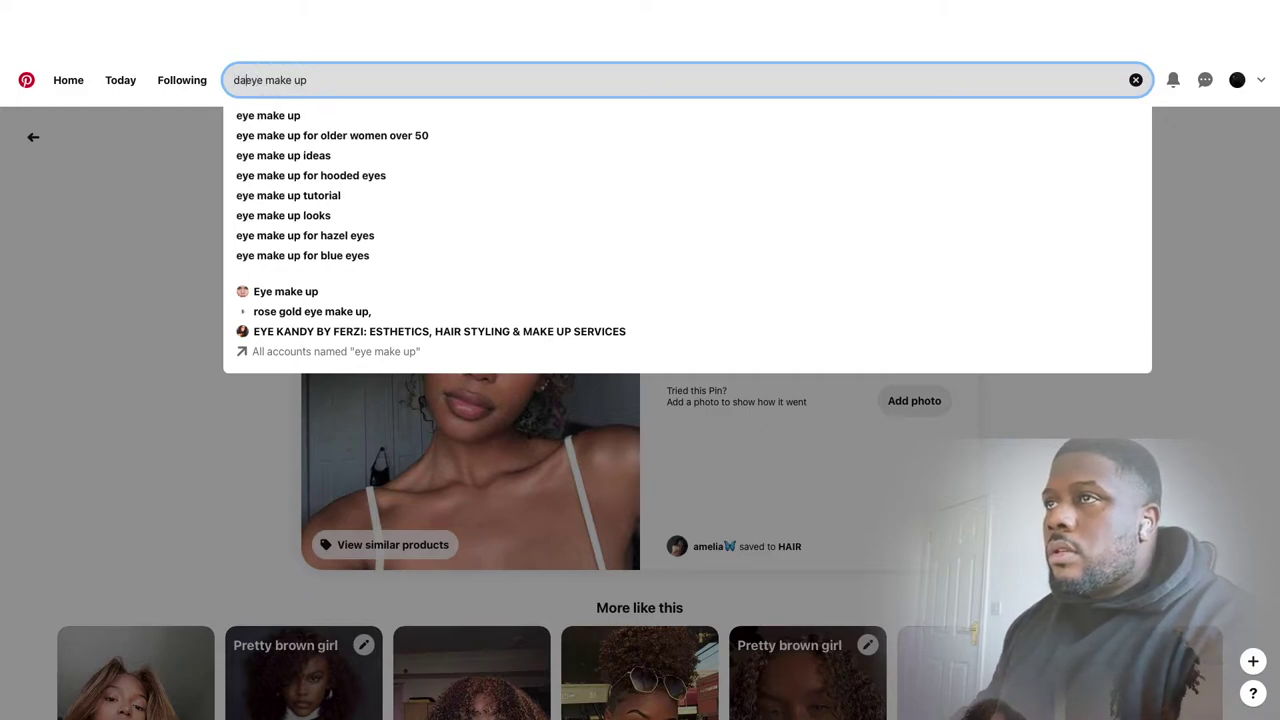
pyautogui.press('Return')
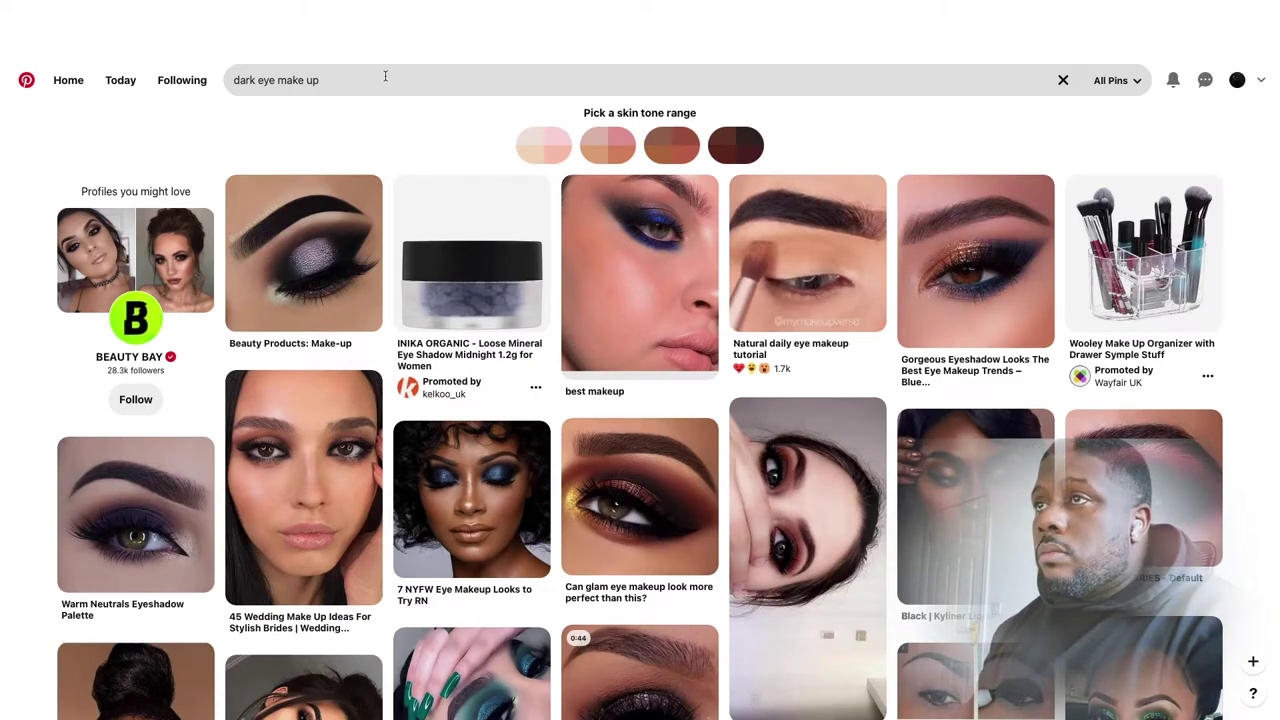
# Open the "7 NYFW Eye Makeup Looks to Try RN" pin and save it to the Pretty brown girl board.
pyautogui.click(442, 498)
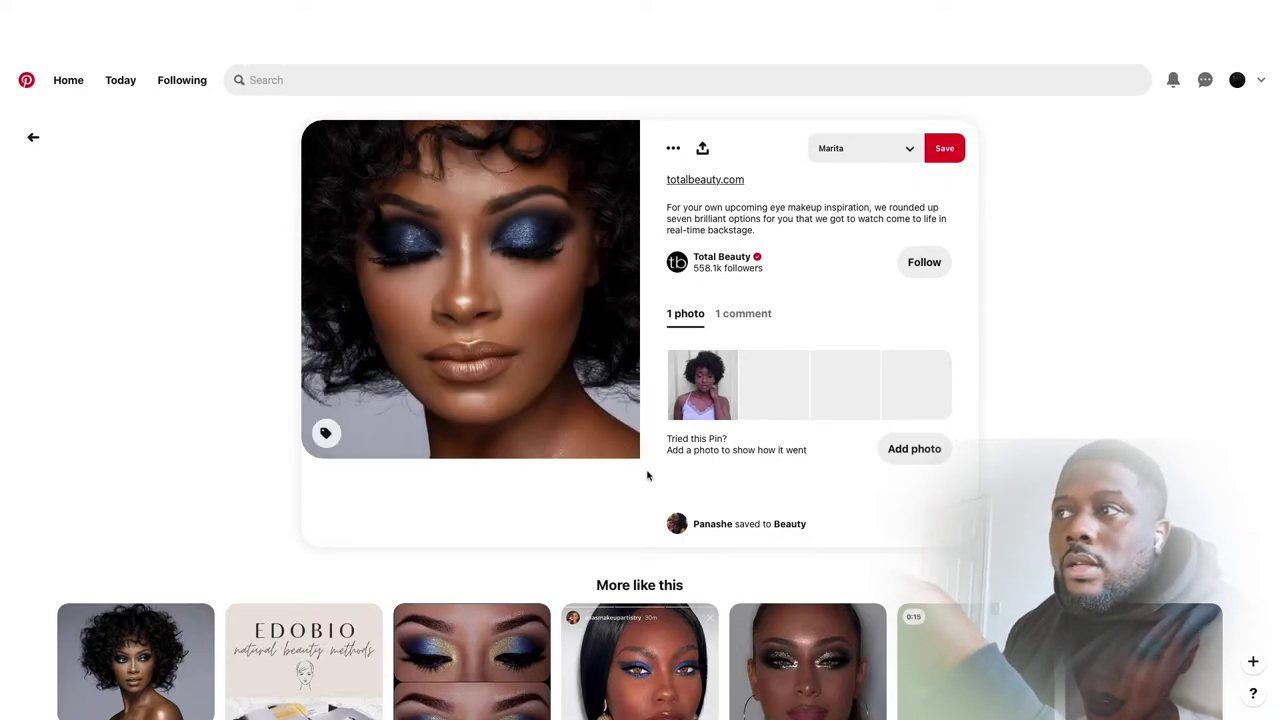
pyautogui.click(905, 146)
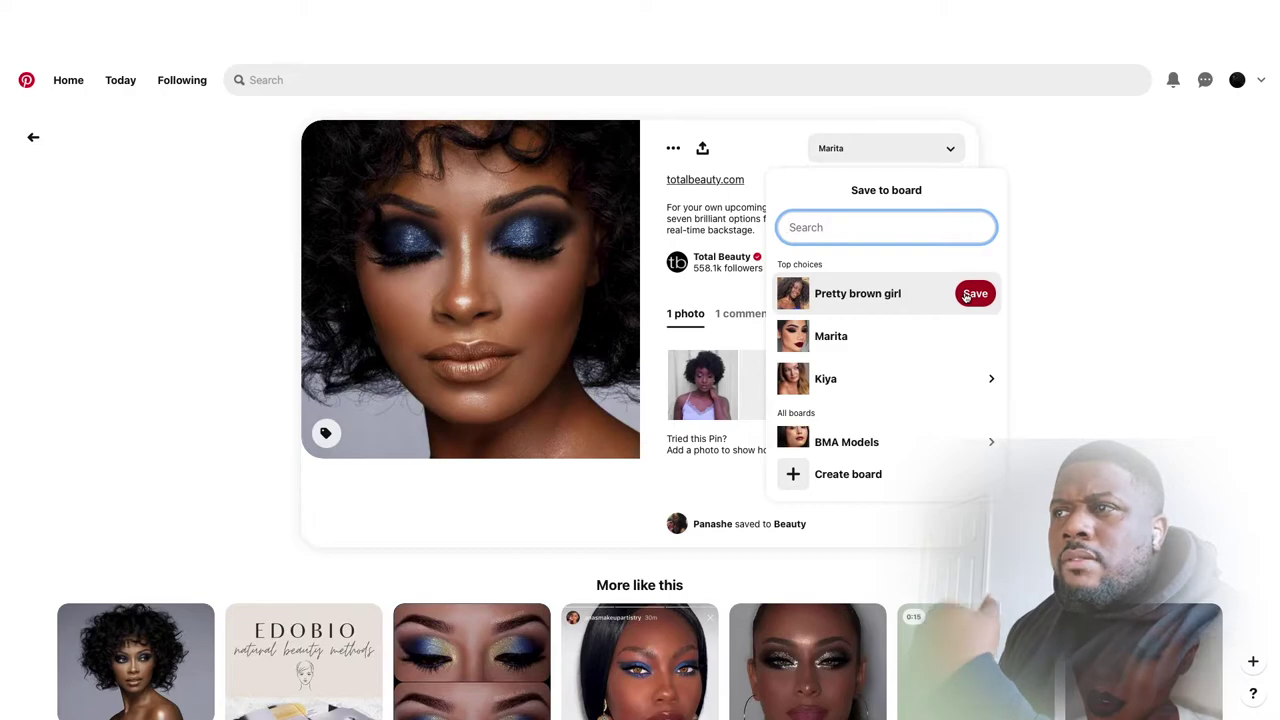
pyautogui.click(966, 294)
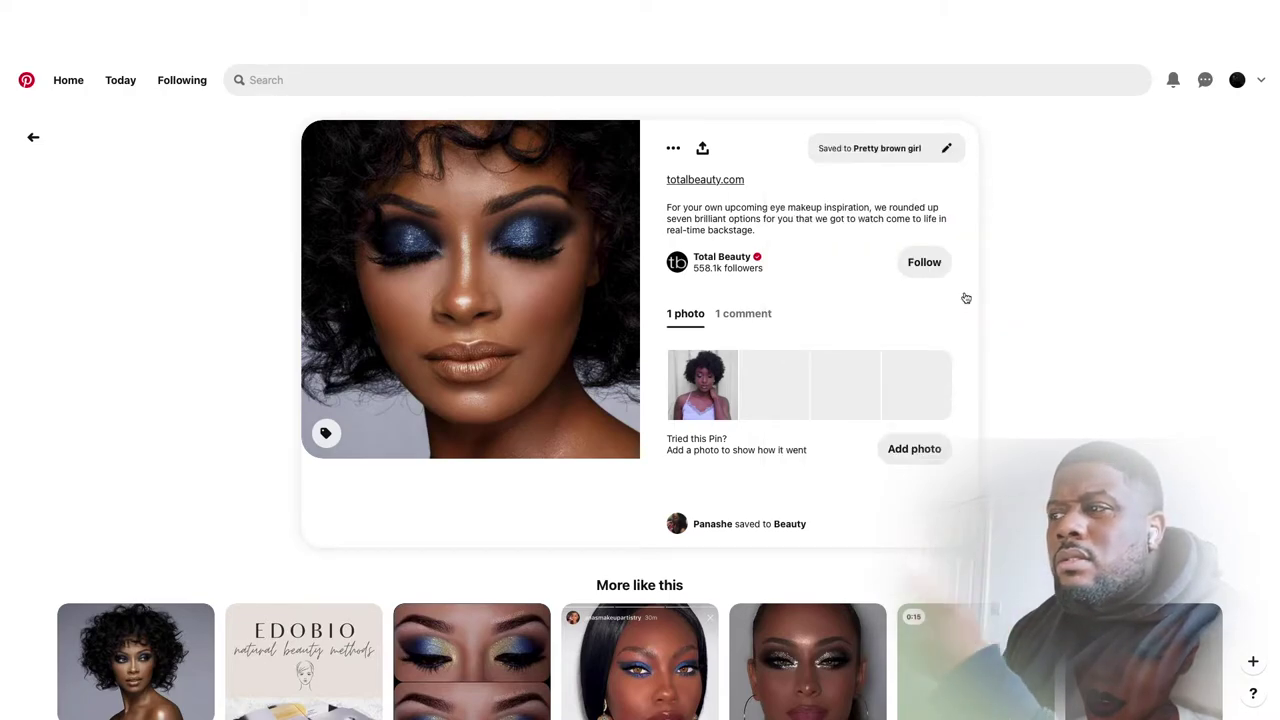
# Open the related BH Cosmetics pin "Glam Reflection - 15 Color Shadow Palettes" and save it to the Pretty brown girl board.
pyautogui.click(137, 680)
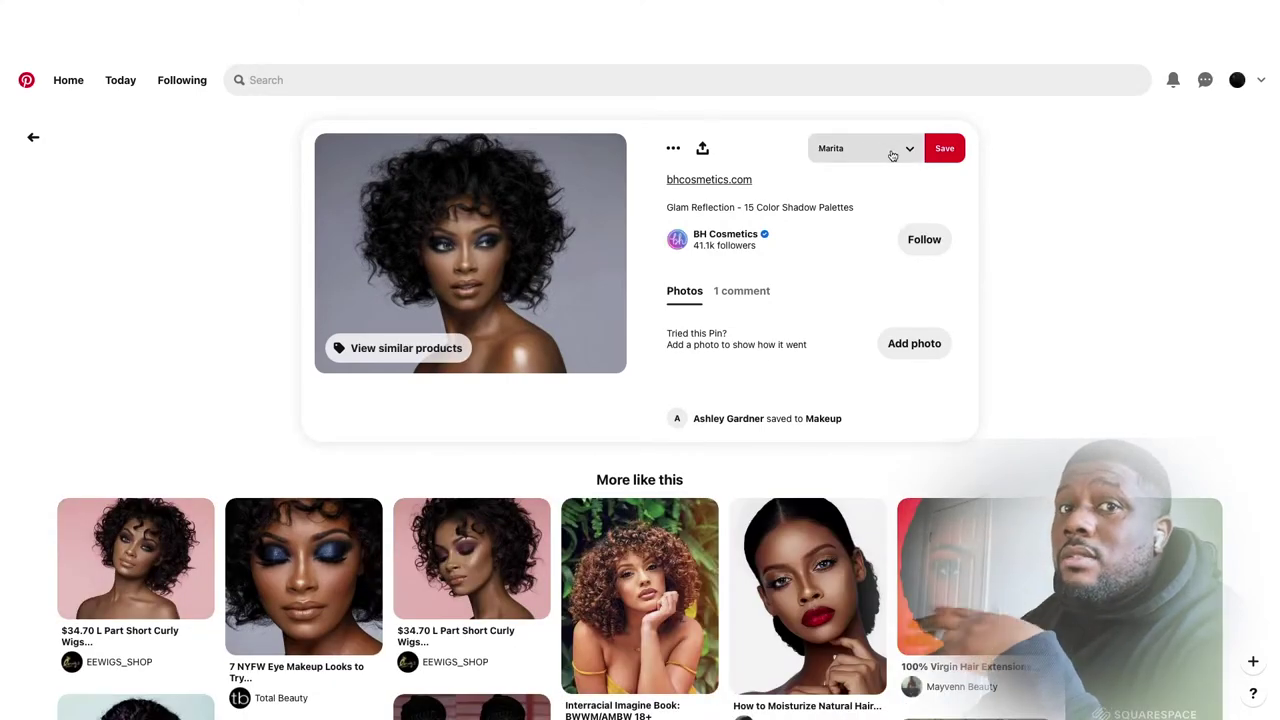
pyautogui.click(892, 155)
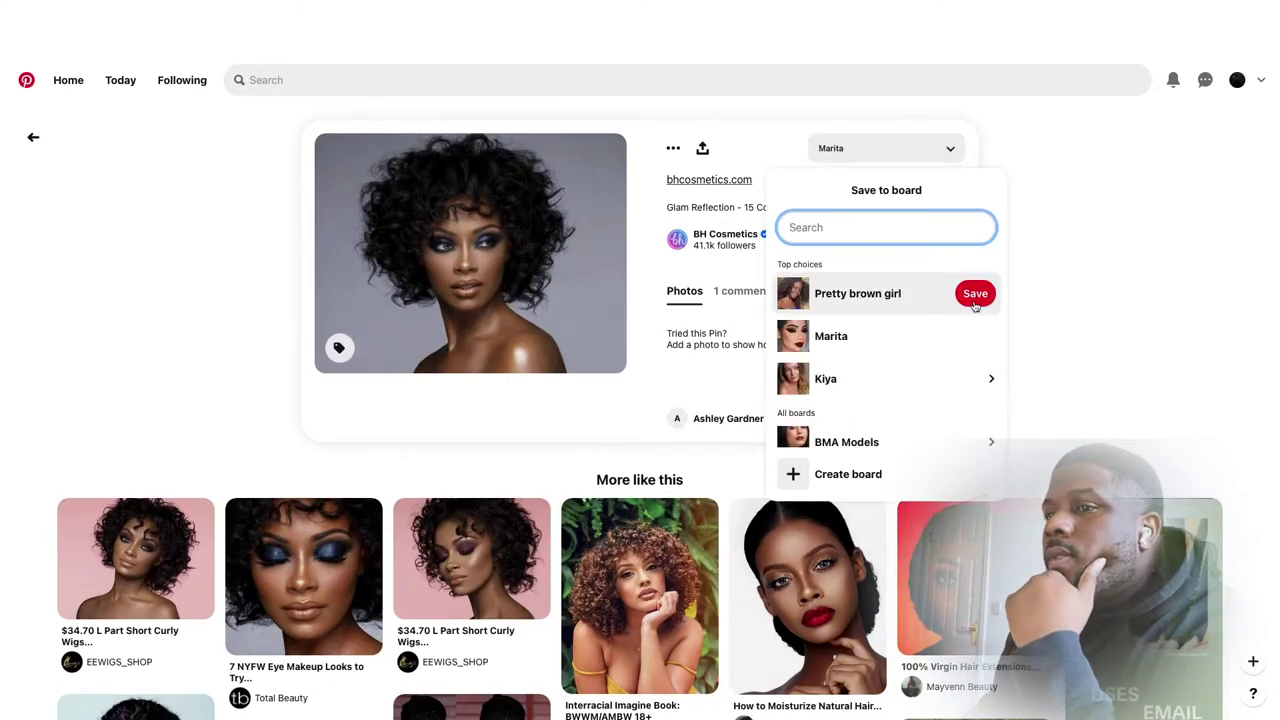
pyautogui.click(975, 295)
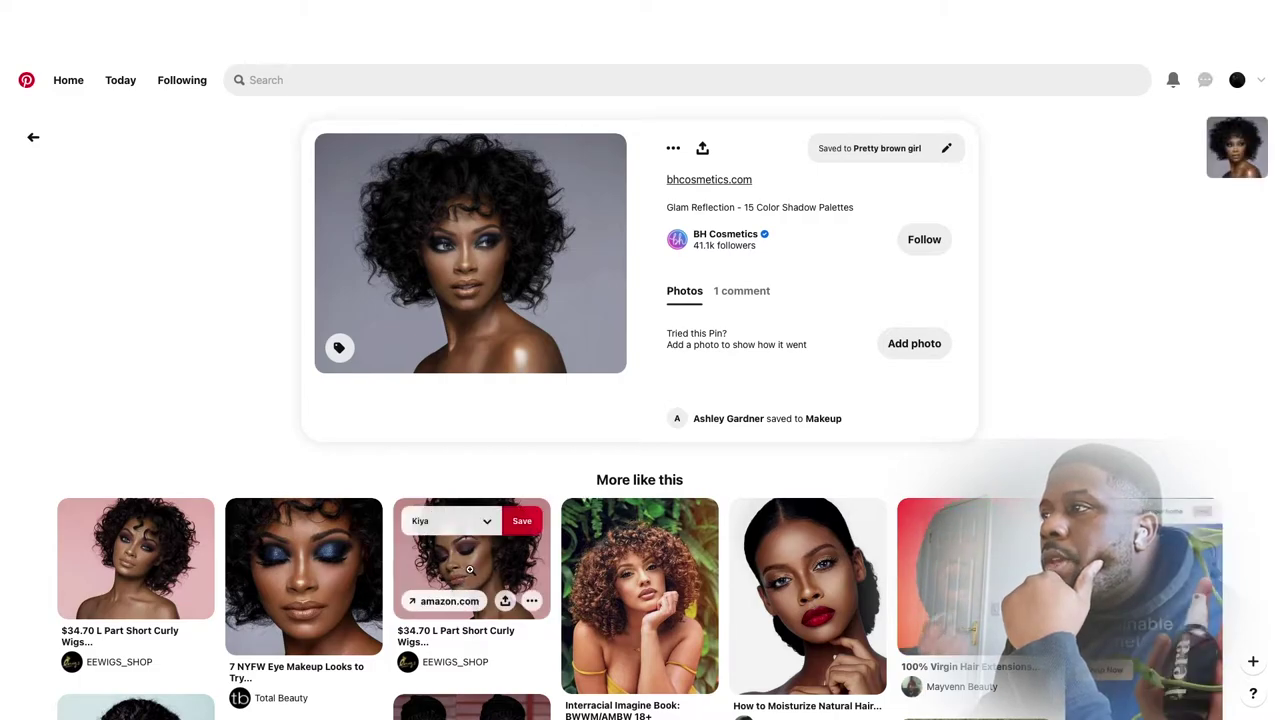
# Open the related EEWIGS_SHOP short curly wig pin with purple eyeshadow and save it to the Pretty brown girl board.
pyautogui.click(470, 573)
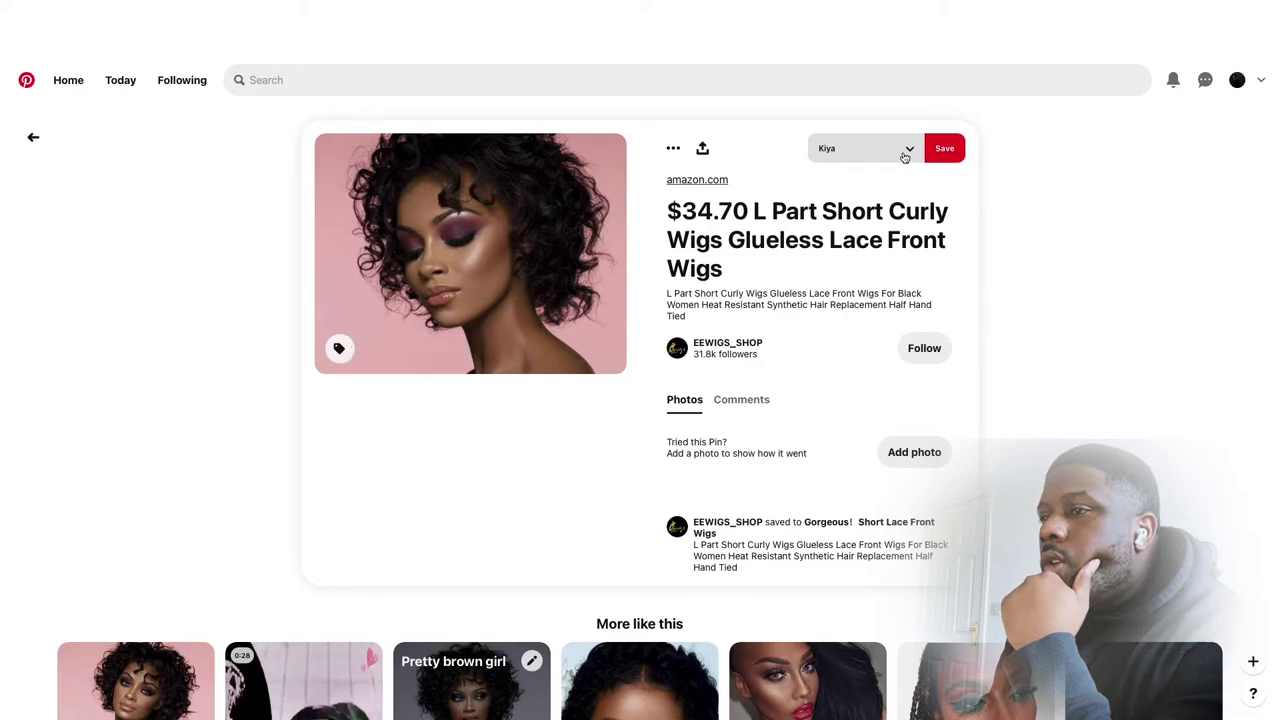
pyautogui.click(905, 152)
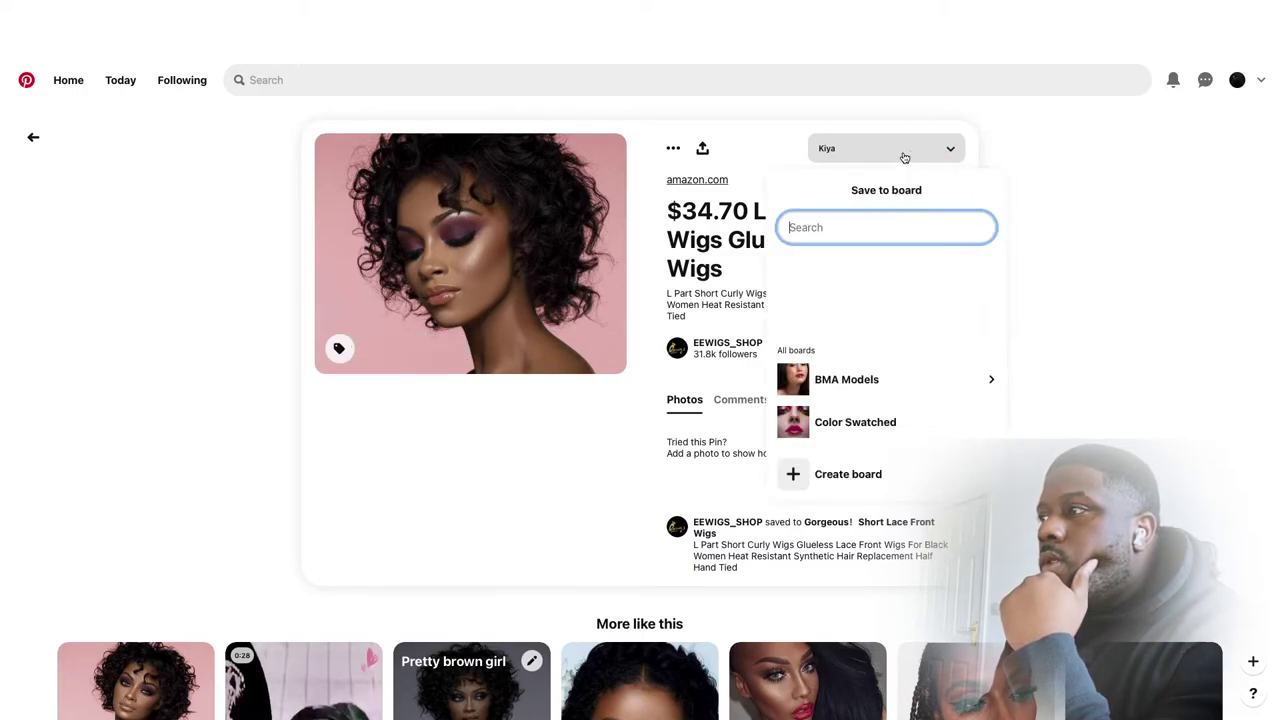
pyautogui.click(974, 291)
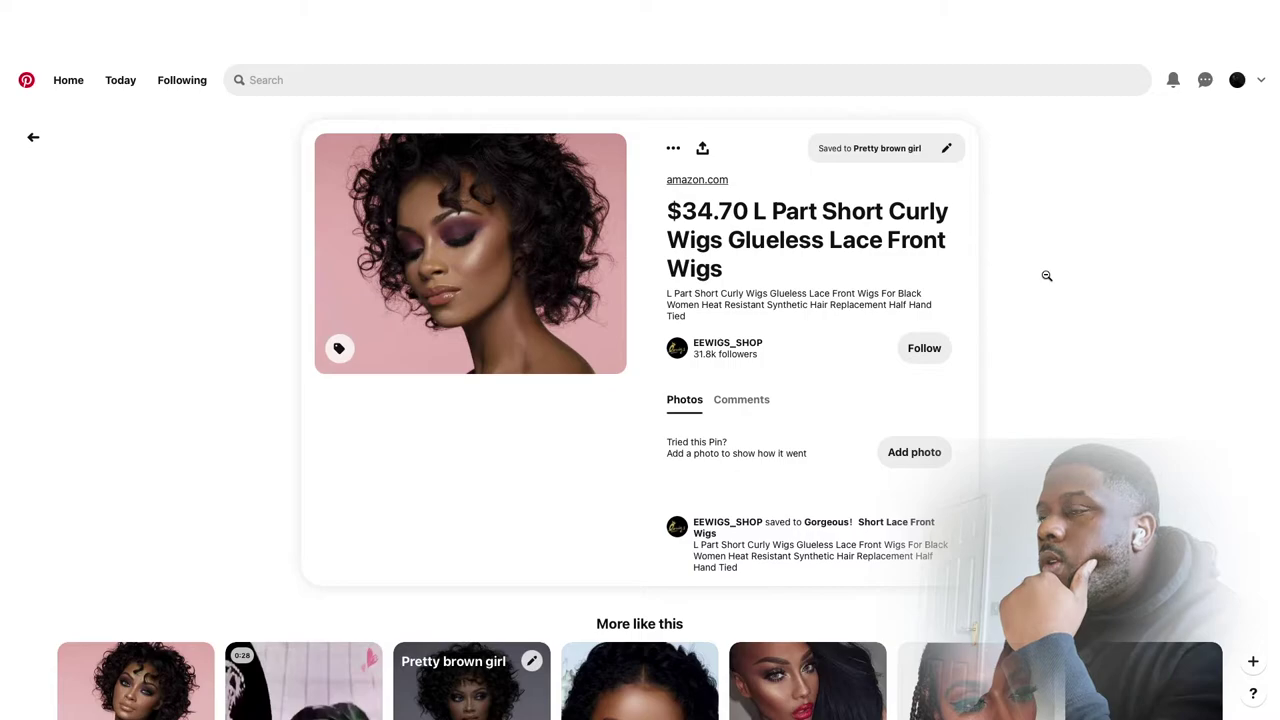
# Open the related flickr.com pin, a close-up portrait with glossy coral lips, and save it to the Pretty brown girl board.
pyautogui.scroll(-5, 1046, 275)
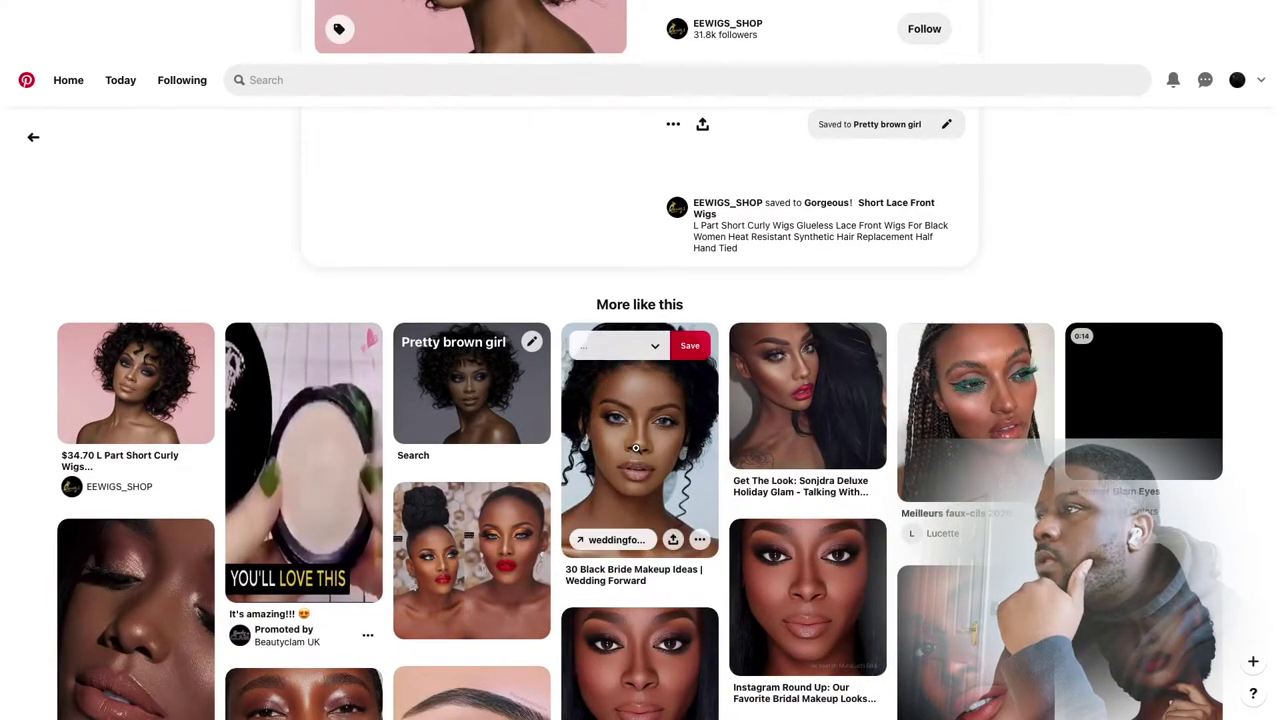
pyautogui.scroll(-1, 635, 447)
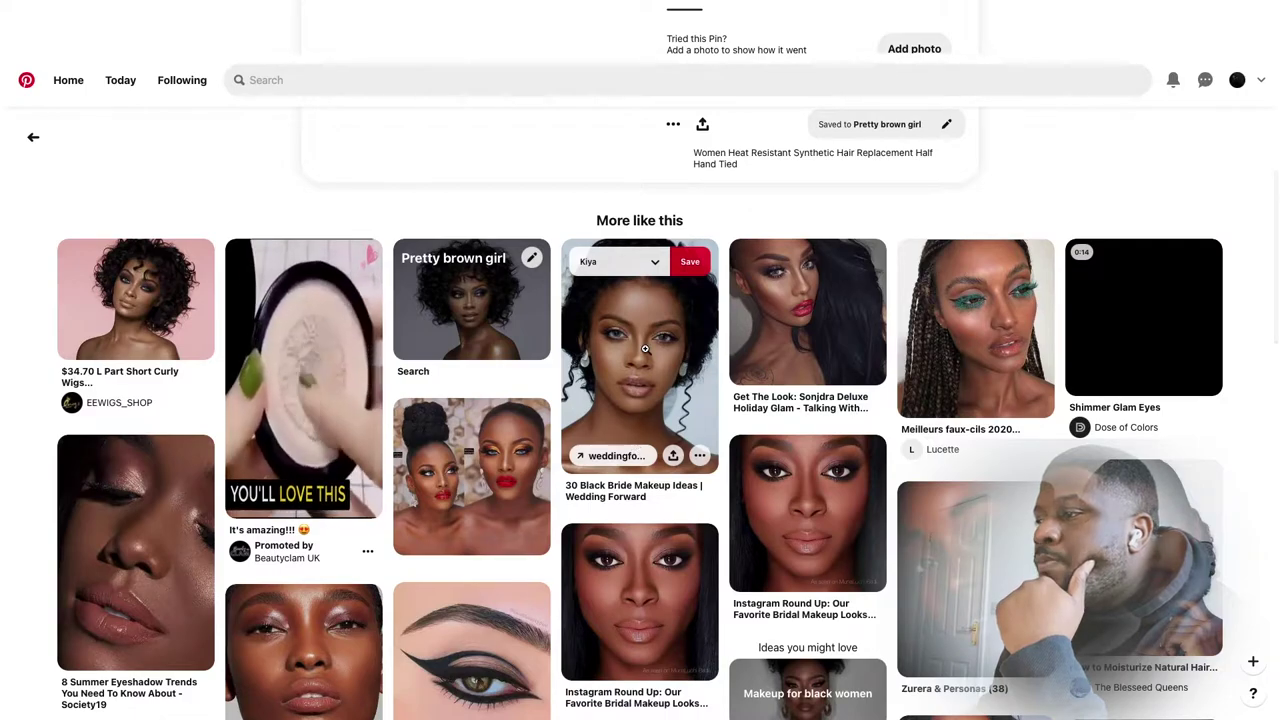
pyautogui.click(303, 650)
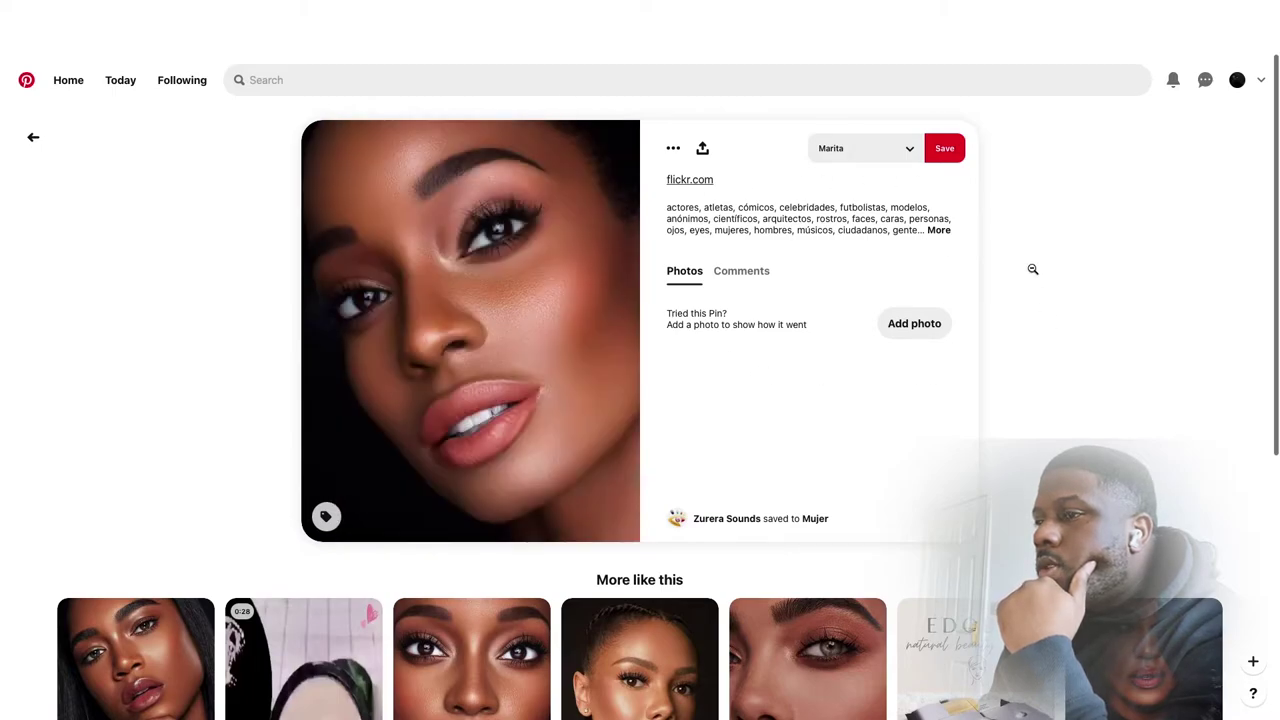
pyautogui.click(900, 149)
pyautogui.click(970, 294)
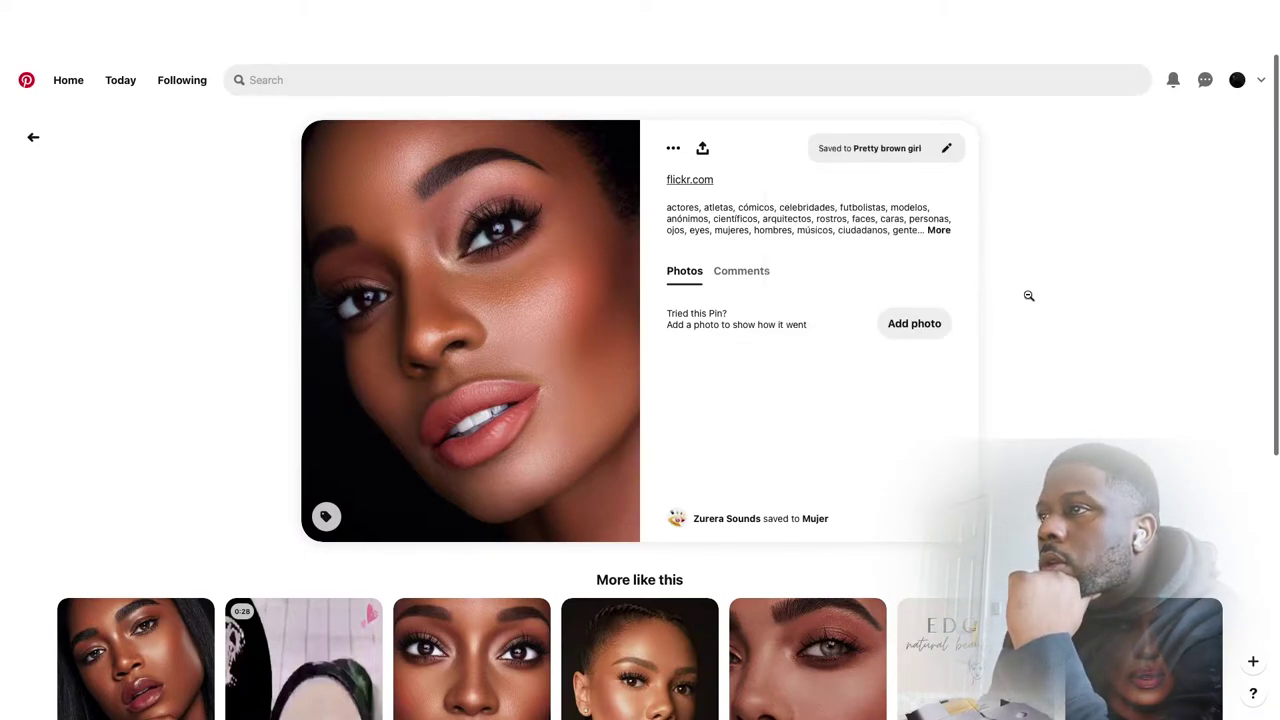
# Open the related hercampus.com pin of the woman with the BOSS ring and save it to the Pretty brown girl board.
pyautogui.scroll(-2, 1040, 297)
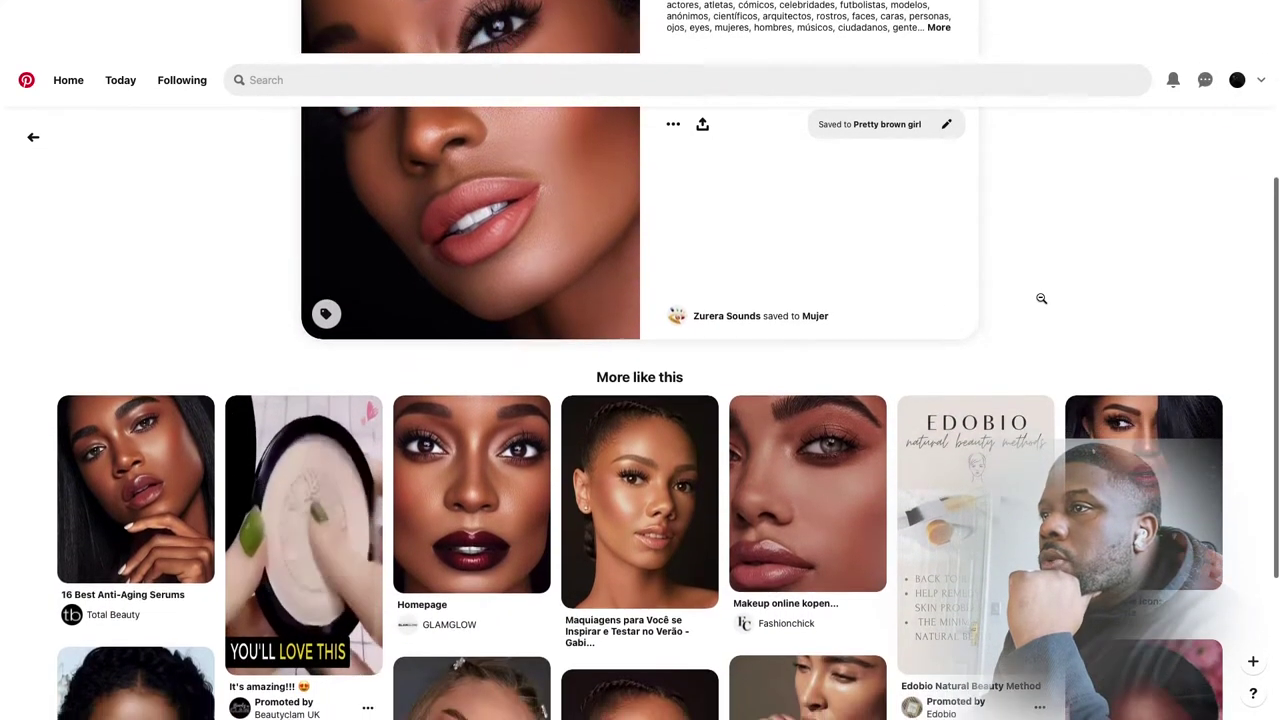
pyautogui.click(1169, 484)
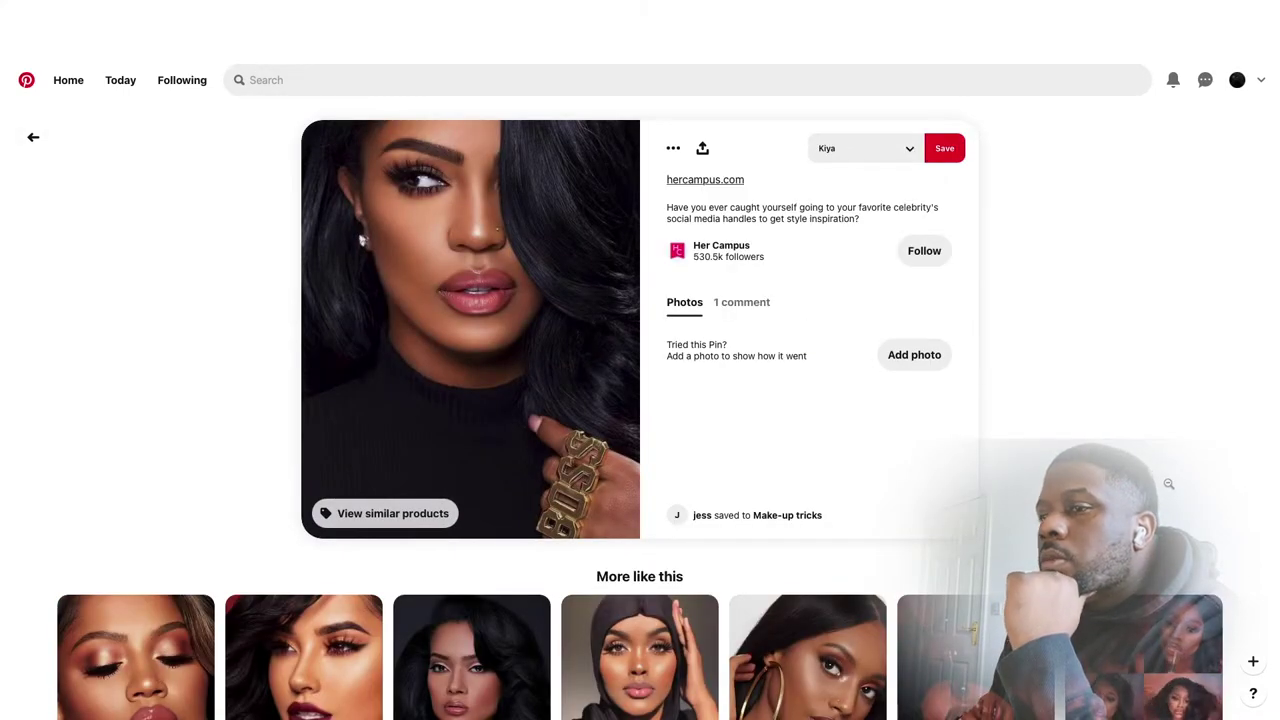
pyautogui.scroll(-1, 1140, 460)
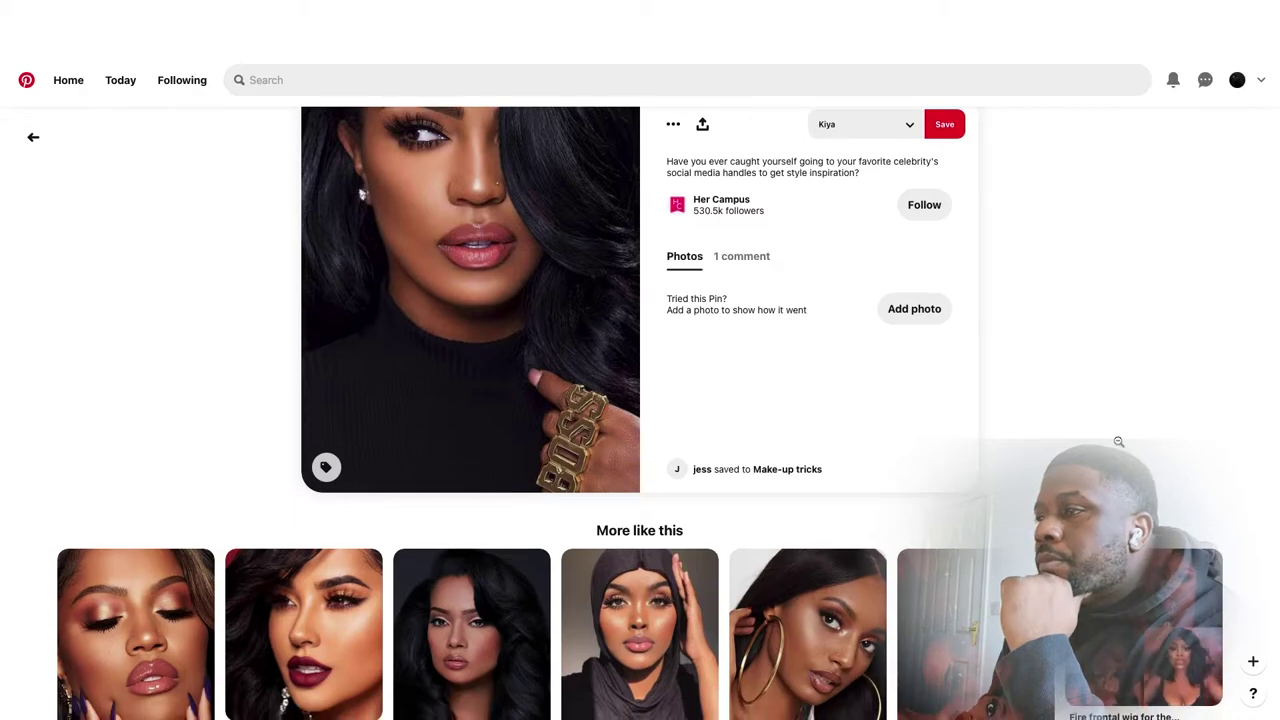
pyautogui.scroll(1, 1119, 441)
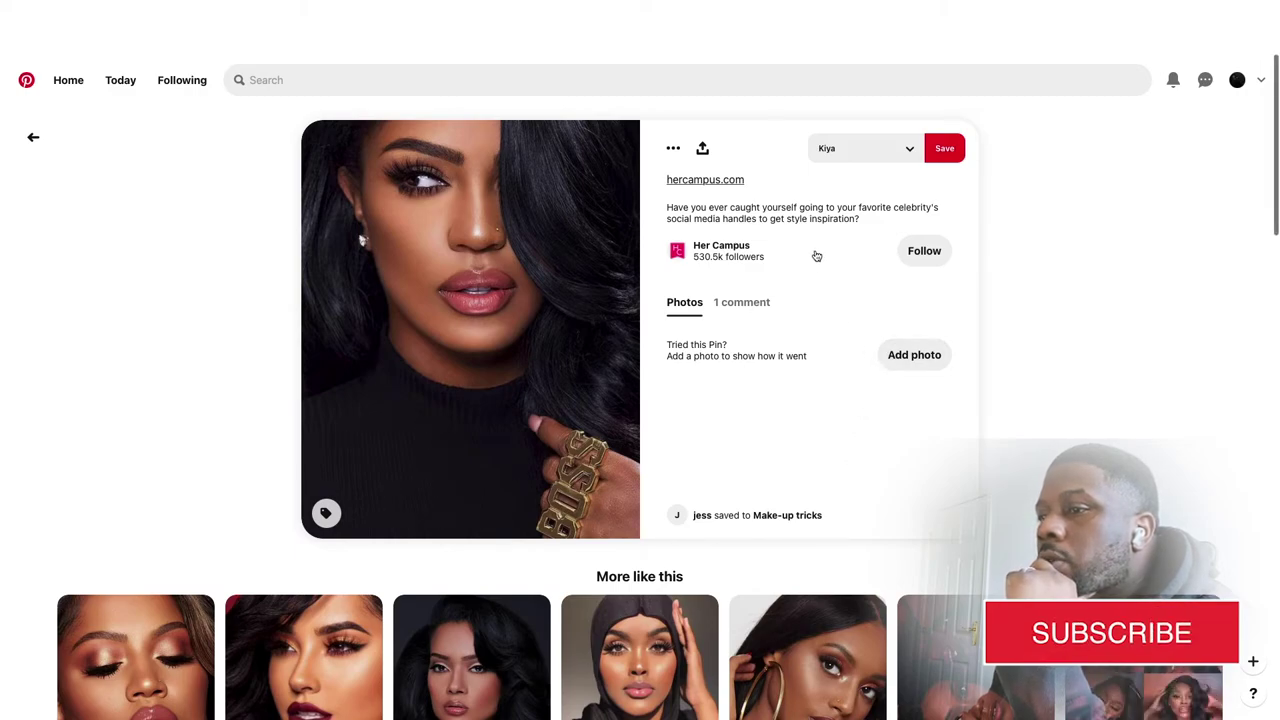
pyautogui.click(894, 150)
pyautogui.click(975, 294)
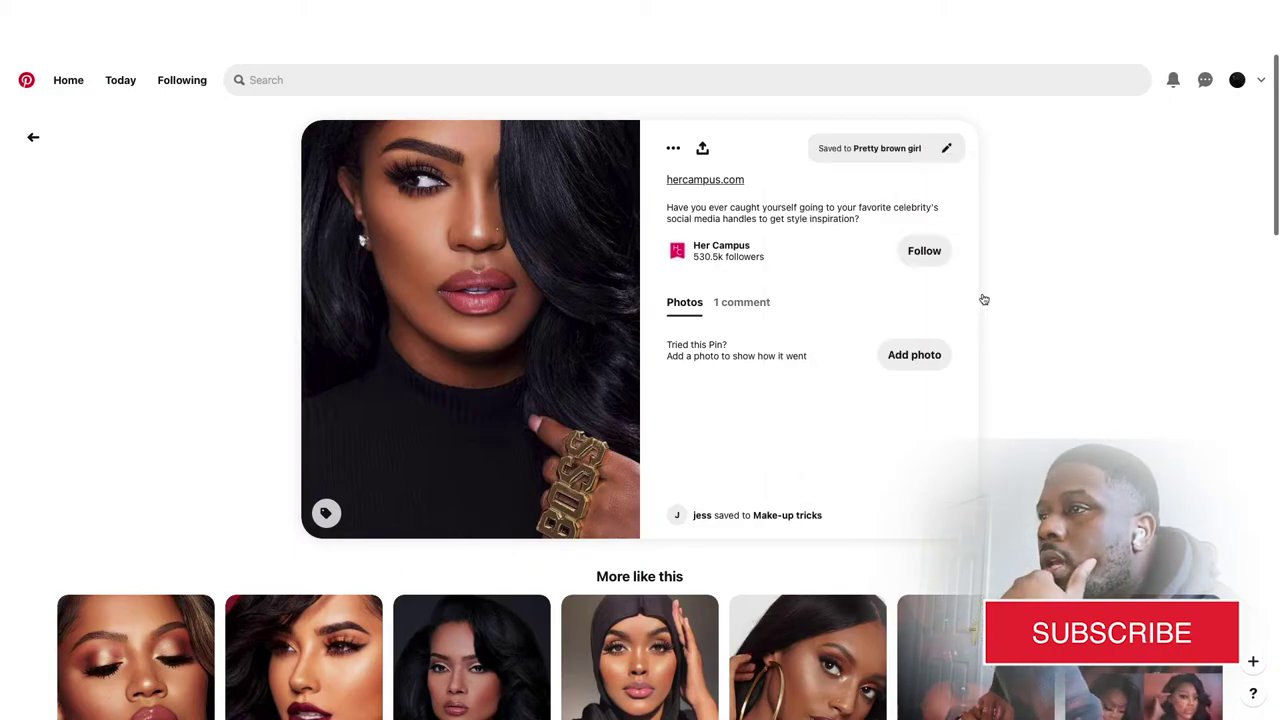
# Open the related "Hit Snooze One More Time" pin with purple eyeshadow and save it to the Pretty brown girl board.
pyautogui.scroll(-2, 1036, 336)
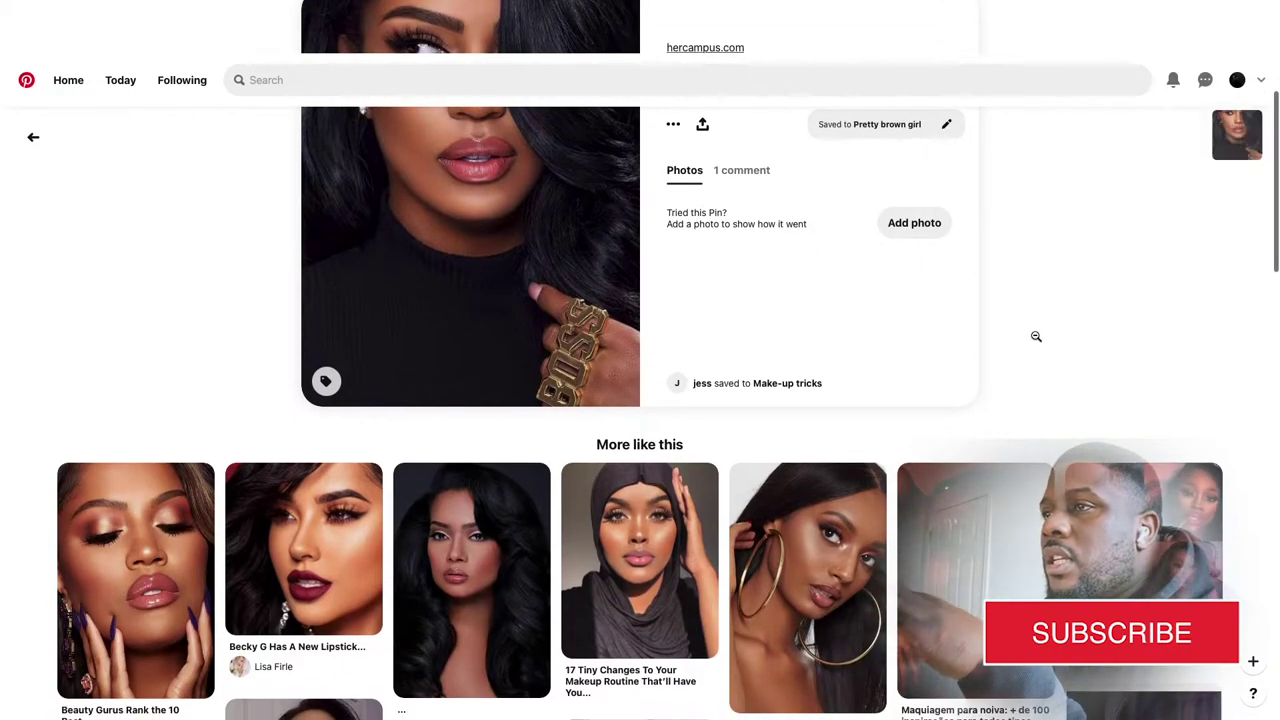
pyautogui.scroll(-1, 1036, 336)
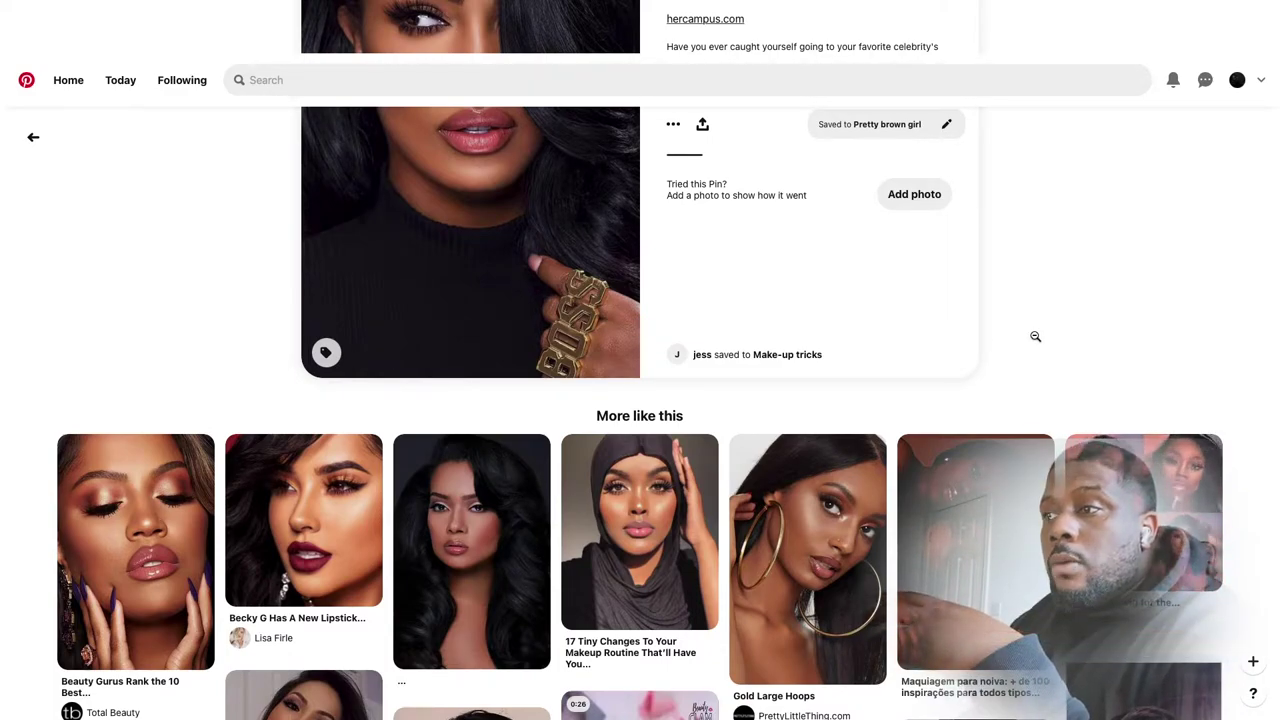
pyautogui.scroll(-1, 1035, 336)
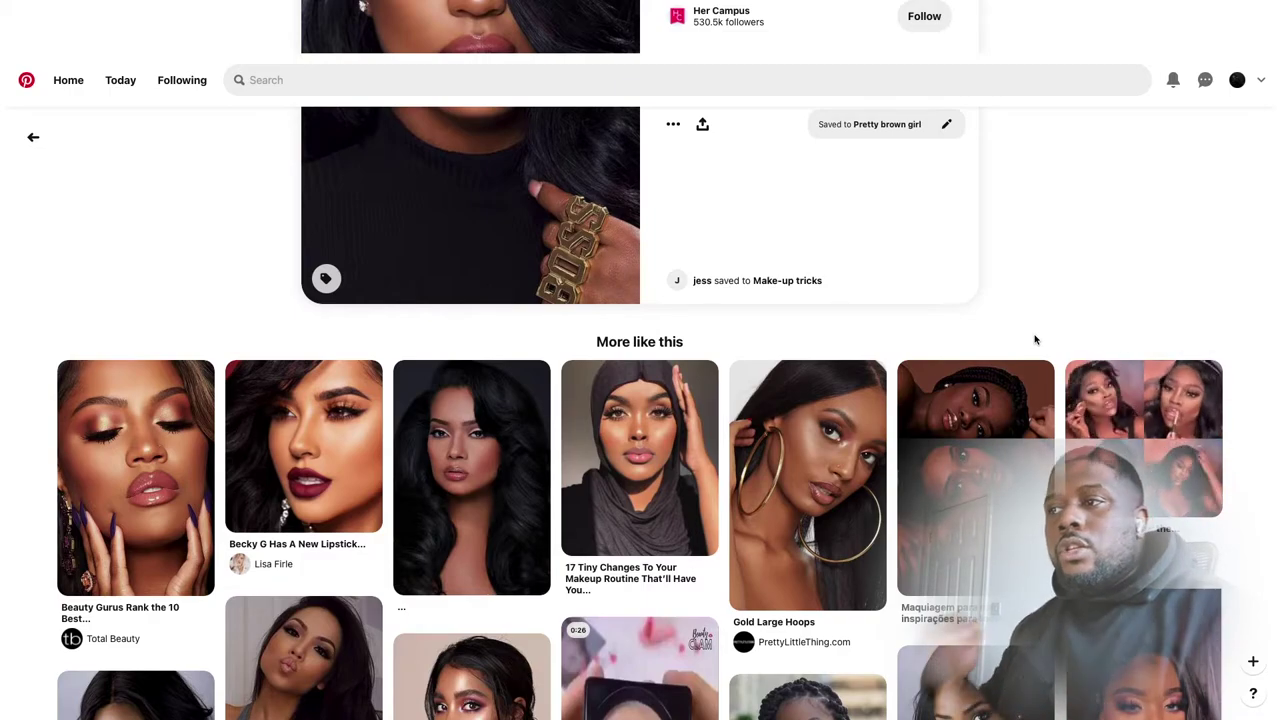
pyautogui.scroll(-1, 822, 401)
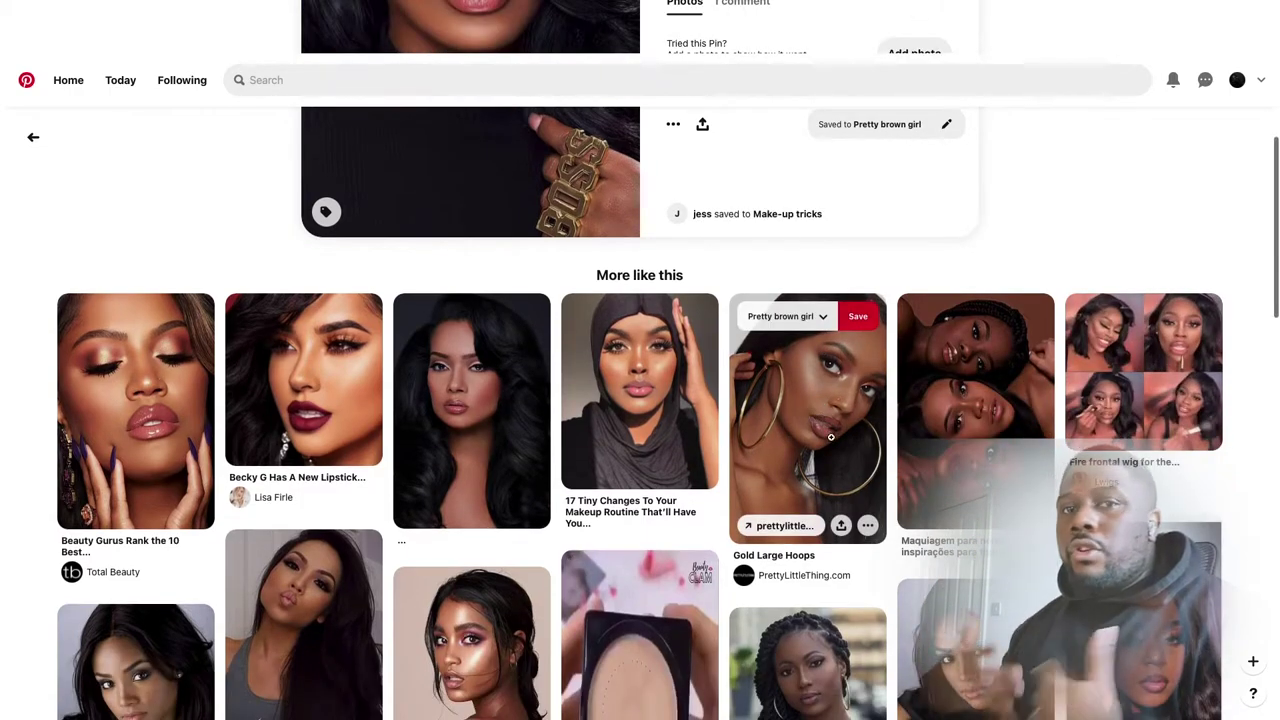
pyautogui.scroll(-4, 829, 433)
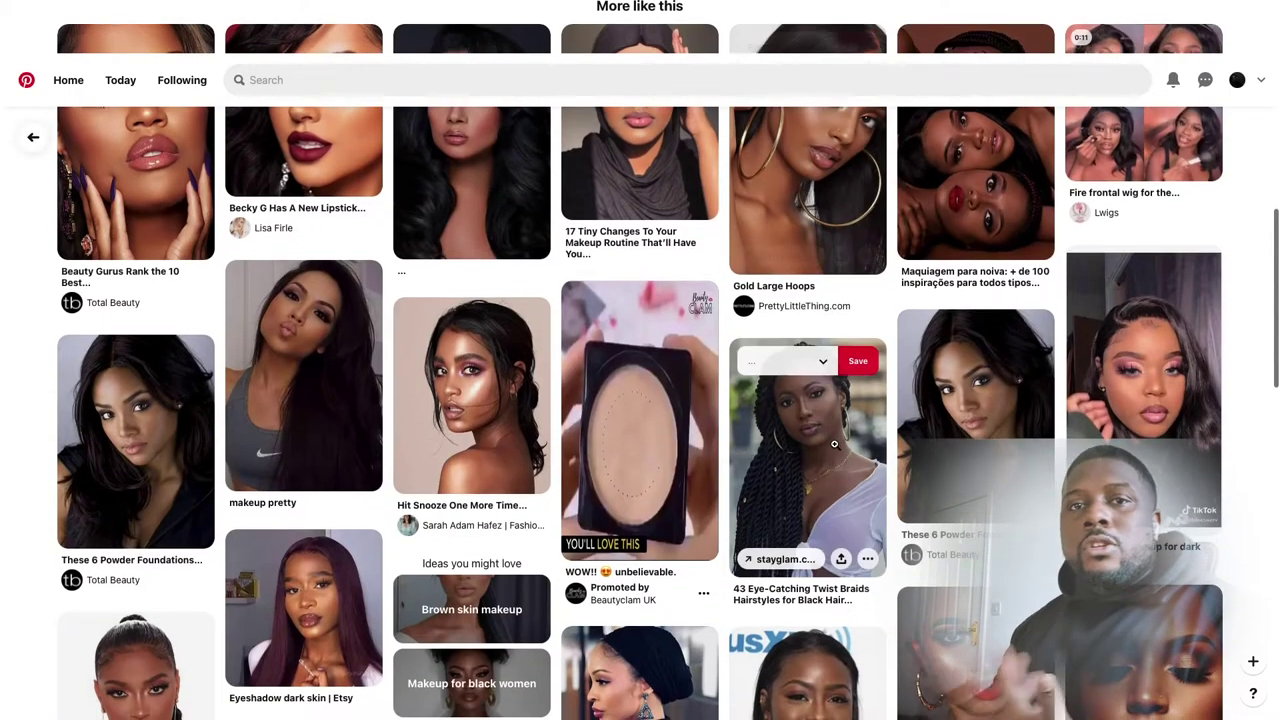
pyautogui.click(493, 400)
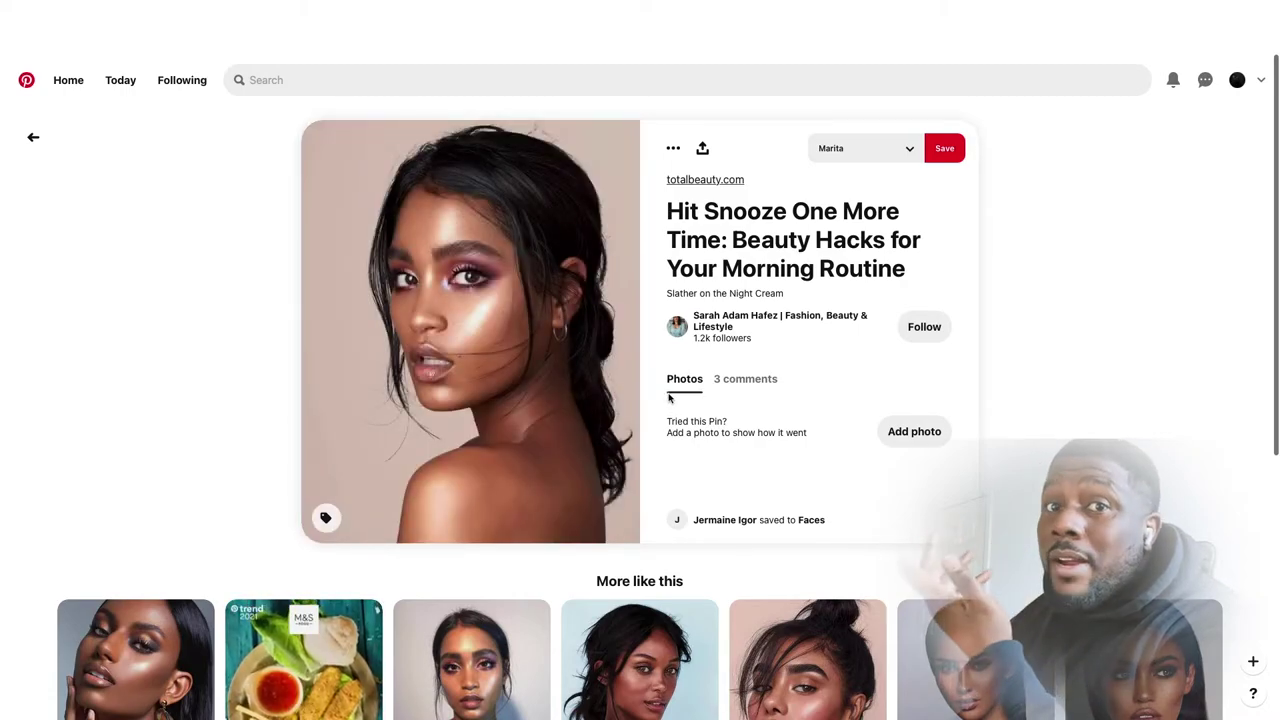
pyautogui.click(912, 148)
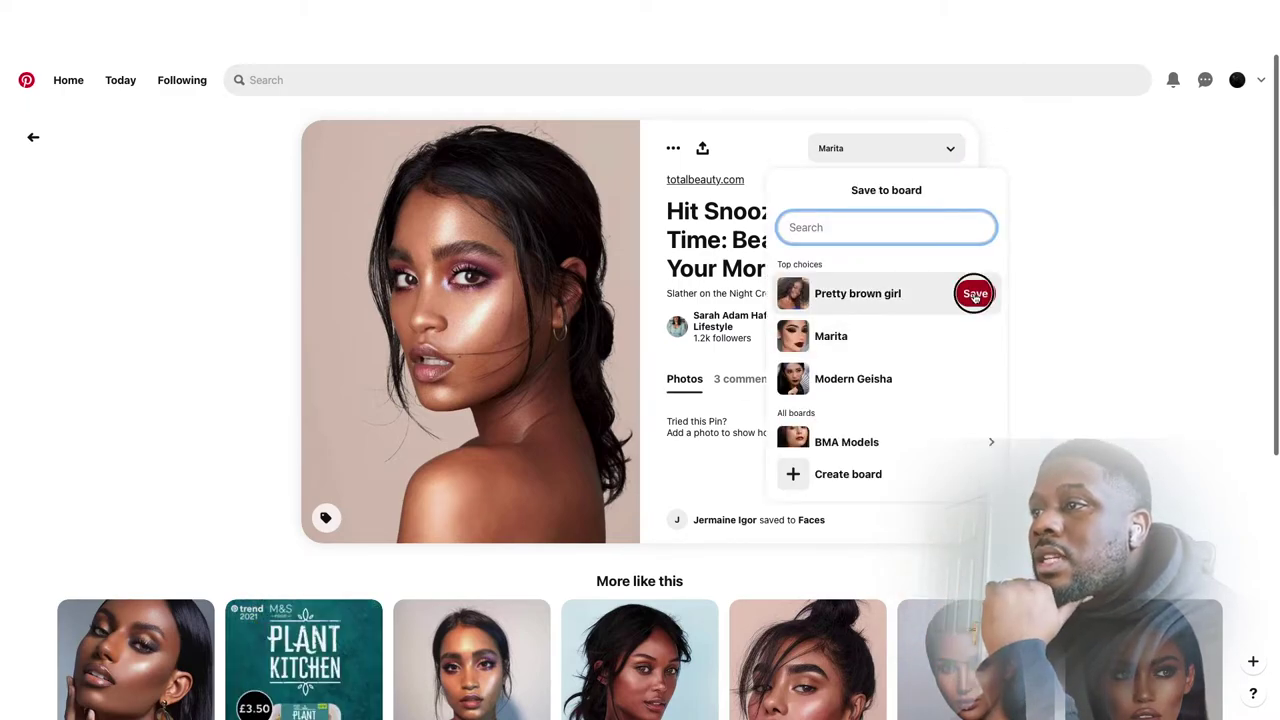
pyautogui.click(975, 294)
# Open the related Total Beauty pin "7 Top-Reviewed Lash Serums" and save it to the Pretty brown girl board.
pyautogui.scroll(-5, 1025, 286)
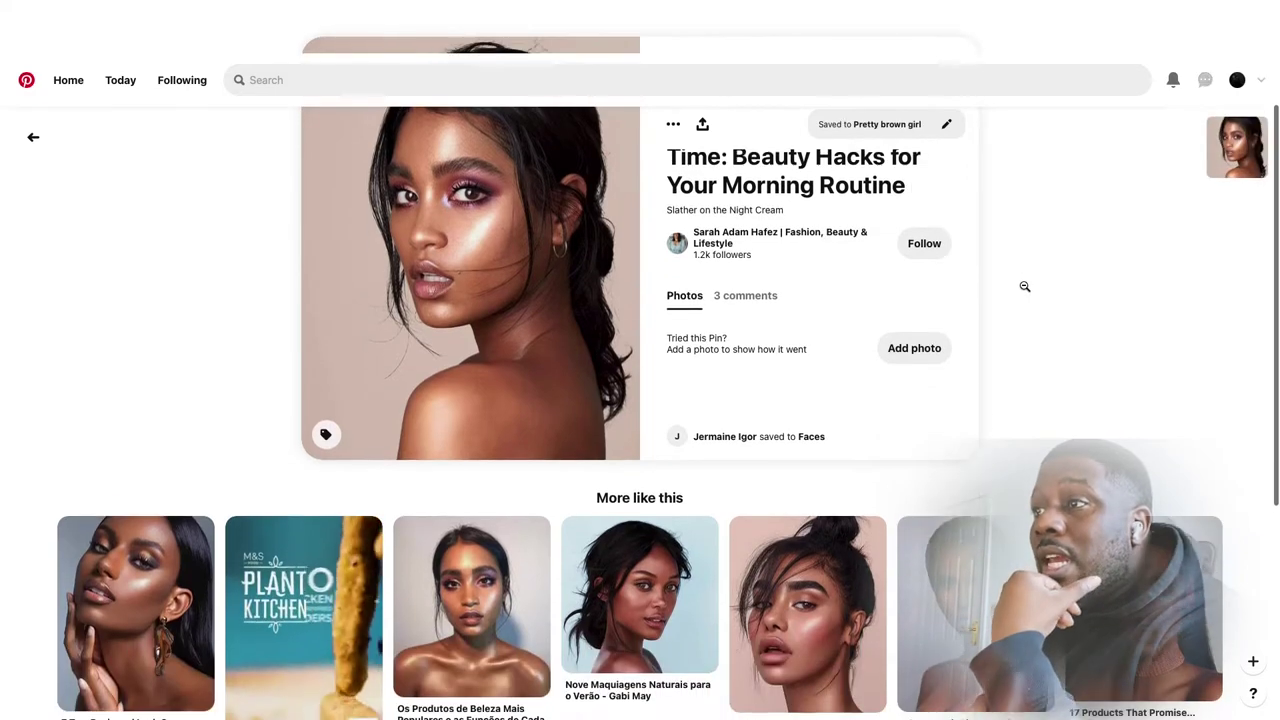
pyautogui.scroll(-2, 1025, 286)
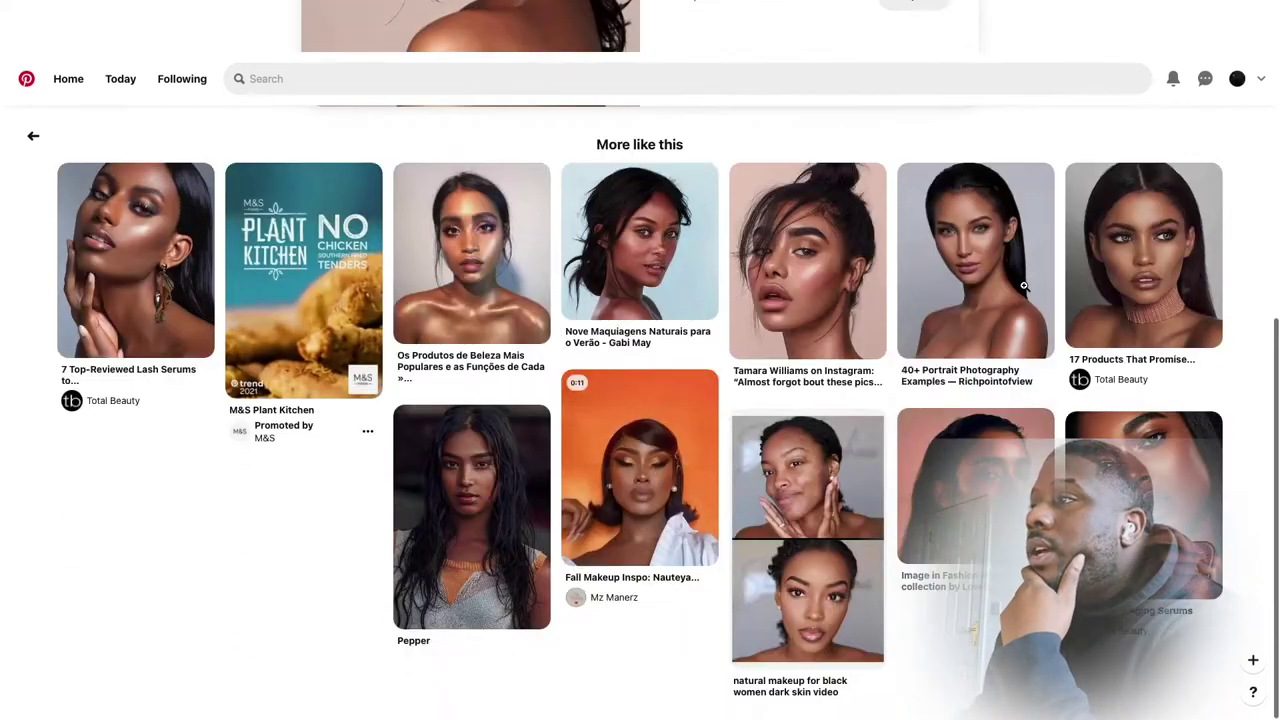
pyautogui.moveTo(695, 447)
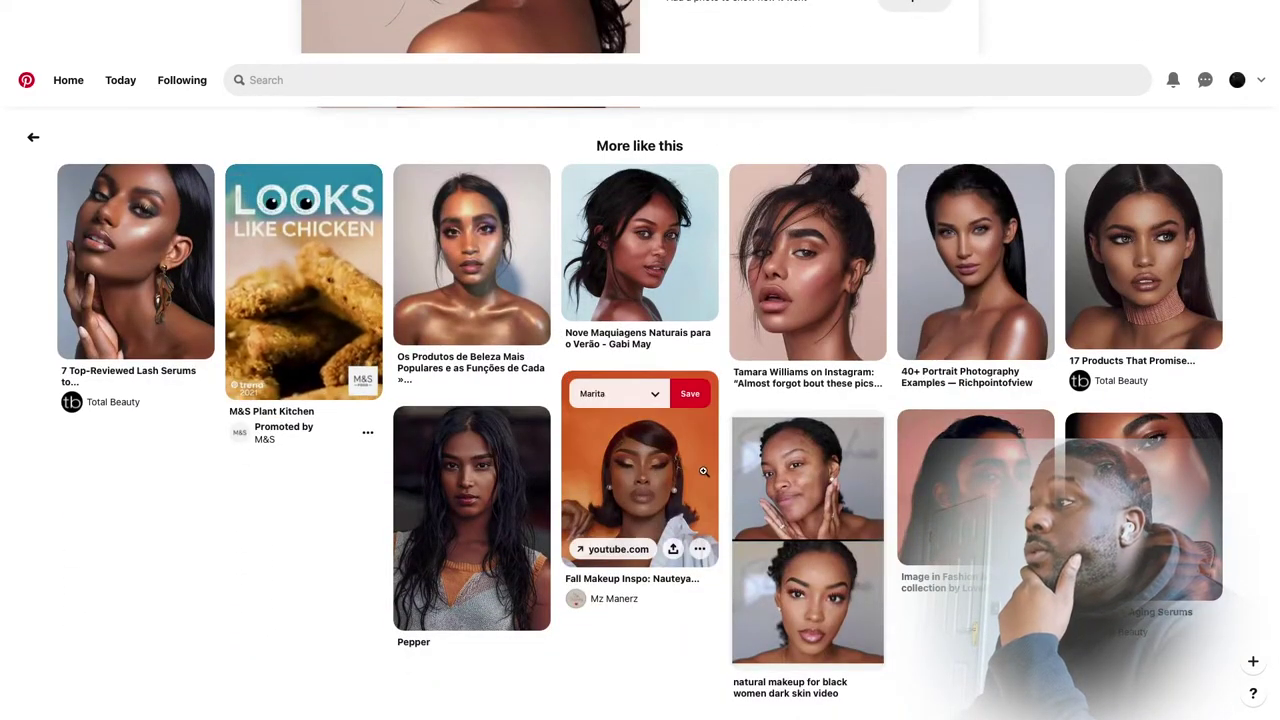
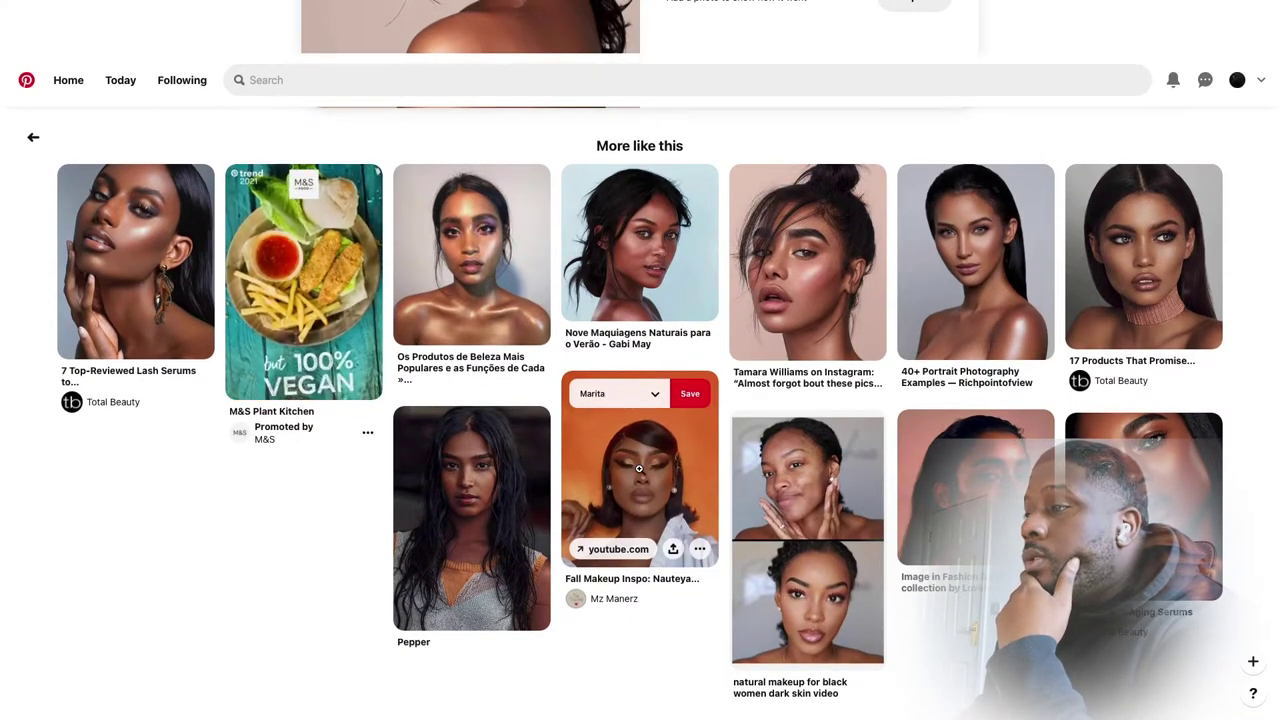
pyautogui.click(139, 235)
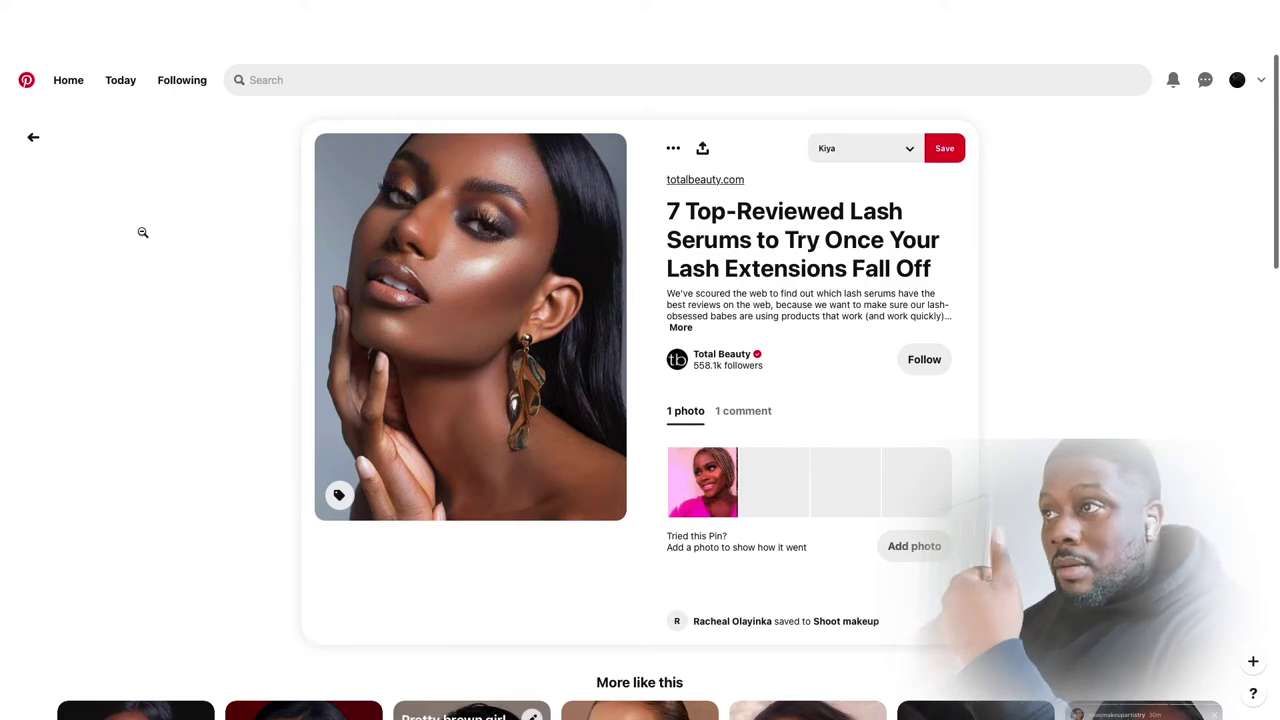
pyautogui.click(912, 152)
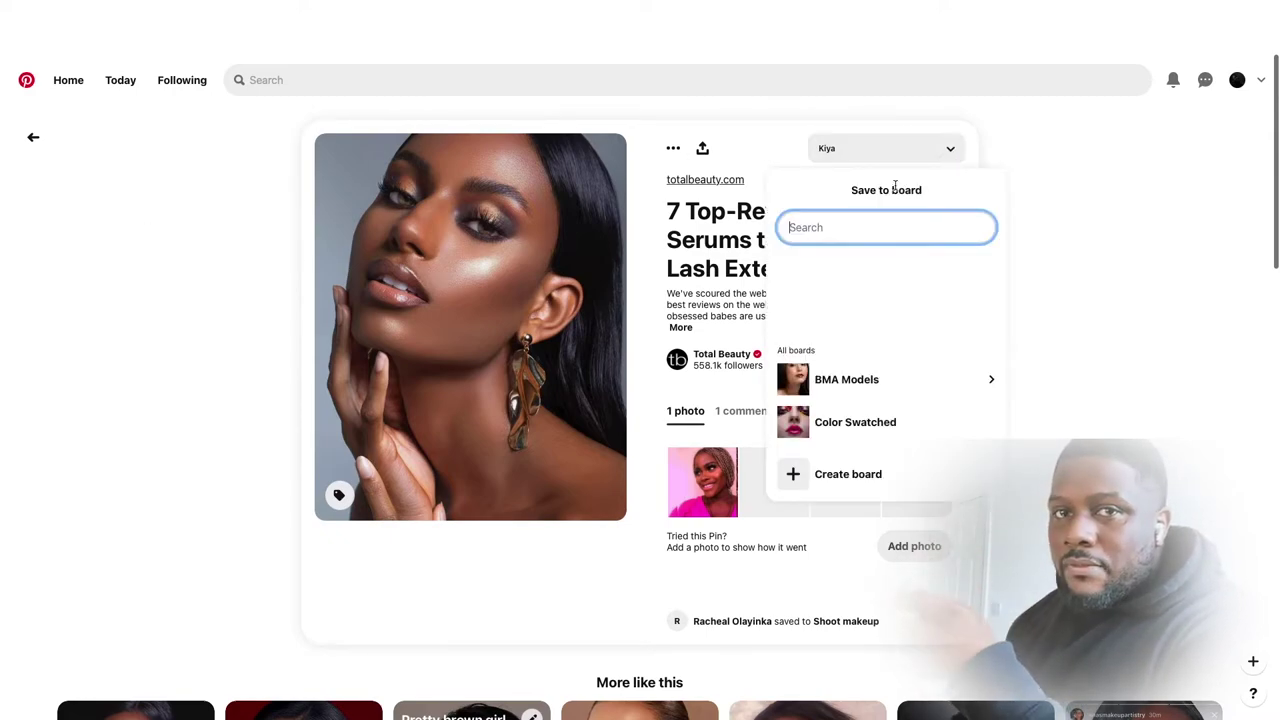
pyautogui.click(975, 294)
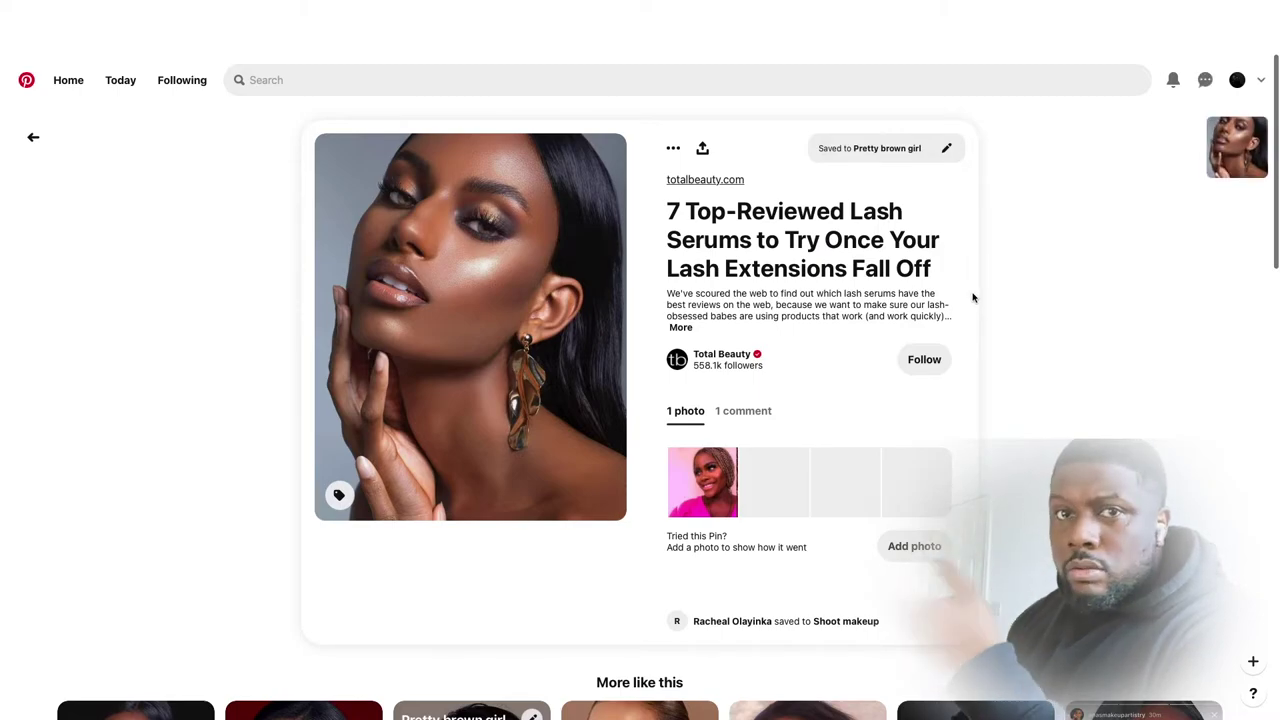
# Open the related solarey.net pin of the curly-haired model in a blue top and save it to the Pretty brown girl board.
pyautogui.scroll(-1, 971, 298)
pyautogui.scroll(-2, 971, 290)
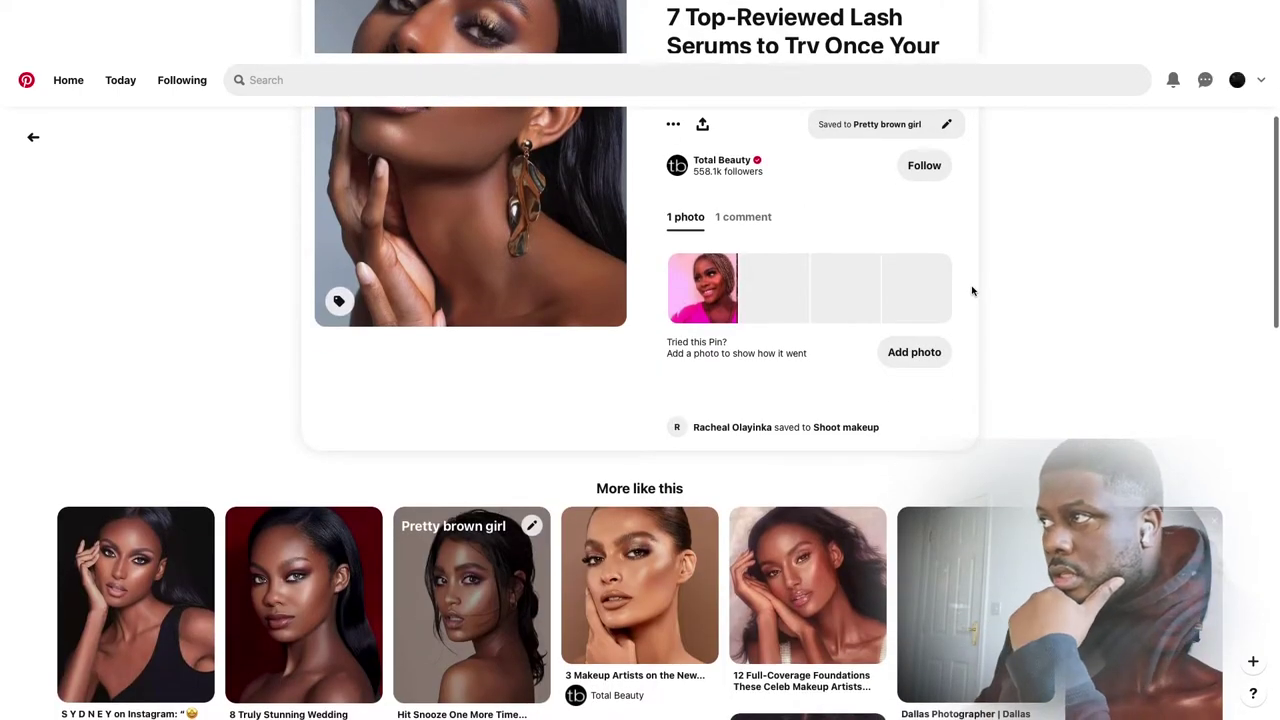
pyautogui.scroll(-2, 971, 290)
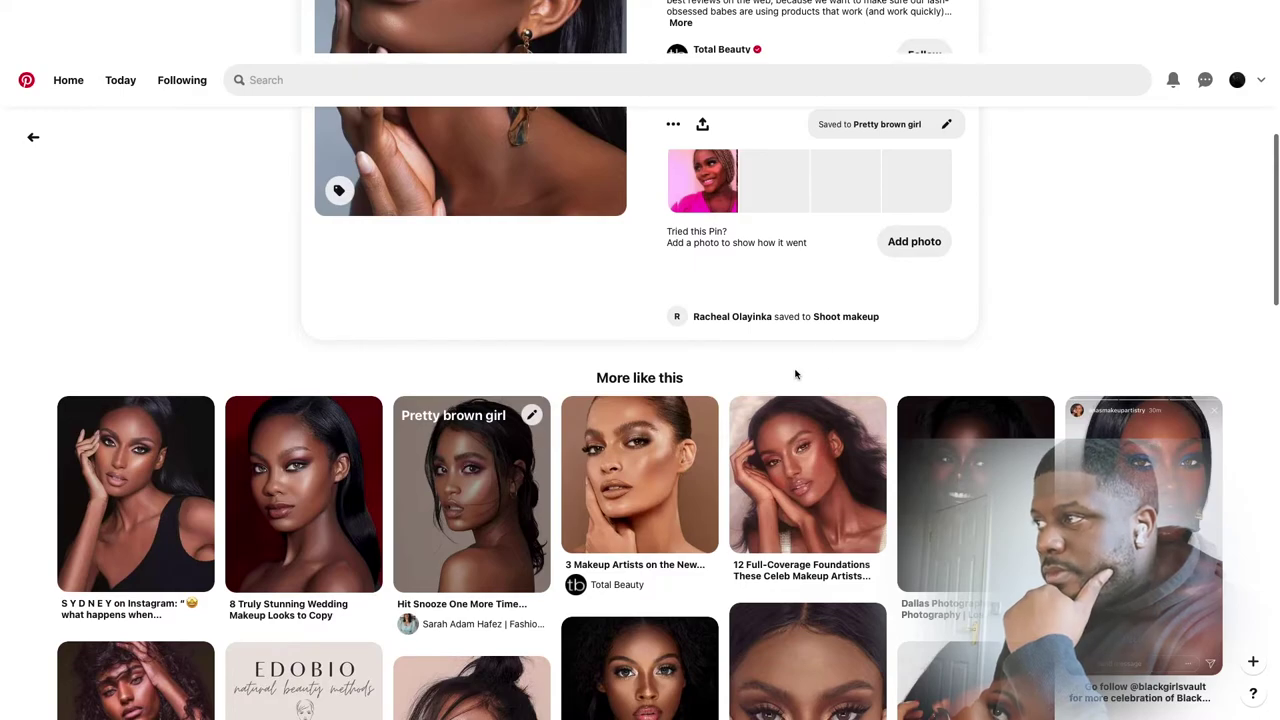
pyautogui.moveTo(370, 664)
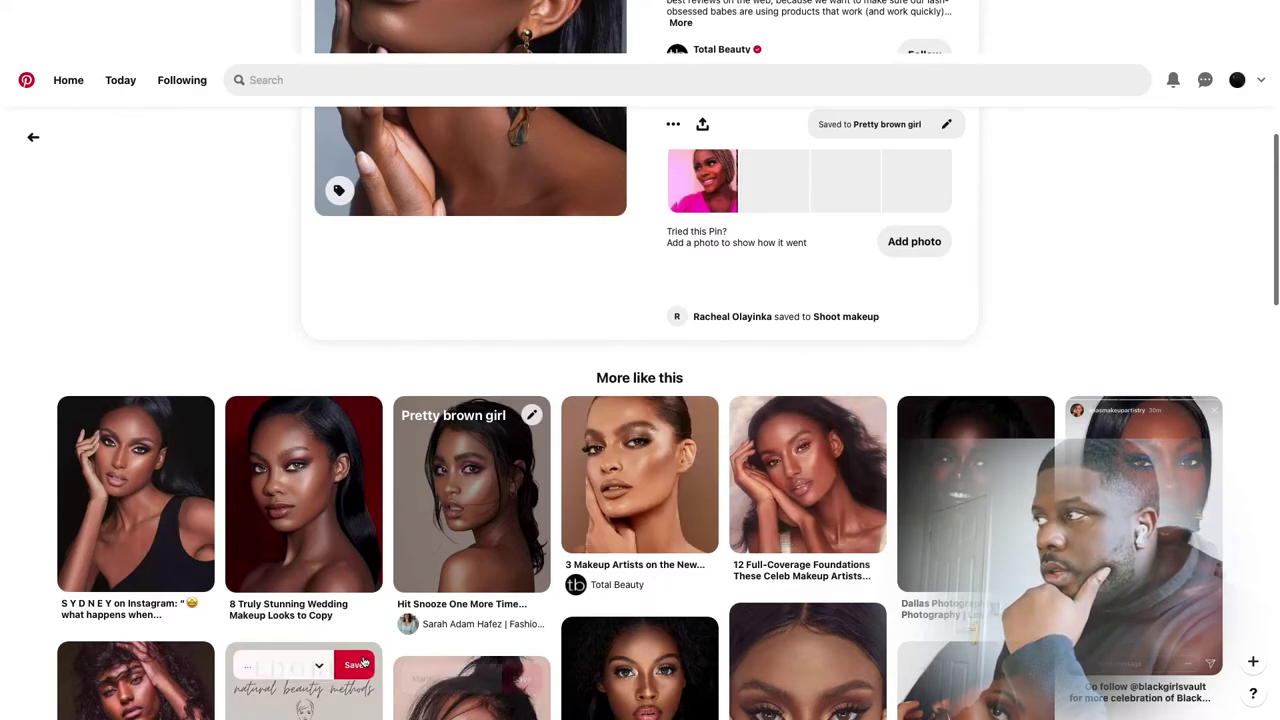
pyautogui.moveTo(326, 505)
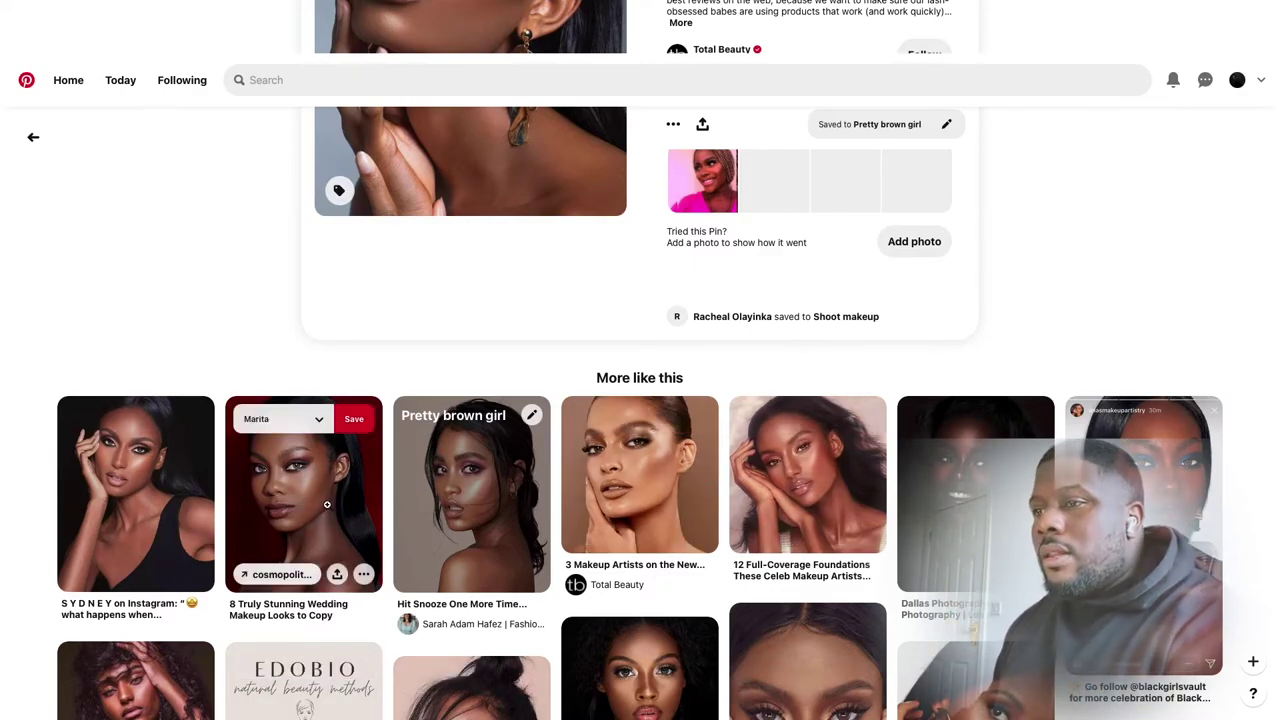
pyautogui.scroll(-1, 328, 506)
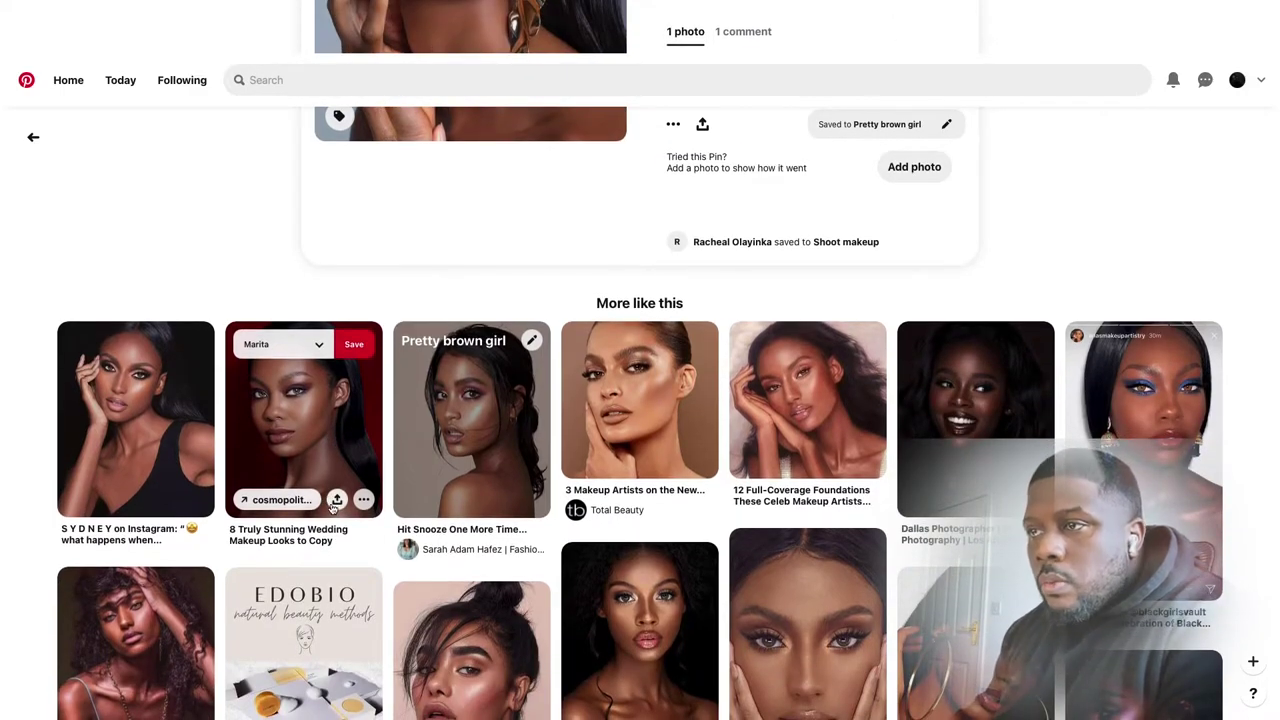
pyautogui.click(164, 636)
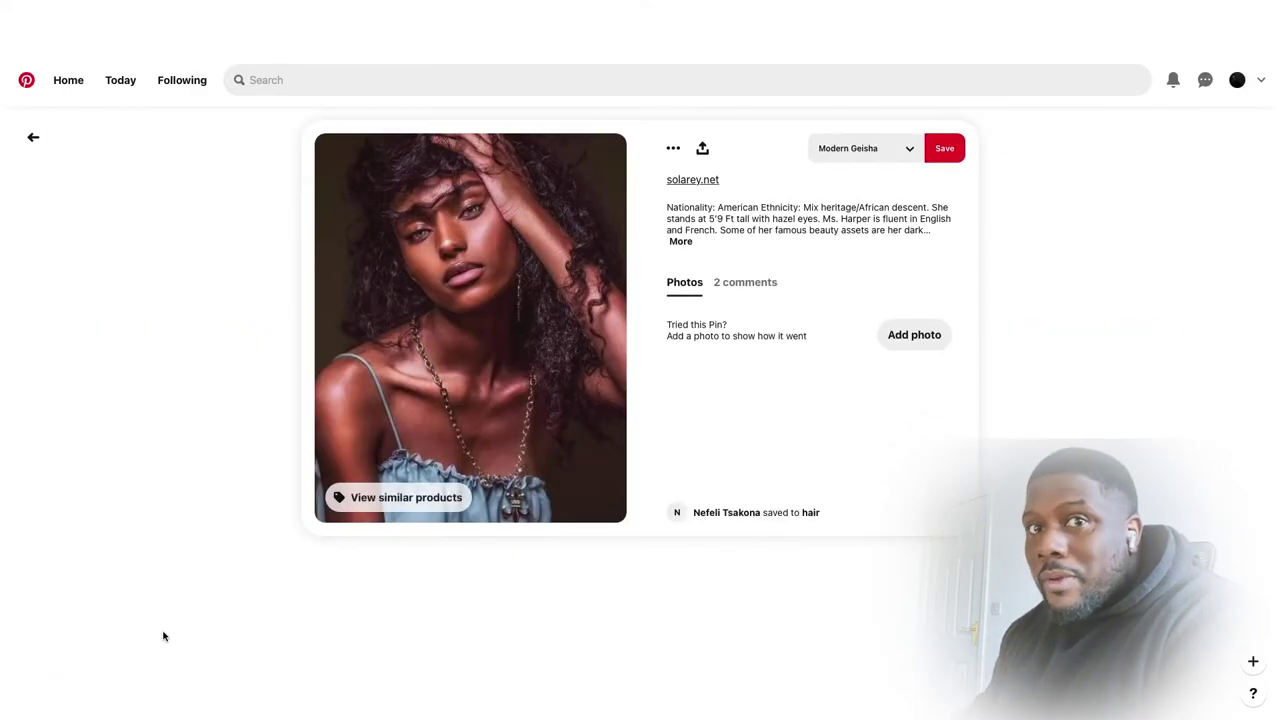
pyautogui.scroll(-2, 749, 263)
pyautogui.scroll(1, 782, 322)
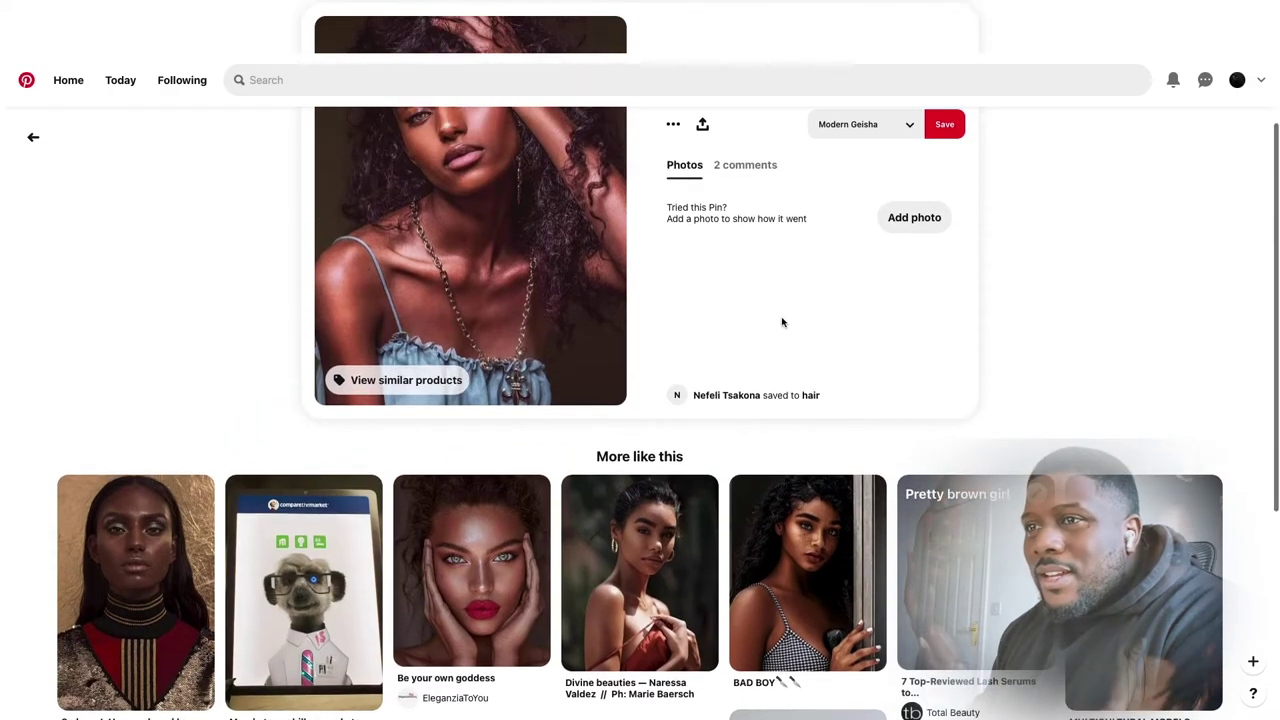
pyautogui.scroll(2, 782, 322)
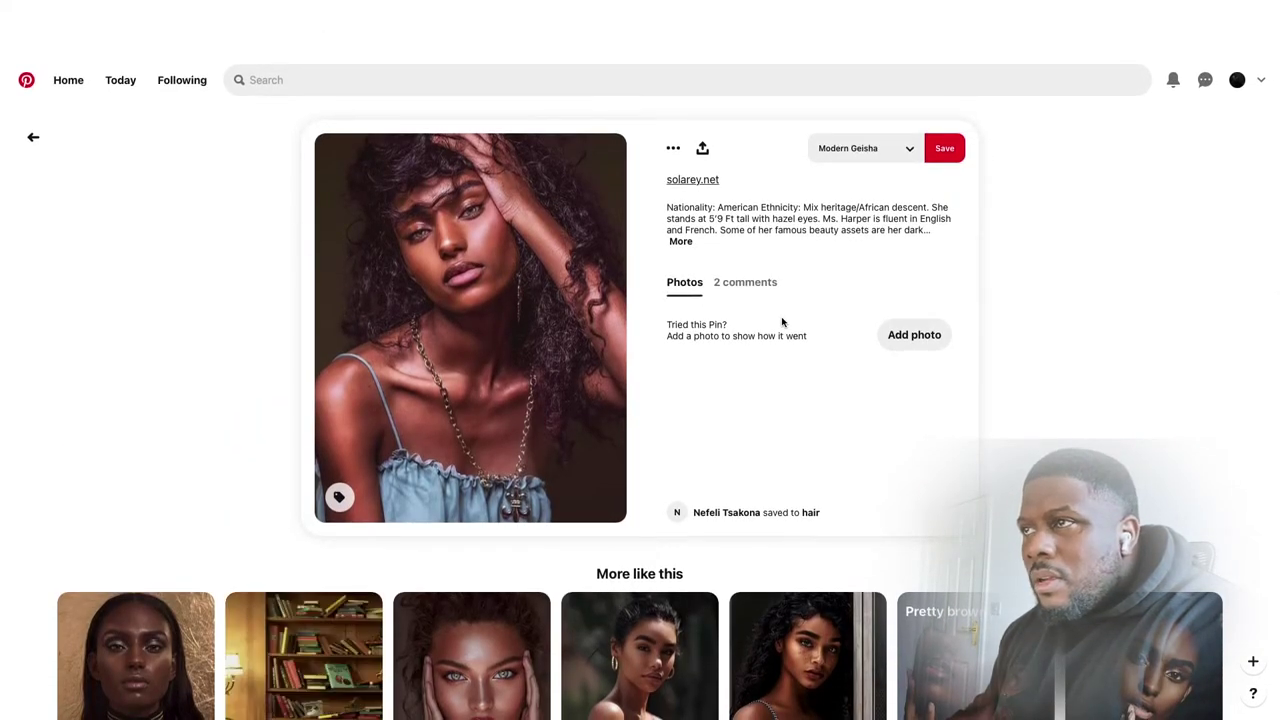
pyautogui.click(888, 151)
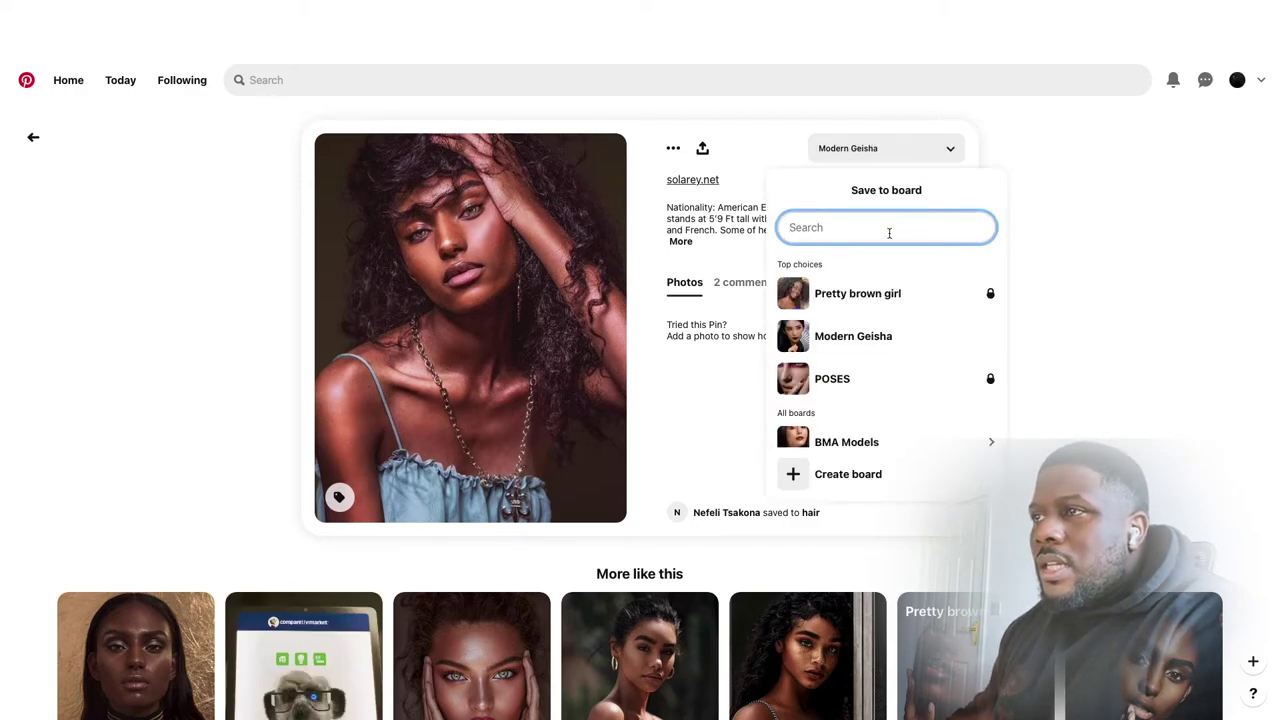
pyautogui.click(975, 294)
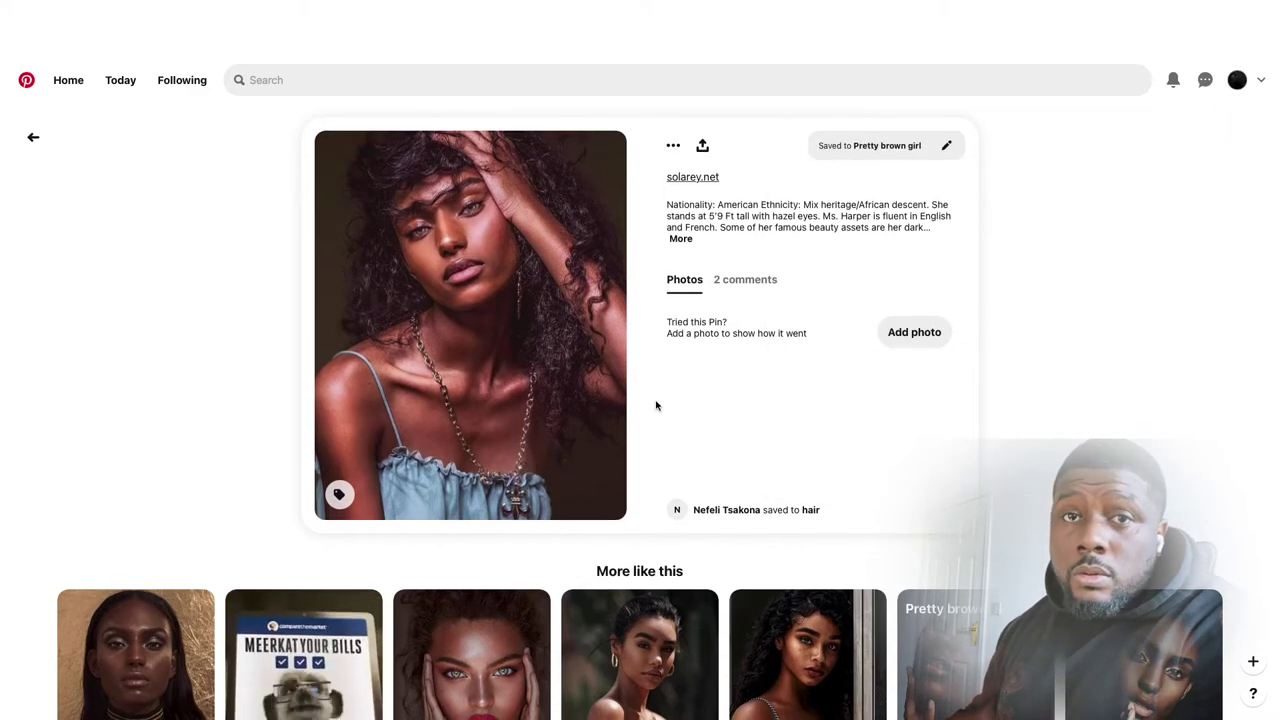
# Open the related 1stdibs.com pin of the model with large gold earrings and save it to the Pretty brown girl board.
pyautogui.scroll(-2, 656, 405)
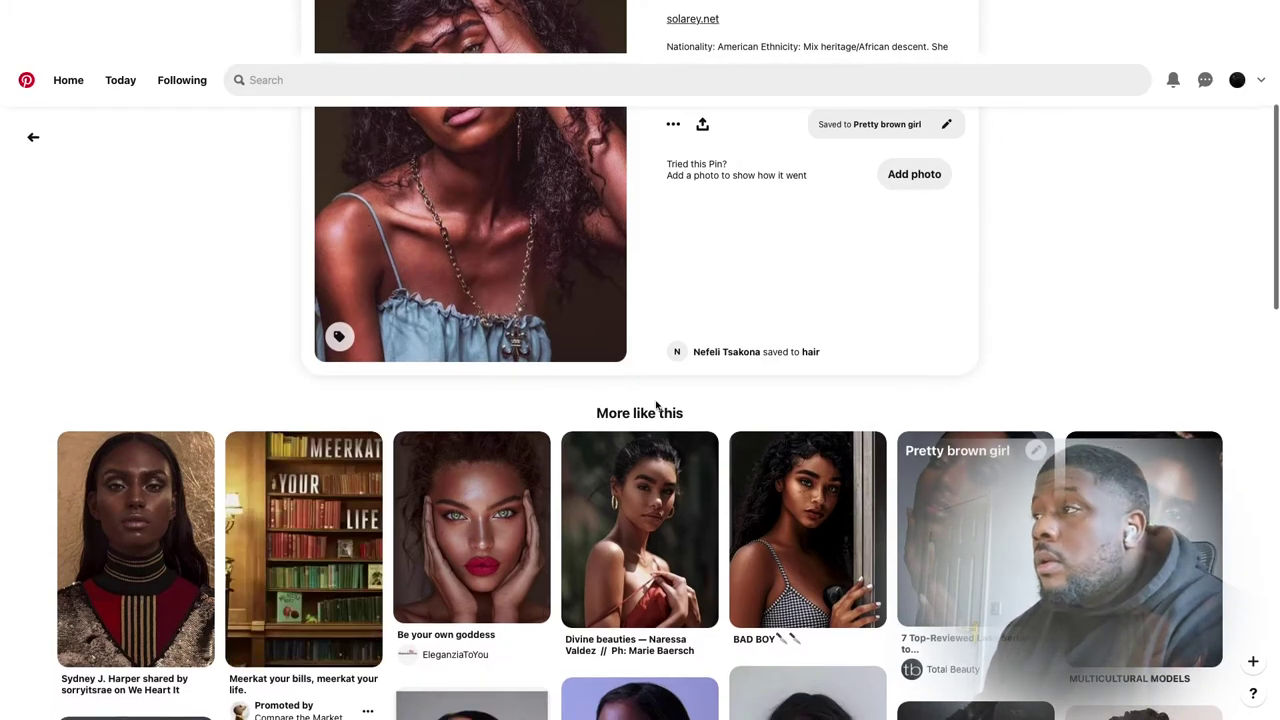
pyautogui.scroll(-1, 656, 405)
pyautogui.scroll(-2, 656, 401)
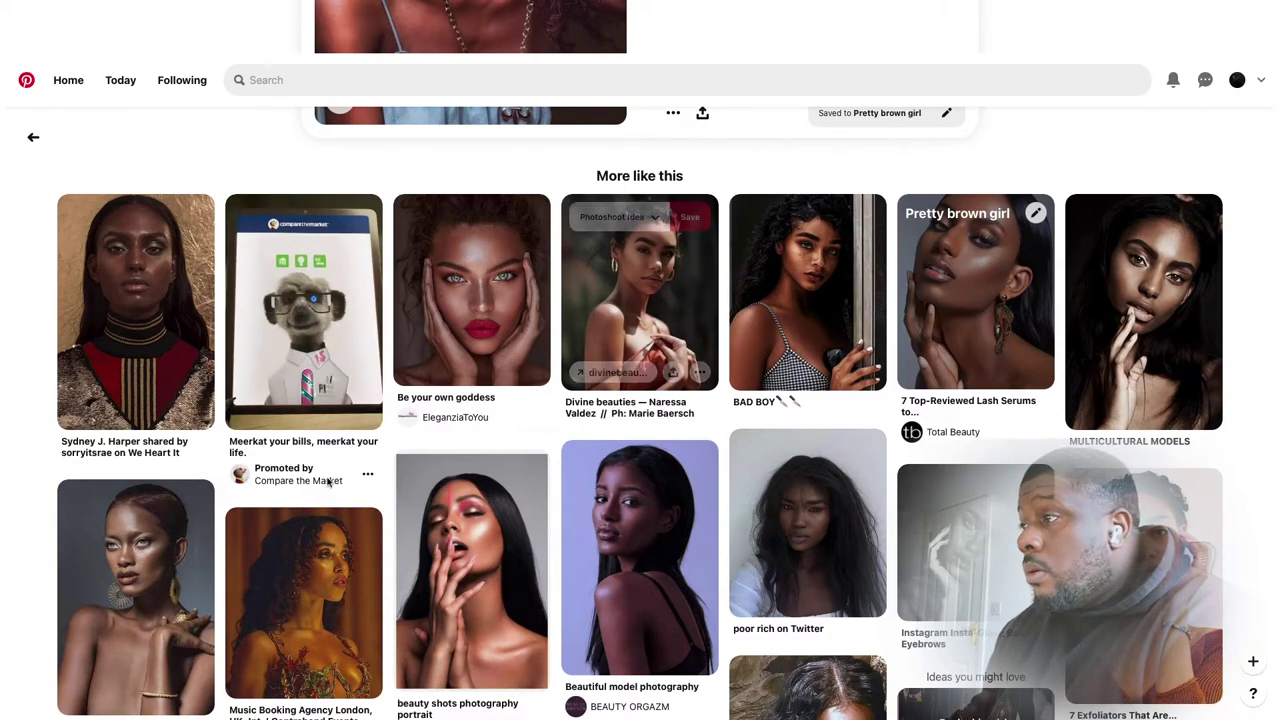
pyautogui.click(126, 586)
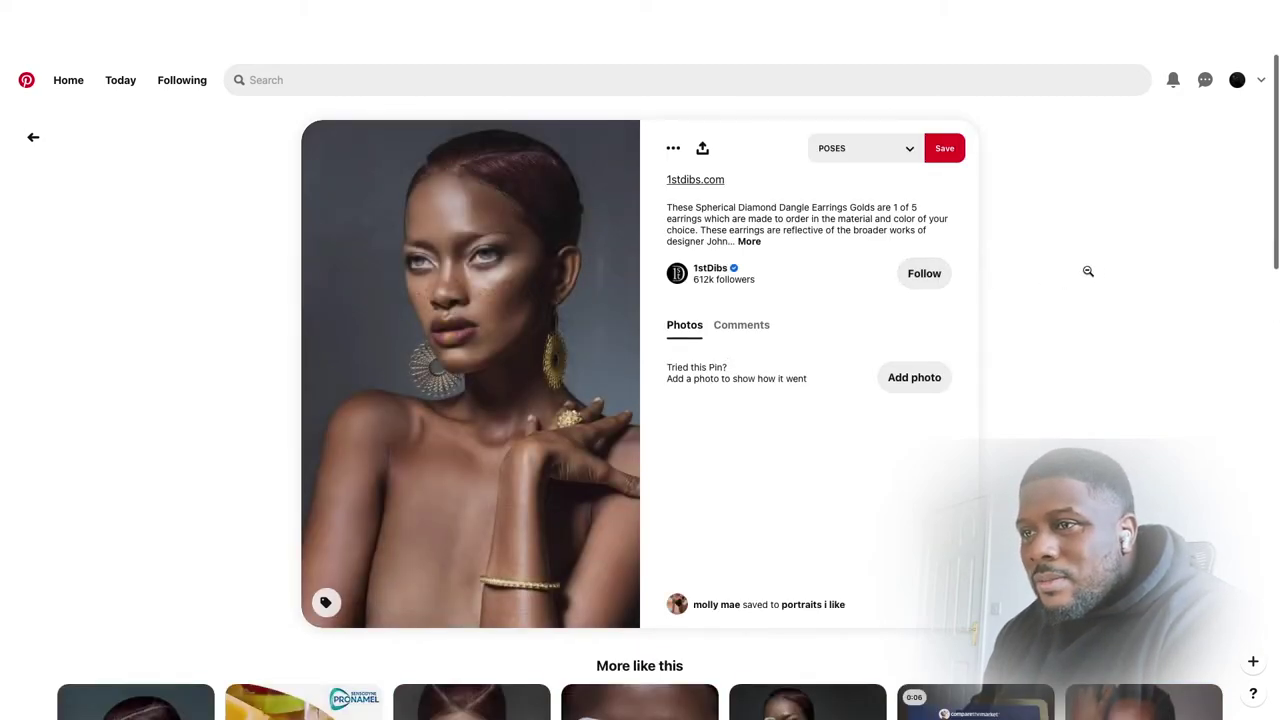
pyautogui.click(901, 162)
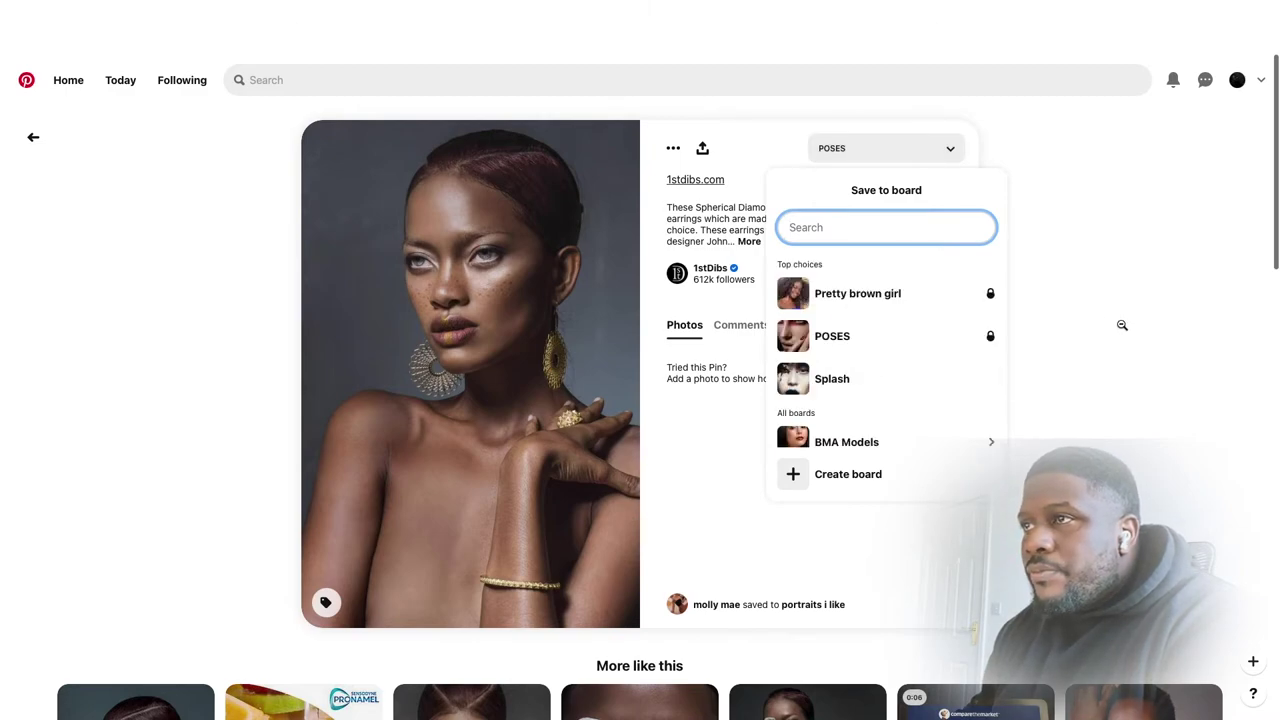
pyautogui.click(974, 296)
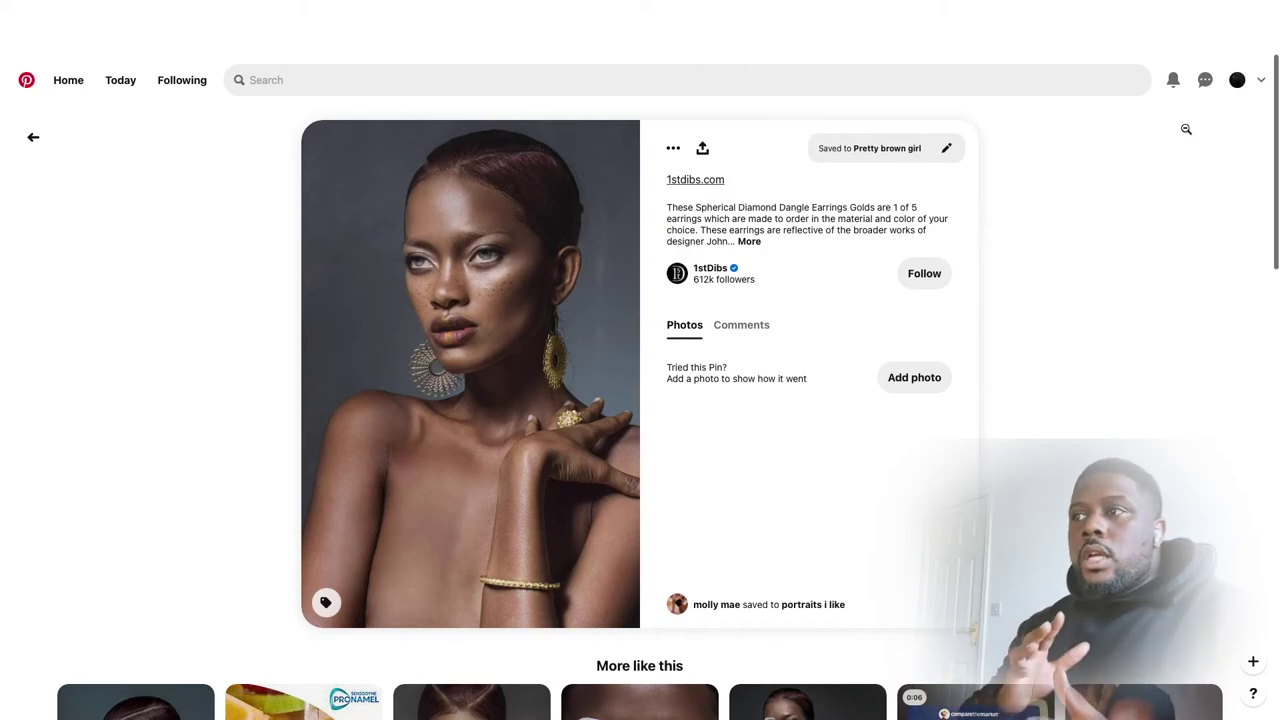
# Go to the profile's board overview, look inside the Test Shoot Models board and return to the overview.
pyautogui.click(1255, 83)
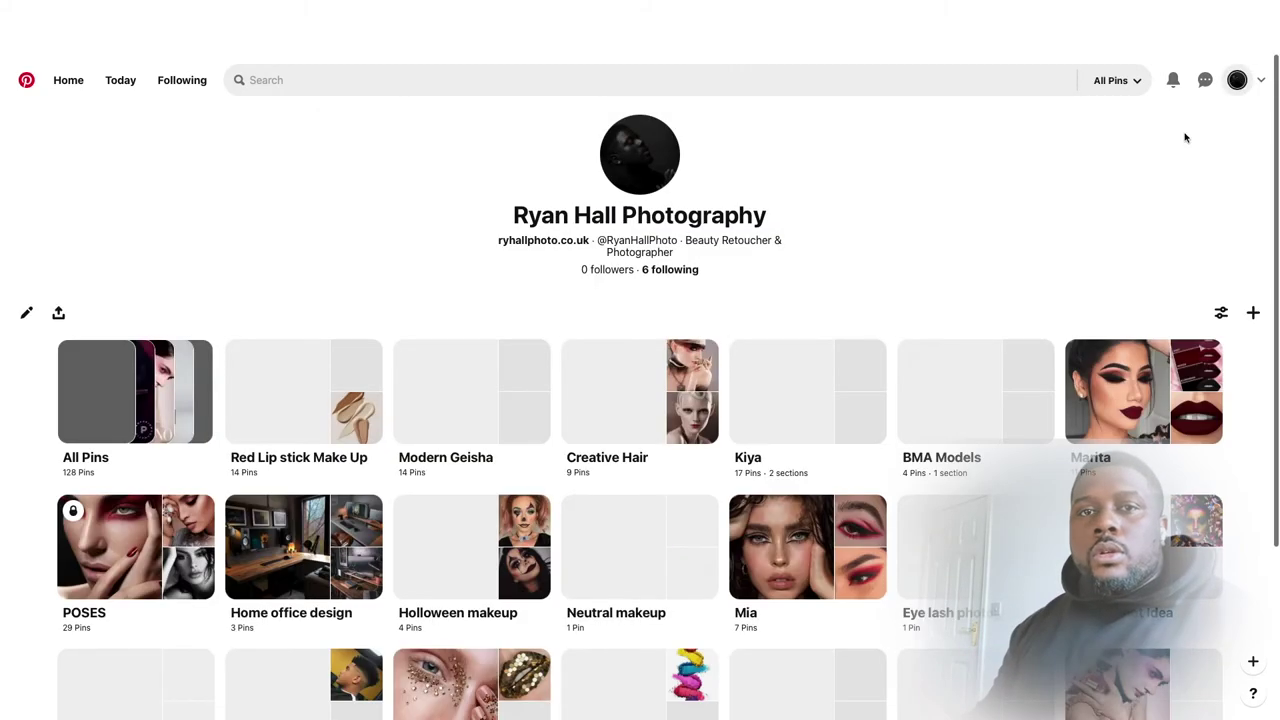
pyautogui.scroll(-1, 463, 473)
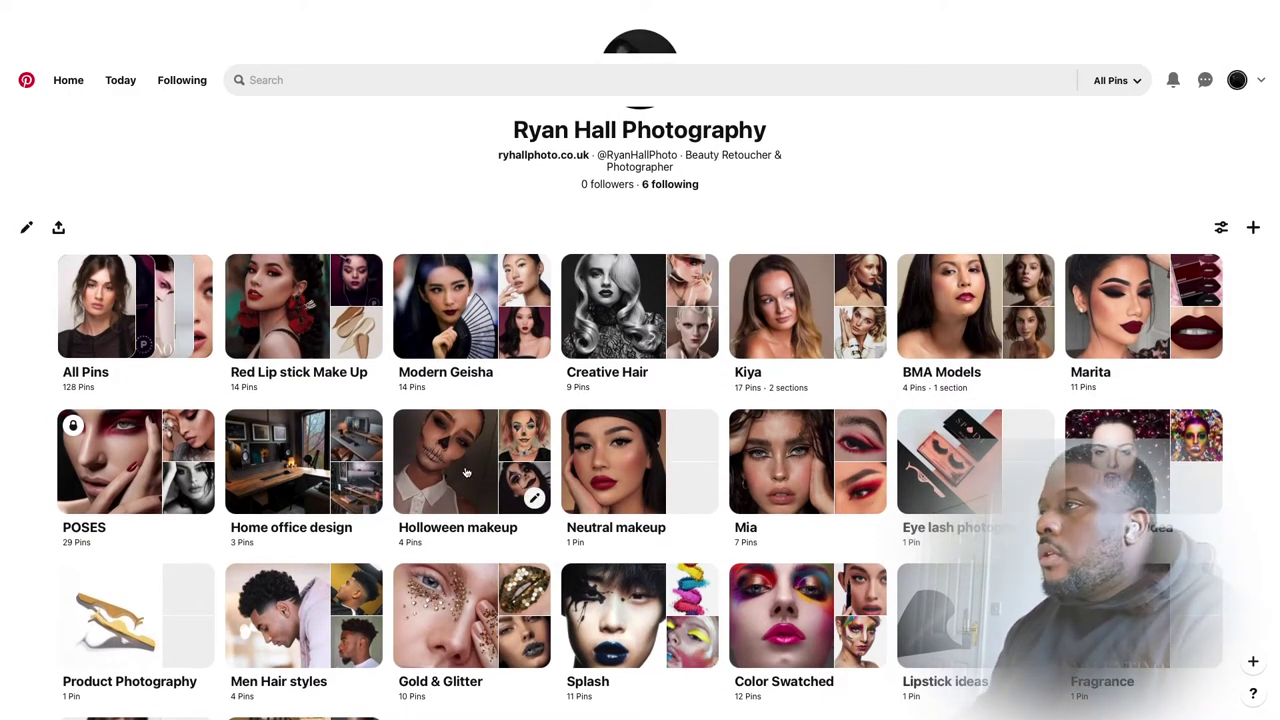
pyautogui.scroll(-1, 465, 472)
pyautogui.scroll(-1, 465, 472)
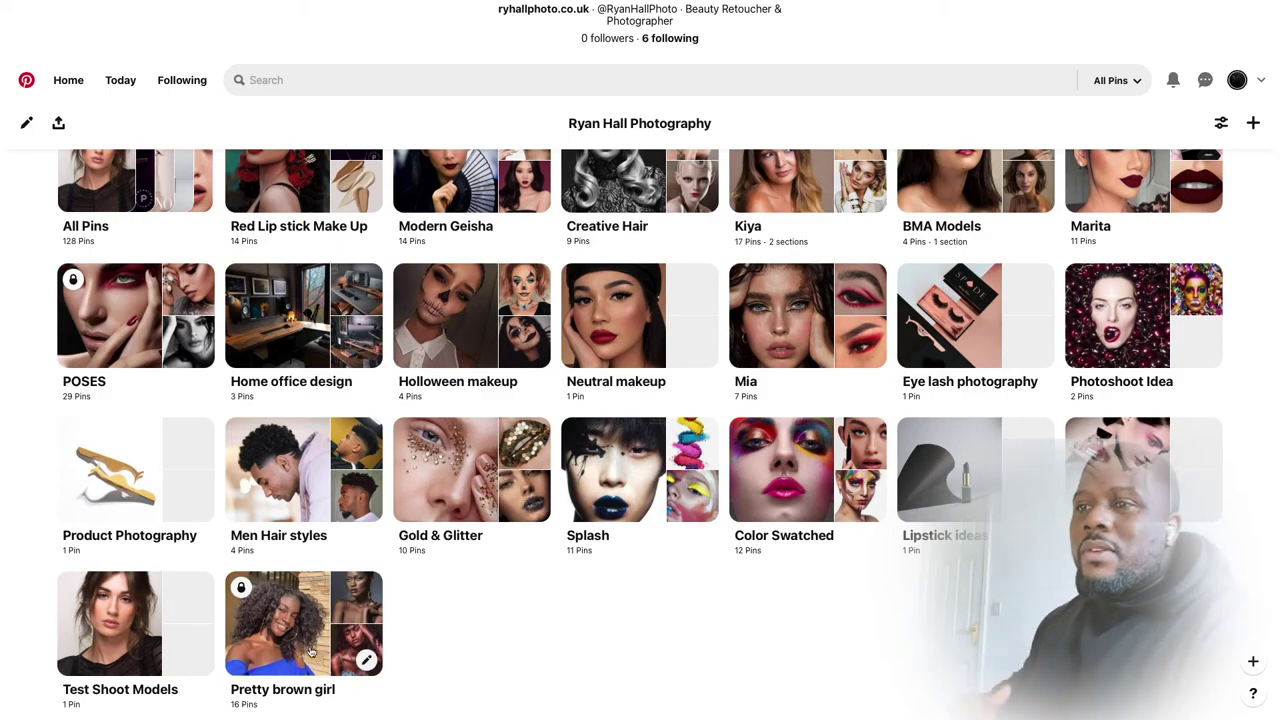
pyautogui.click(123, 648)
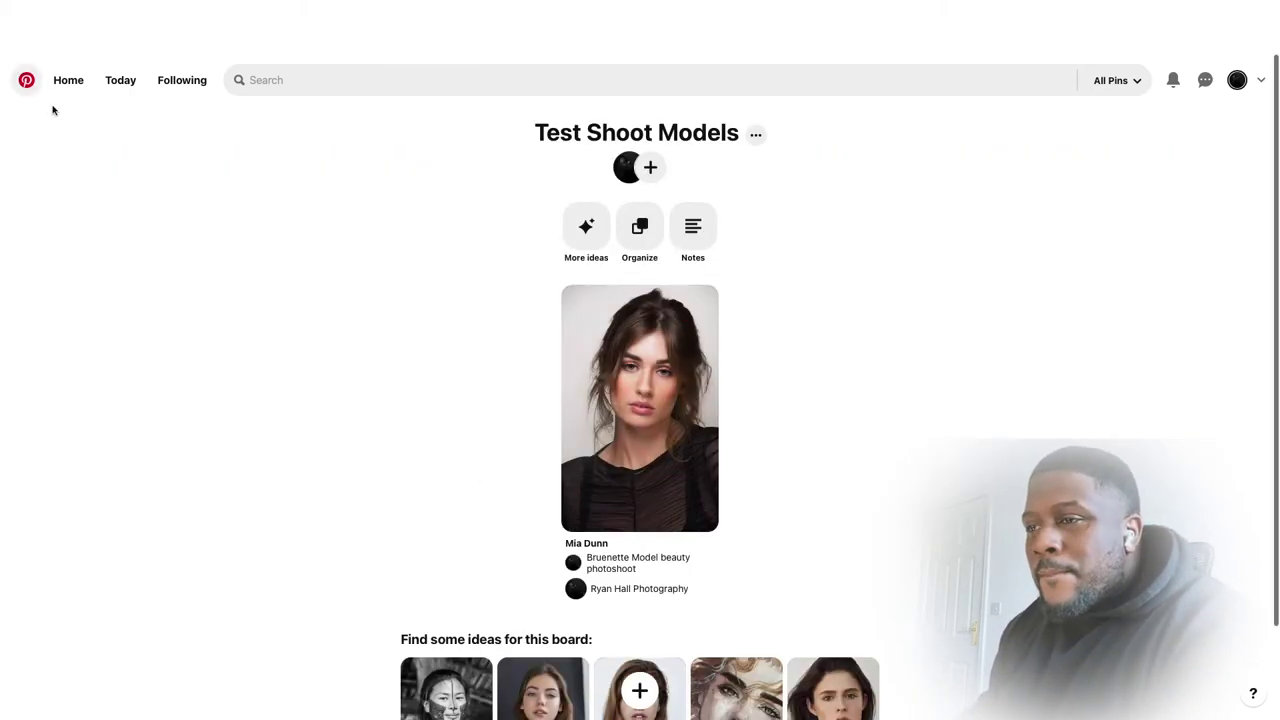
pyautogui.hotkey('alt', 'Left')
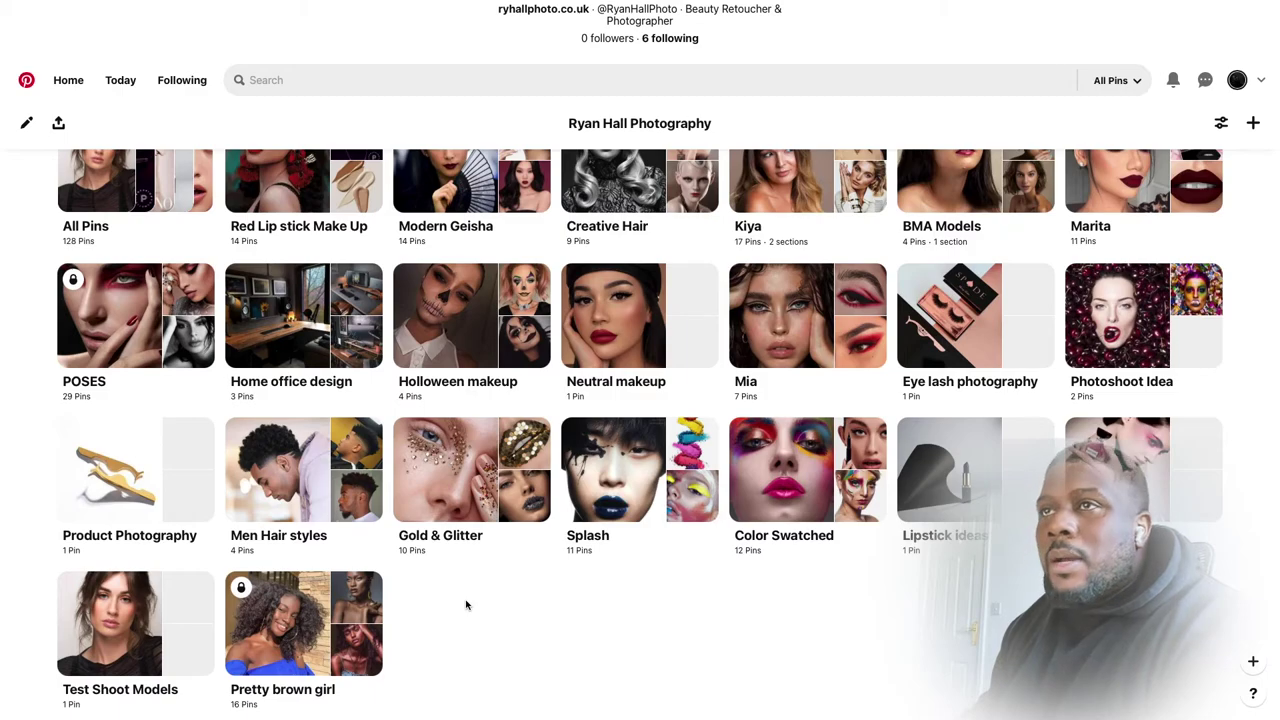
# Open the Pretty brown girl board and review its saved pins from start to end.
pyautogui.click(303, 634)
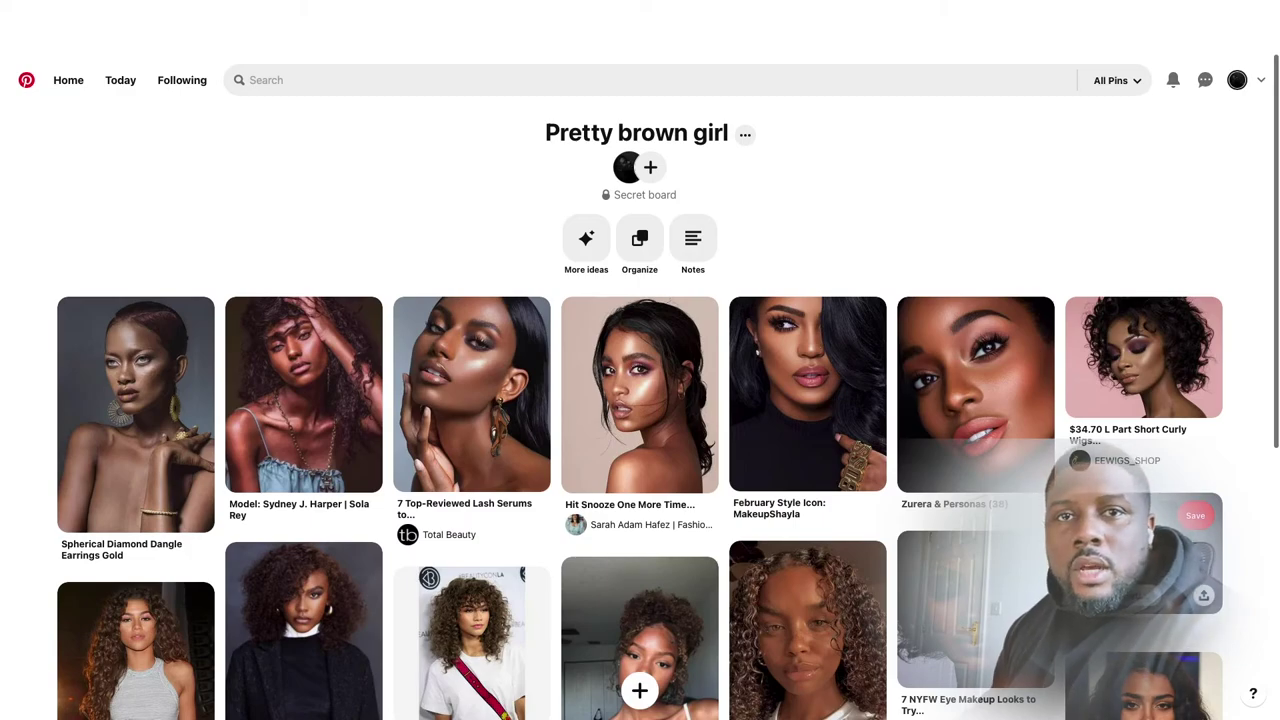
pyautogui.scroll(-3, 640, 400)
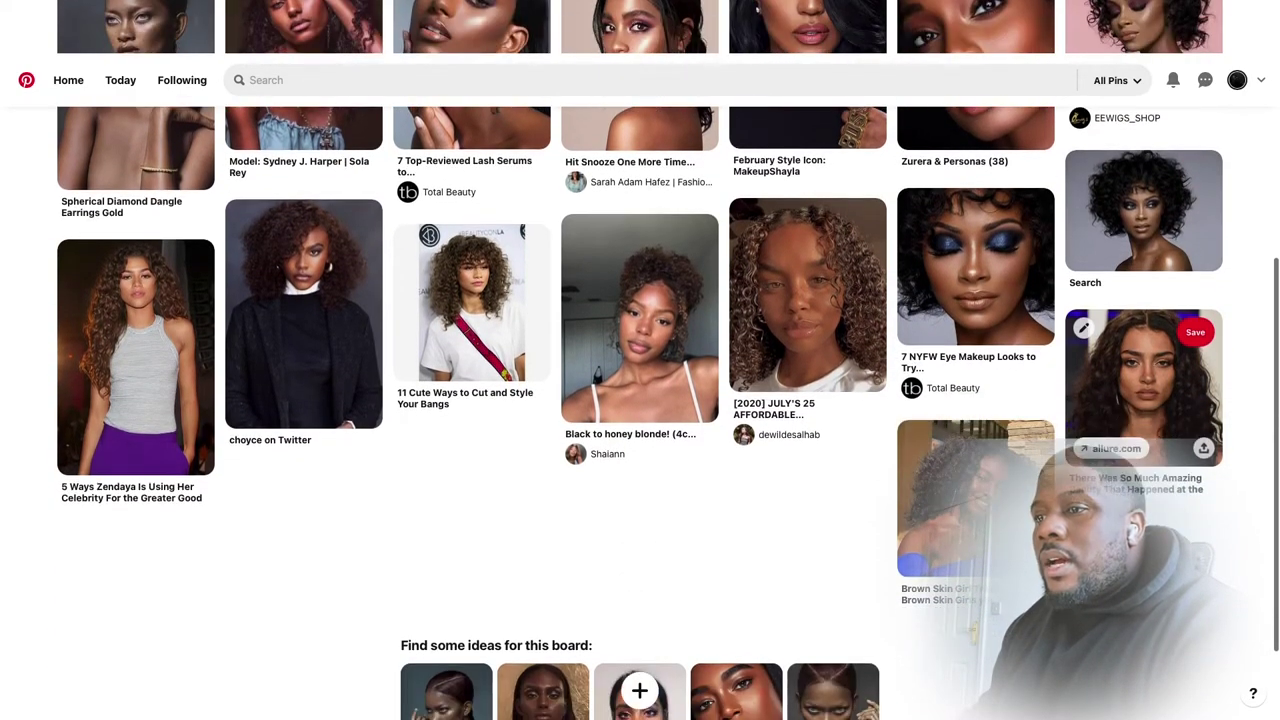
pyautogui.scroll(-1, 1143, 390)
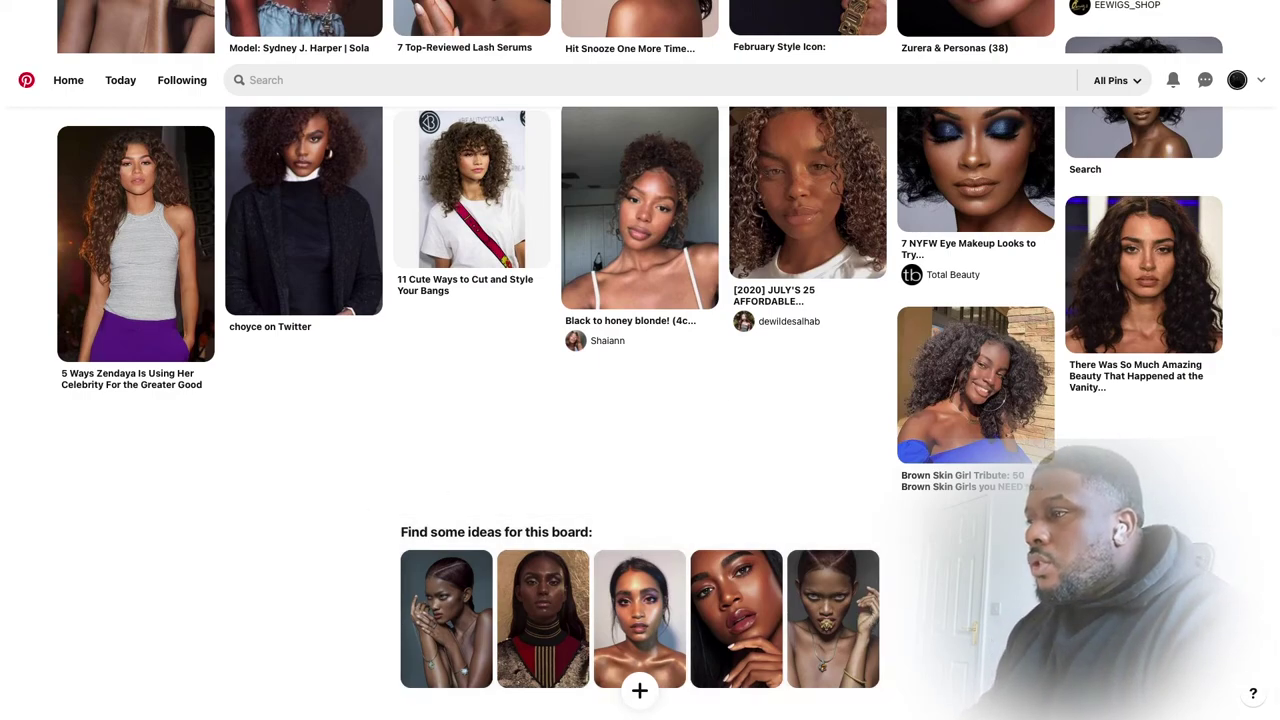
pyautogui.scroll(1, 640, 400)
pyautogui.scroll(-1, 640, 400)
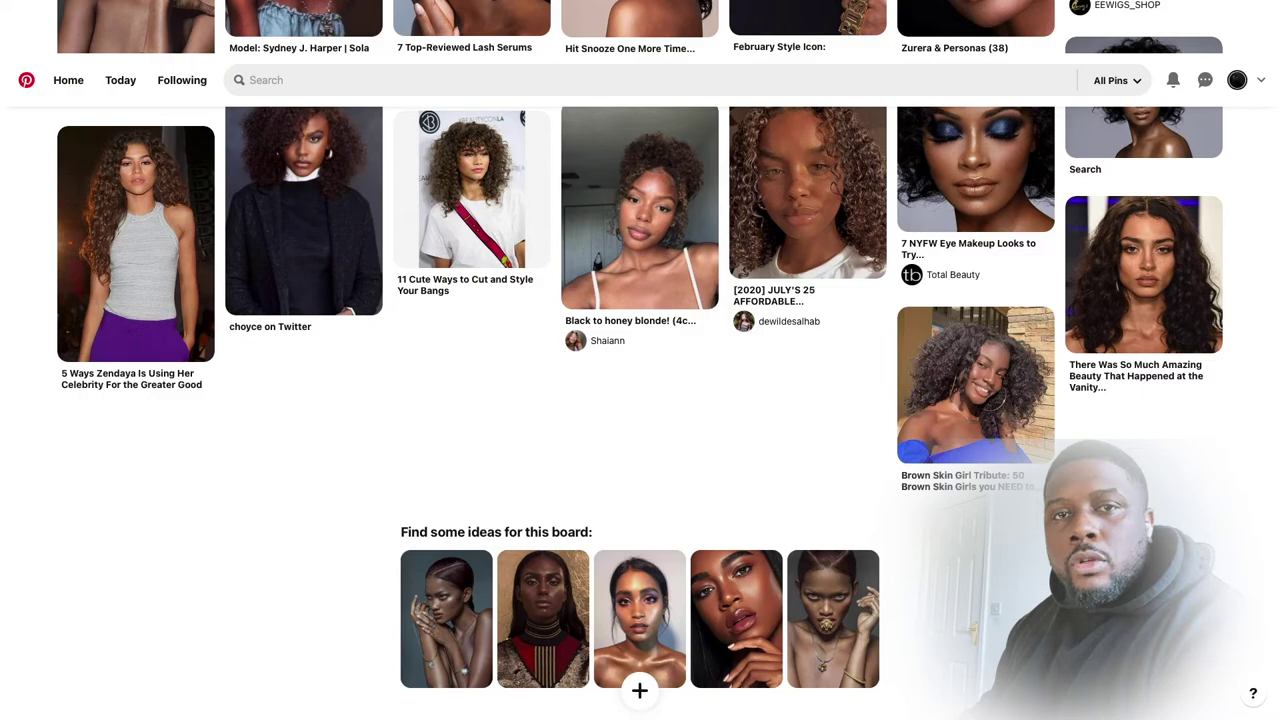
pyautogui.scroll(5, 640, 400)
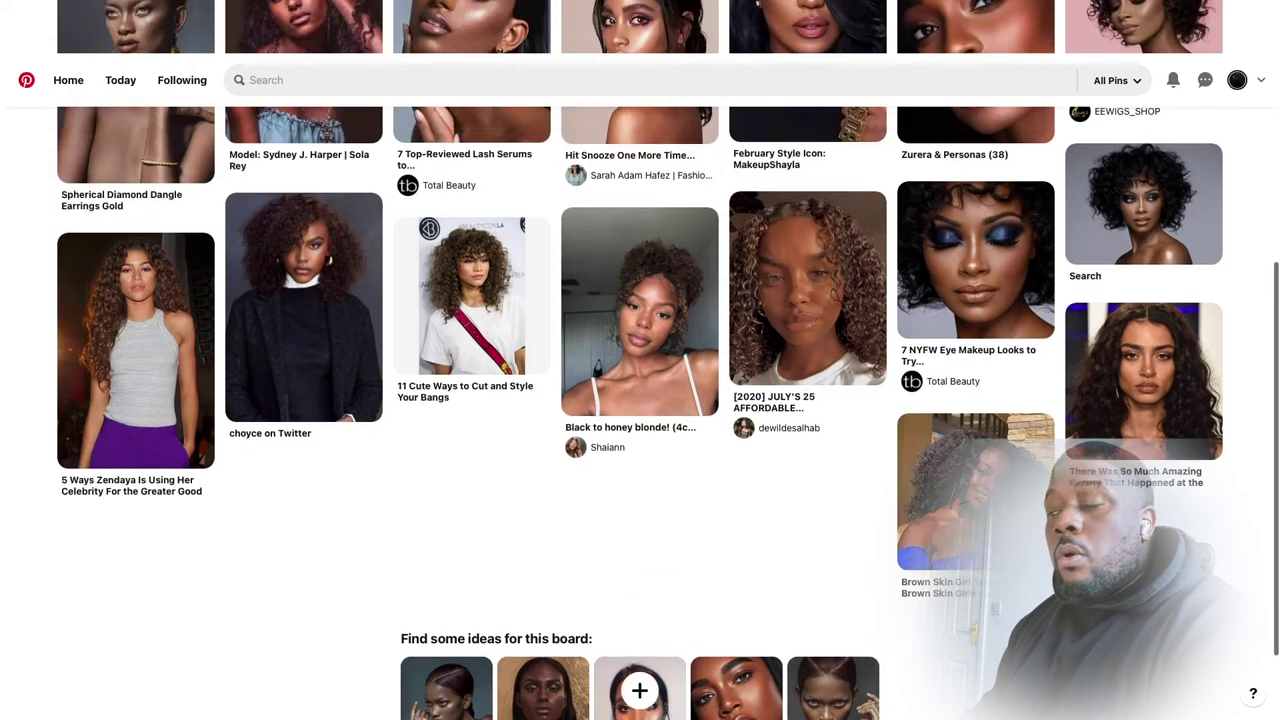
pyautogui.scroll(1, 640, 400)
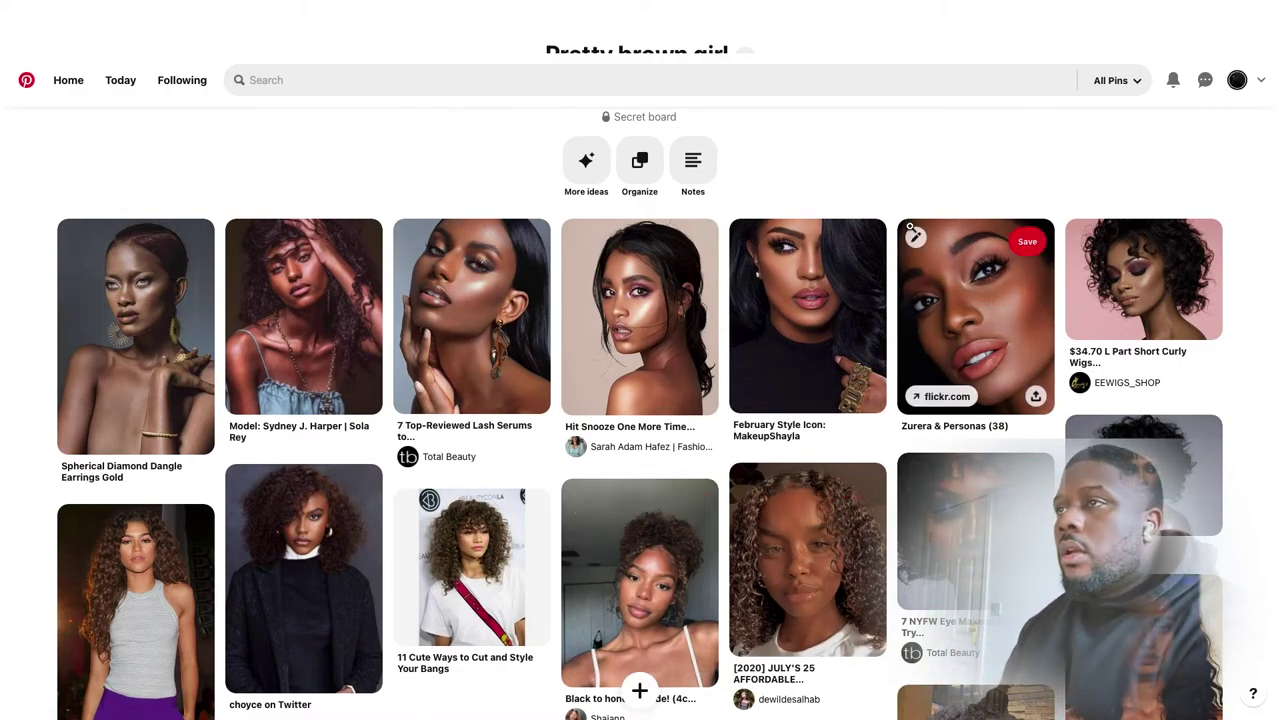
pyautogui.scroll(2, 908, 224)
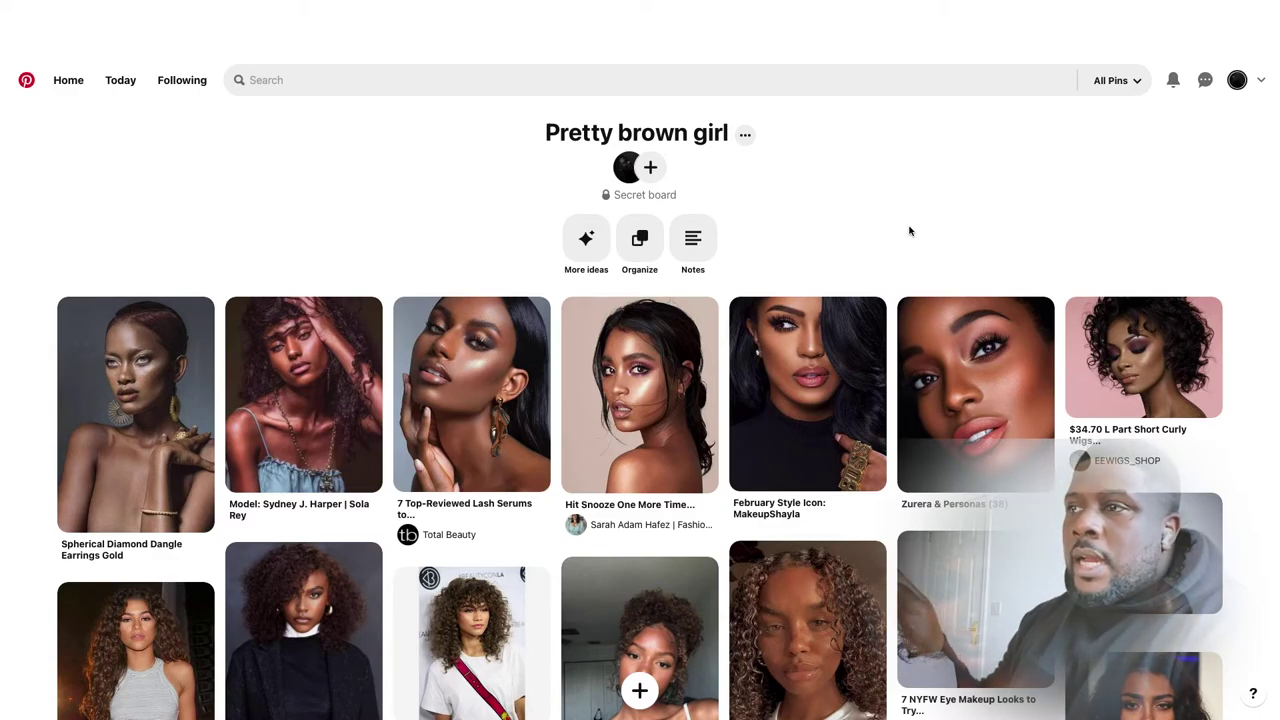
# View the sharing options for the Pretty brown girl board and close them without sending it.
pyautogui.click(746, 136)
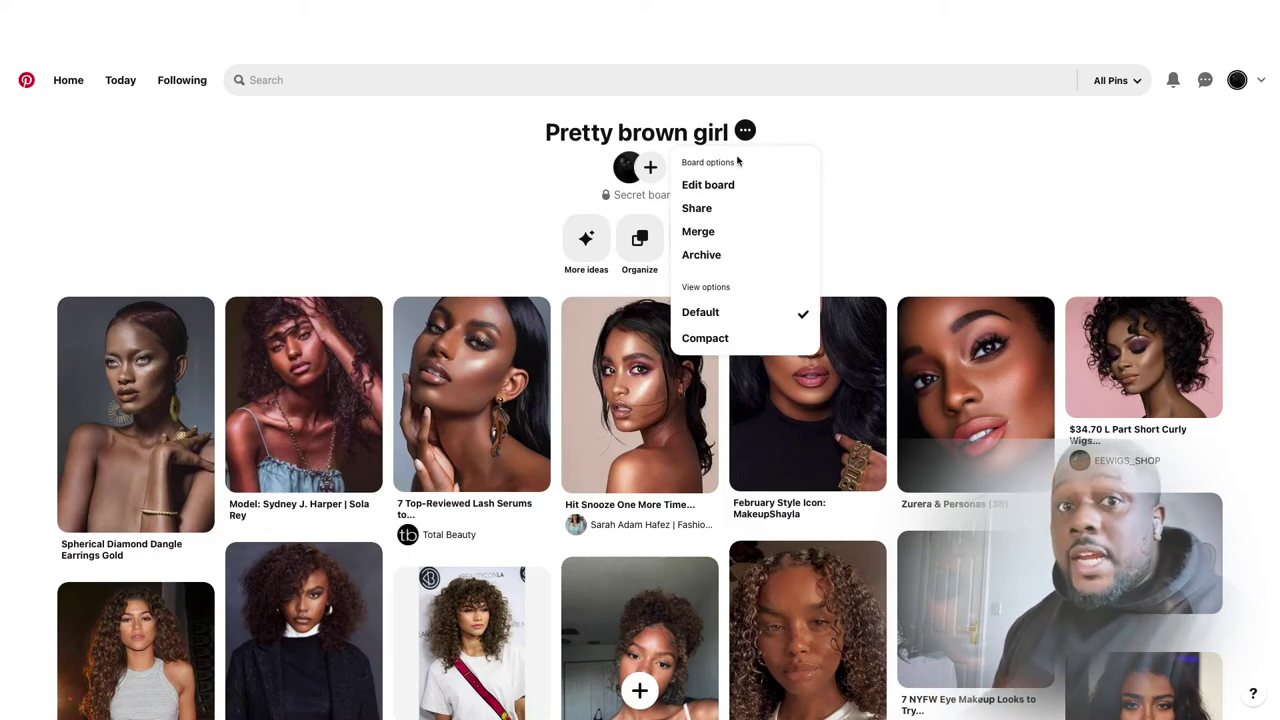
pyautogui.click(700, 209)
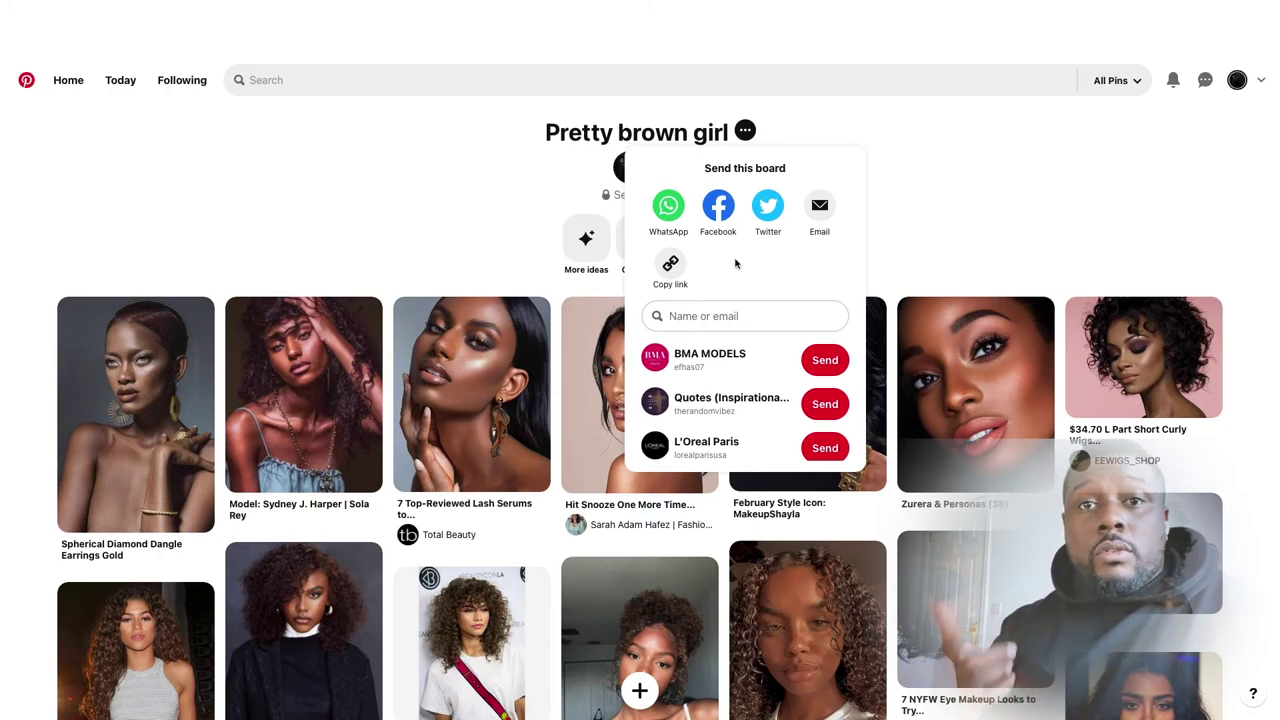
pyautogui.click(952, 243)
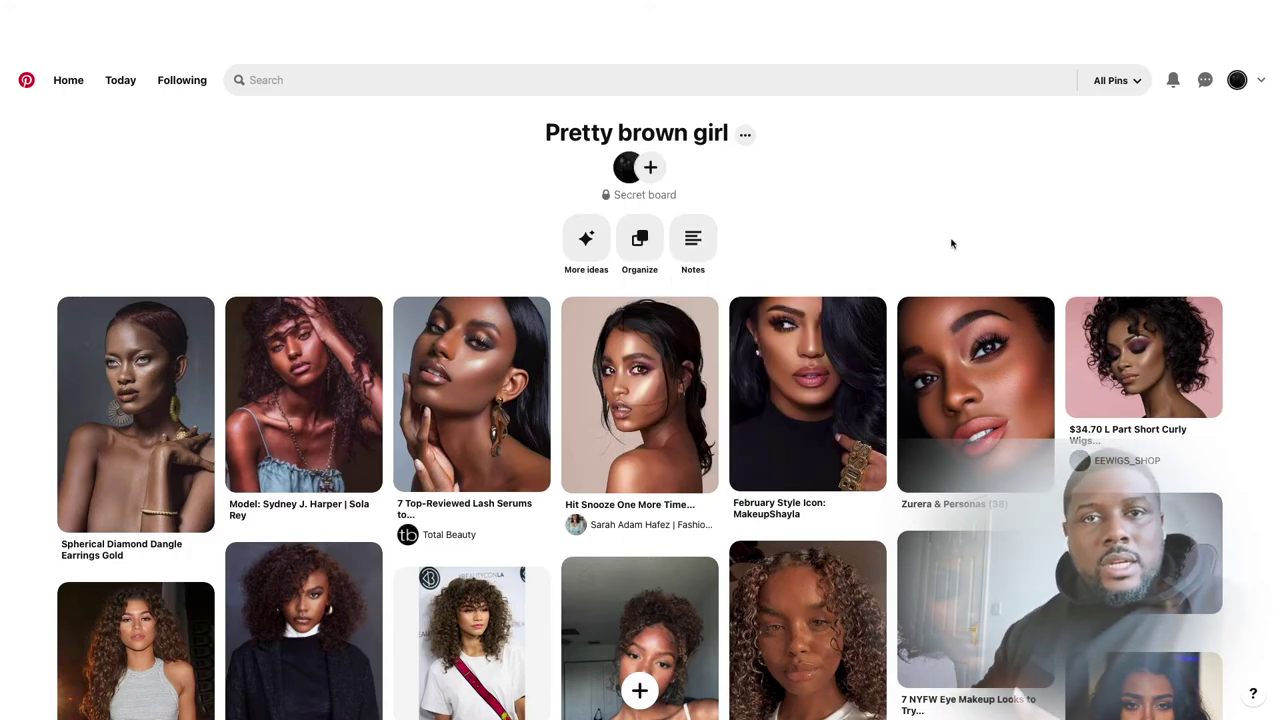